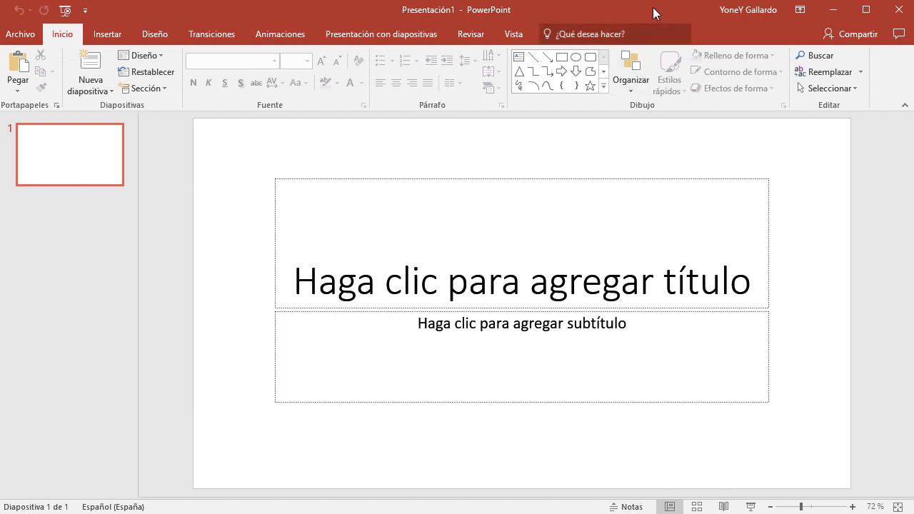
- Add a blank-layout slide and delete the original title slide
left_click(80, 158)
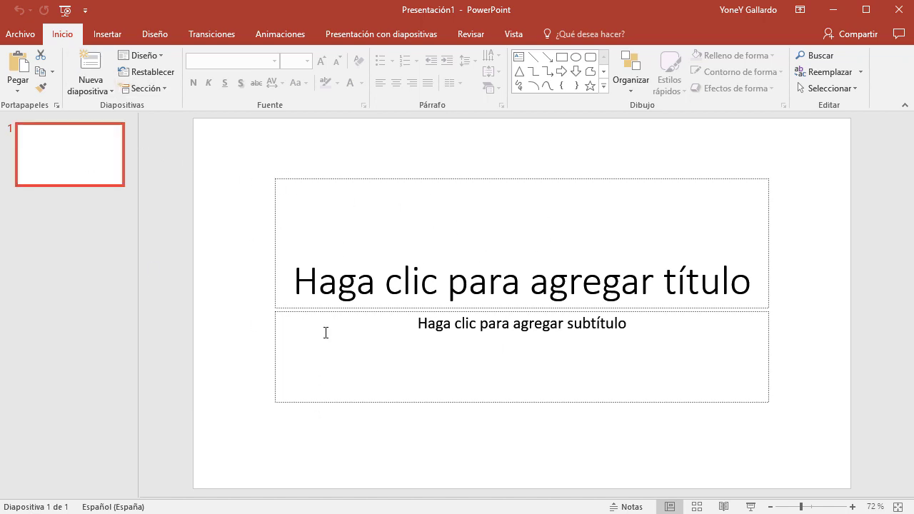
left_click(100, 91)
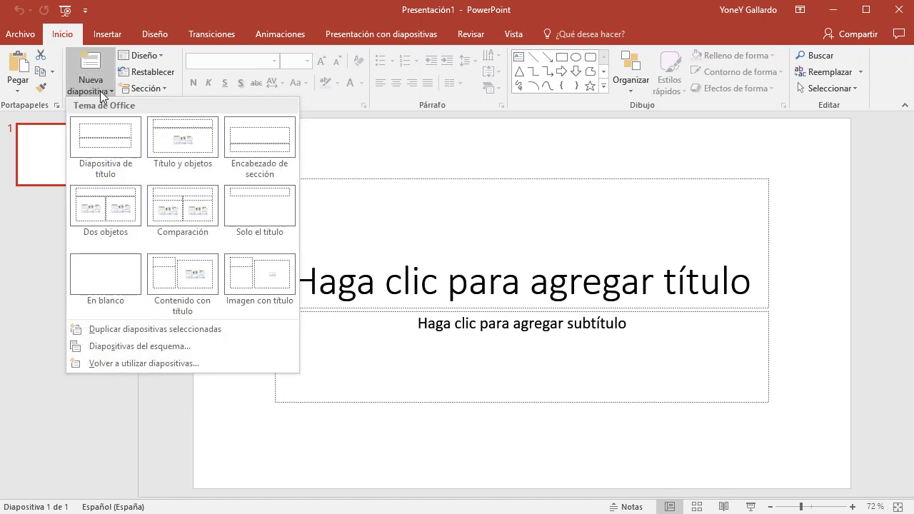
left_click(107, 281)
left_click(81, 173)
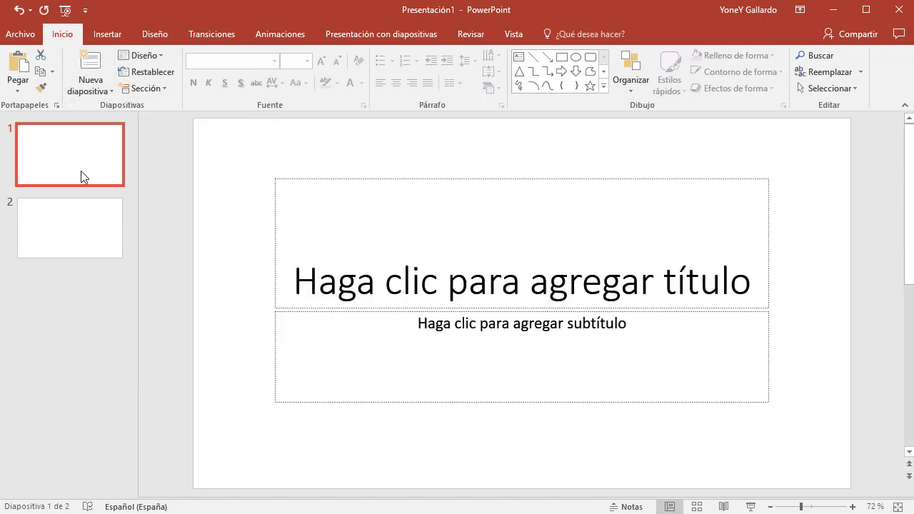
key("Delete")
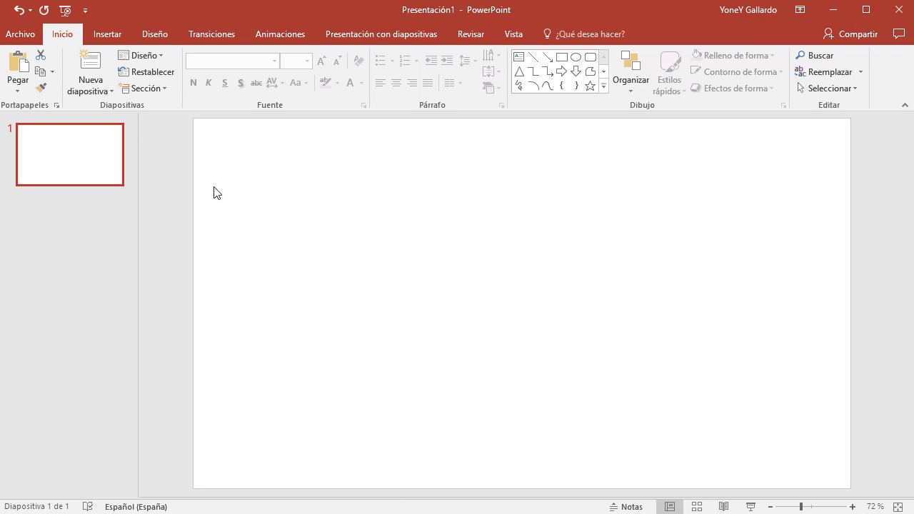
- Draw a text box reading 'NUEVAS OPORTUNIDADES DE INVERSIÓN' in the upper middle and centre its text
left_click(108, 35)
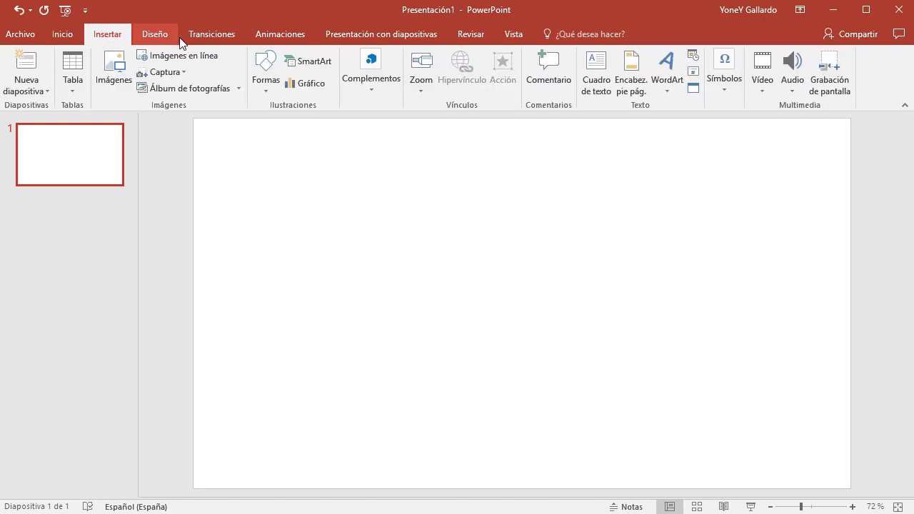
left_click(592, 92)
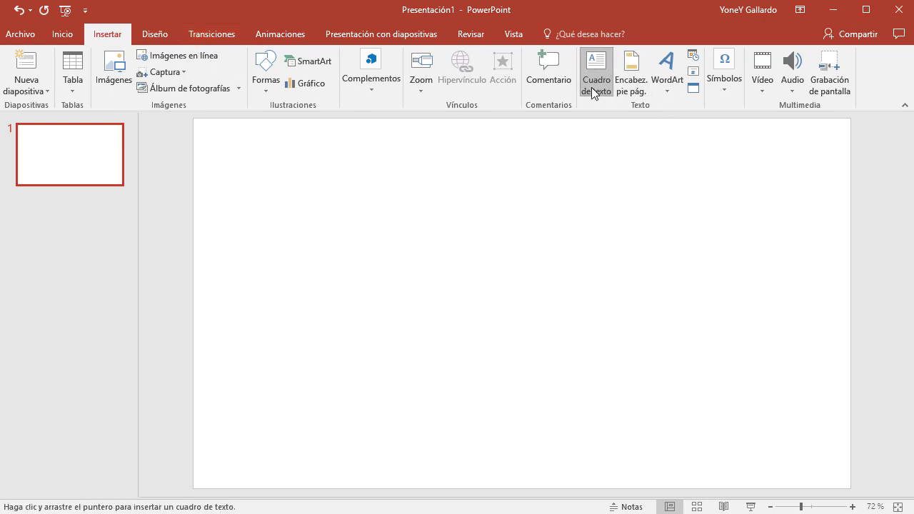
left_click_drag(375, 212, 741, 264)
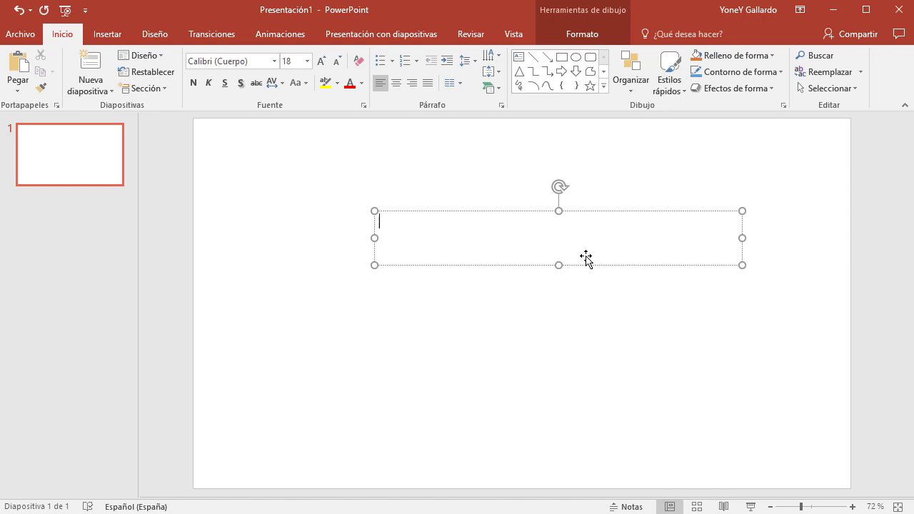
type("NUEVAS O")
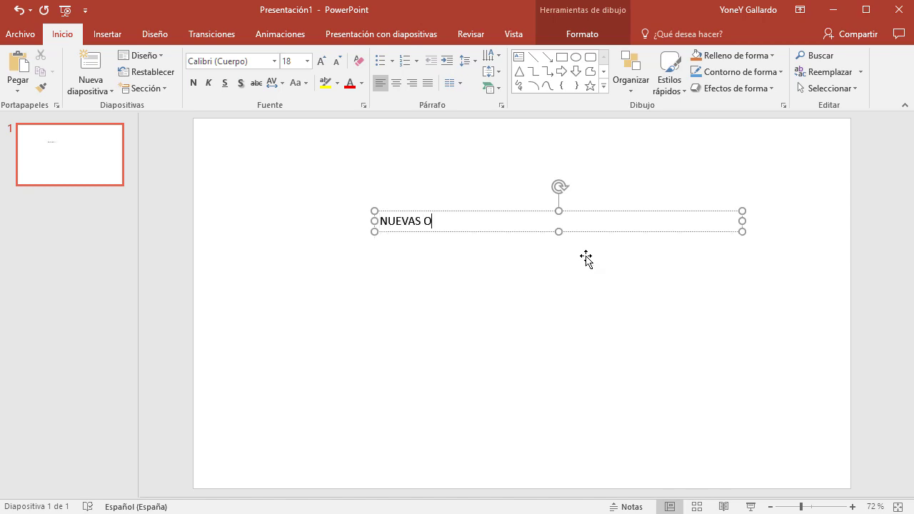
type("PORTUNIDADES DE")
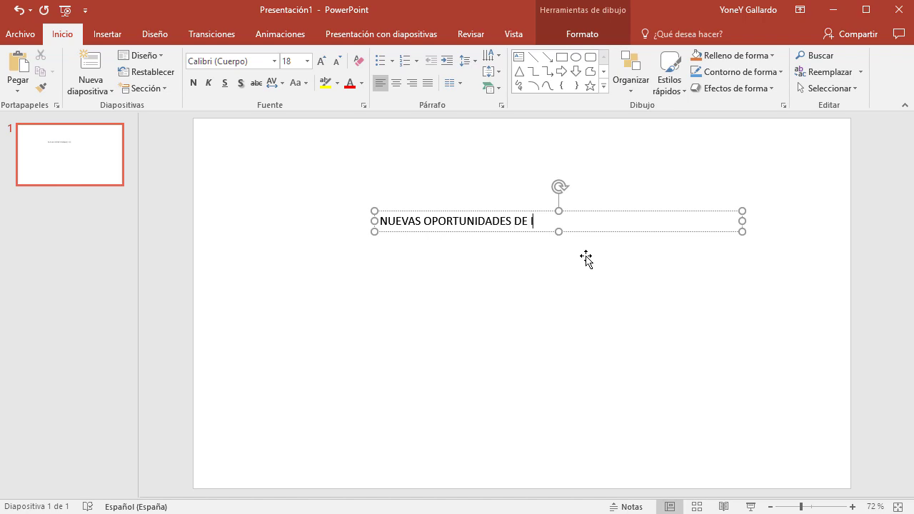
type("NVERSIÓN")
left_click(667, 211)
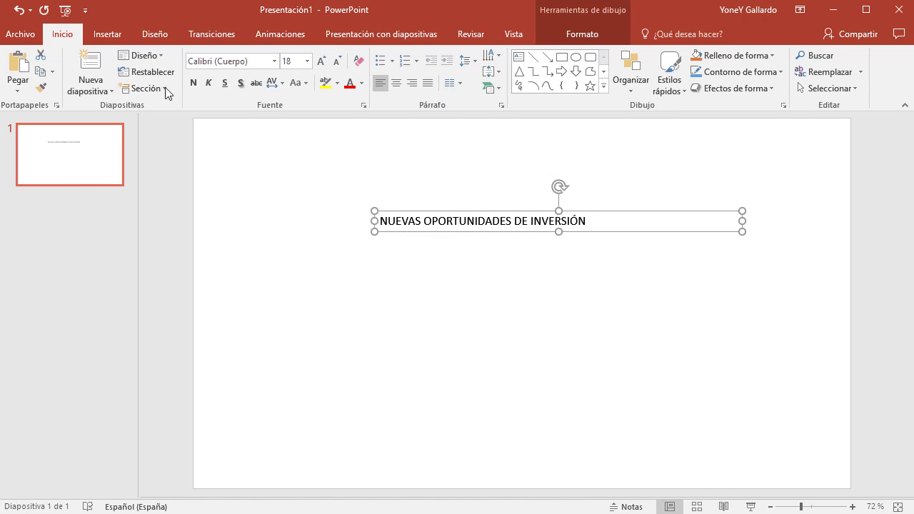
left_click(397, 83)
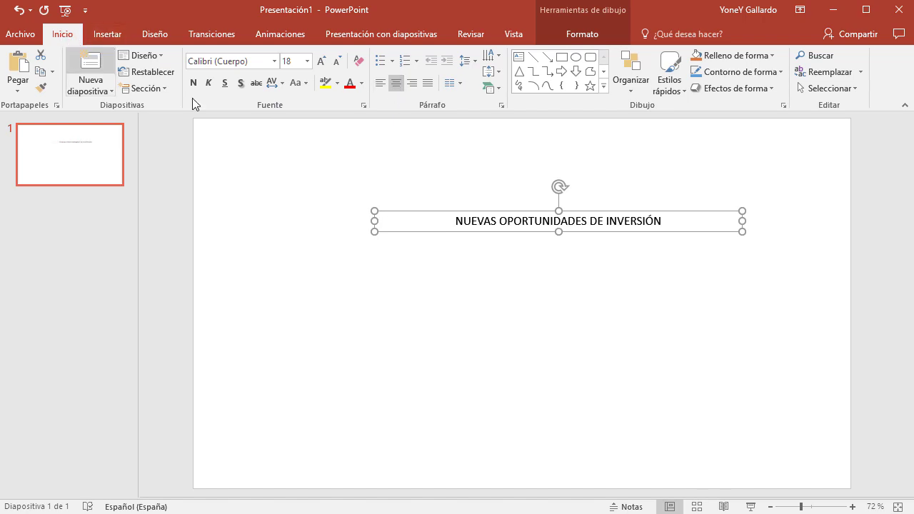
- Raise the title font to 32 pt, widen its box to both slide edges, and move it up
left_click(321, 62)
left_click(320, 61)
left_click(321, 61)
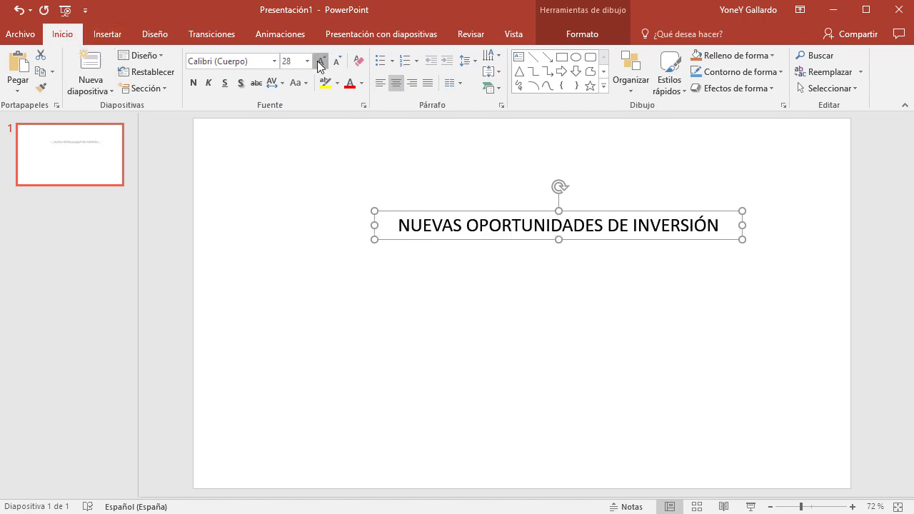
left_click(321, 61)
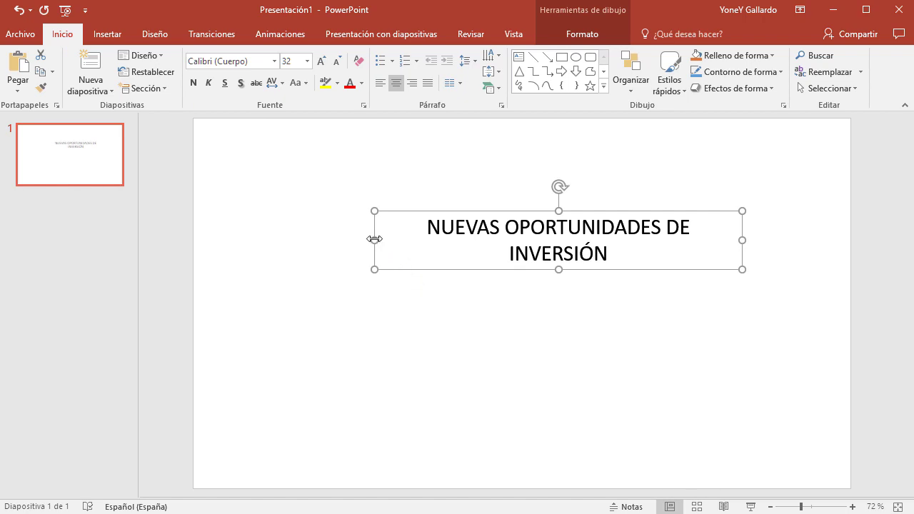
left_click_drag(374, 240, 193, 240)
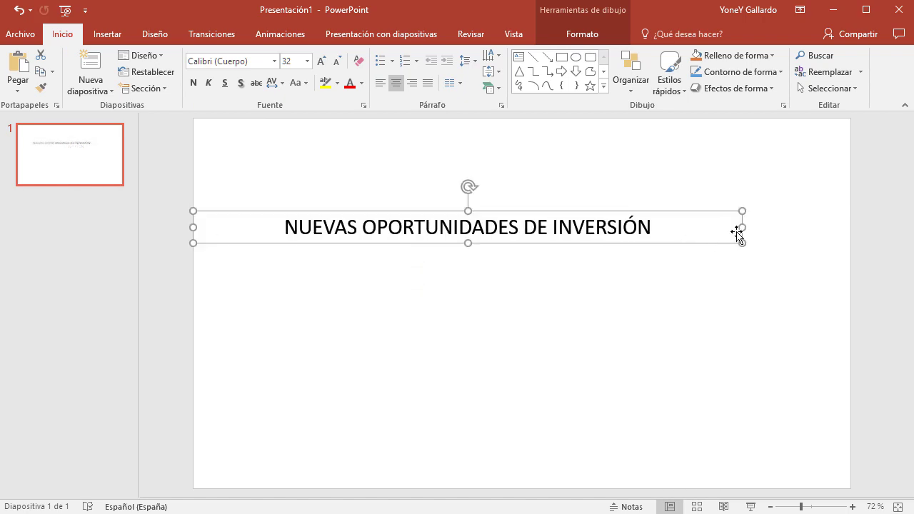
mouse_move(742, 229)
left_mouse_down()
mouse_move(864, 226)
mouse_move(850, 228)
left_mouse_up()
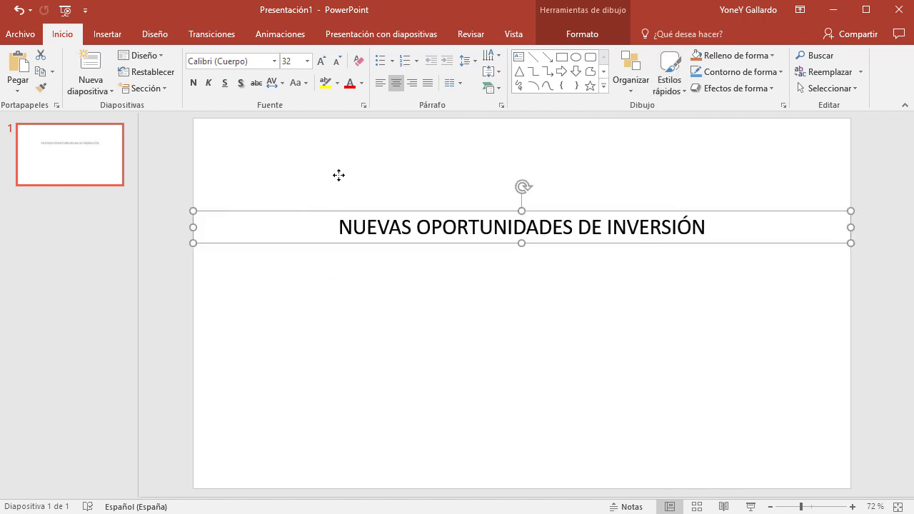
mouse_move(338, 211)
left_mouse_down()
mouse_move(347, 141)
mouse_move(333, 143)
left_mouse_up()
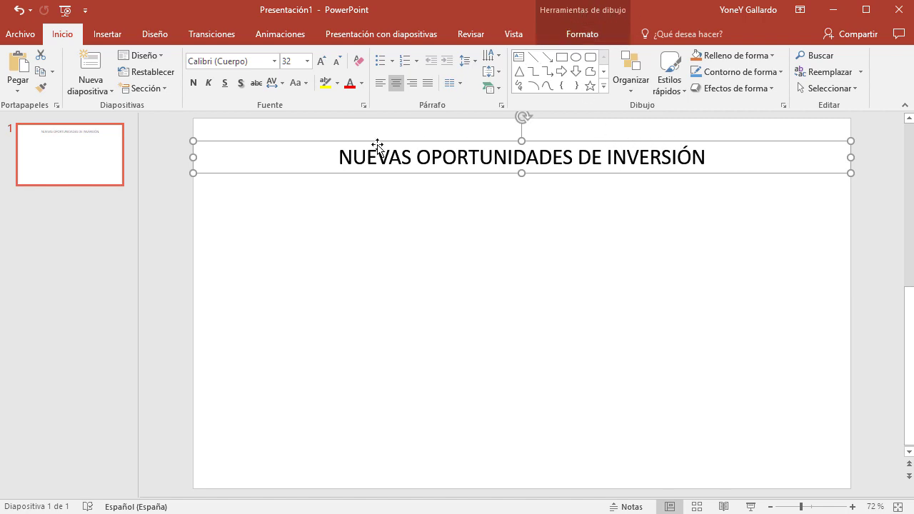
- Apply the orange filled shape style to the title box
left_click(590, 34)
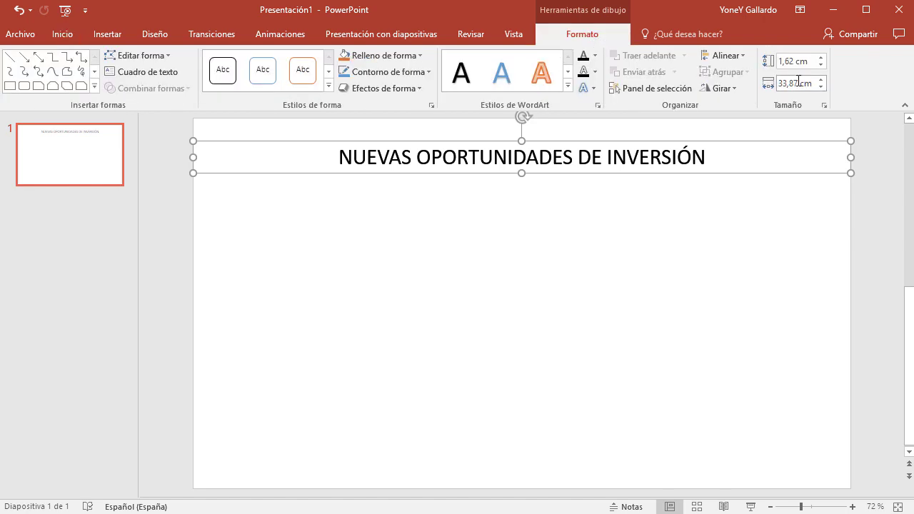
left_click(328, 85)
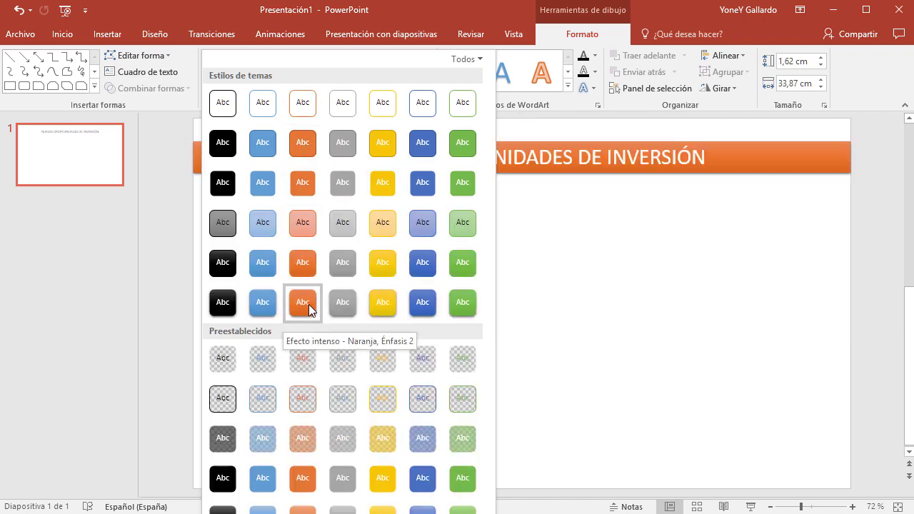
left_click(308, 142)
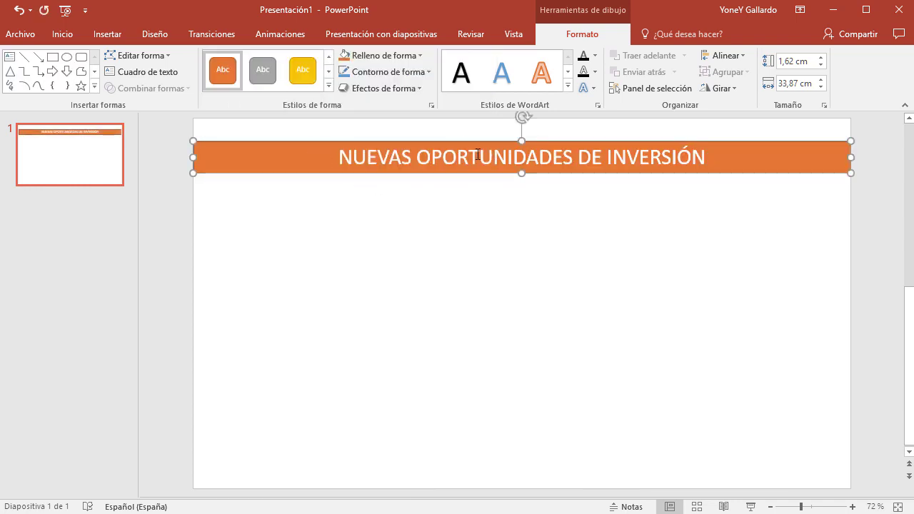
left_click_drag(522, 171, 520, 184)
- Increase the title font size to 40 pt
left_click(67, 34)
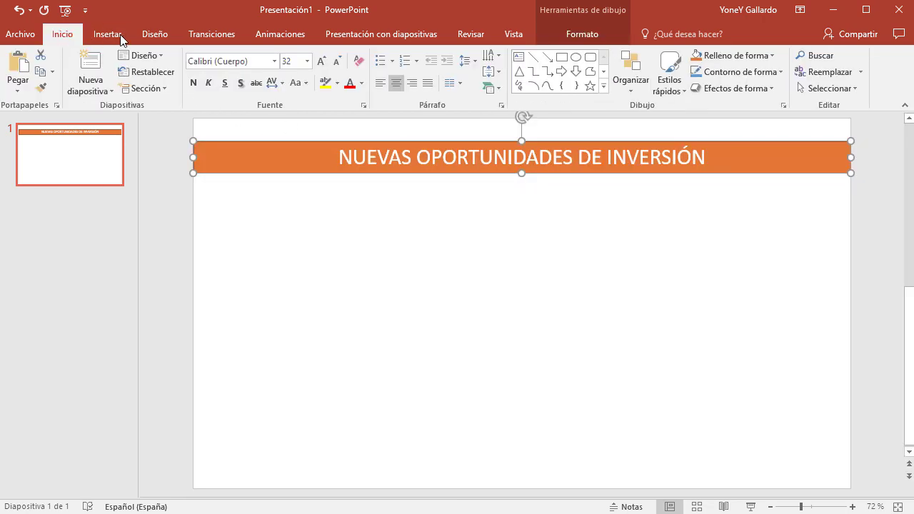
left_click(320, 61)
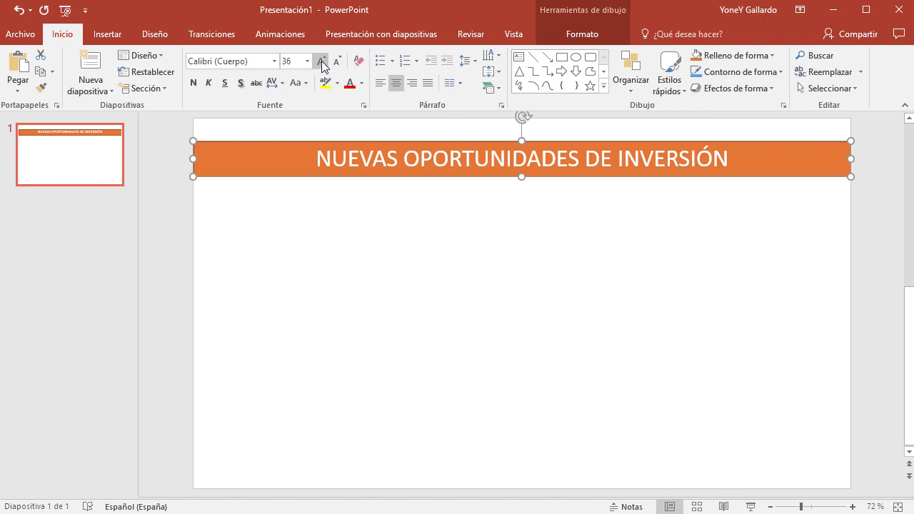
left_click(321, 62)
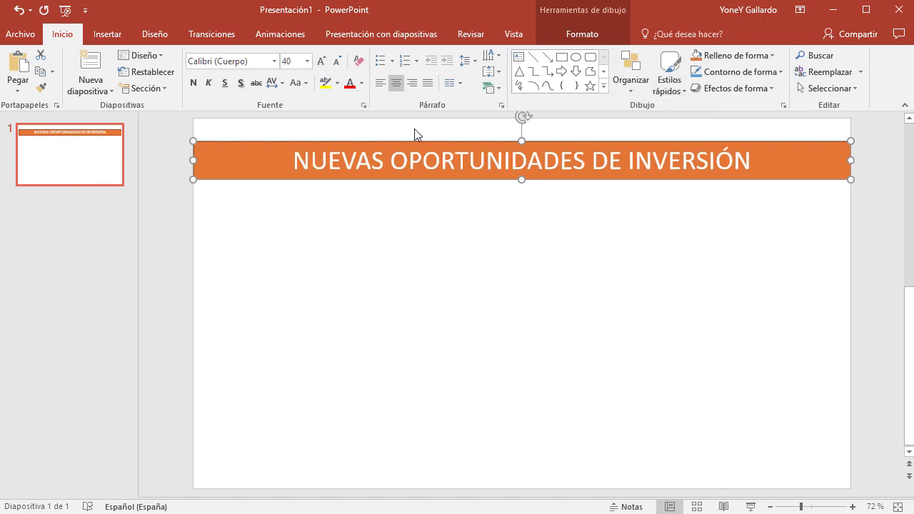
left_click(581, 31)
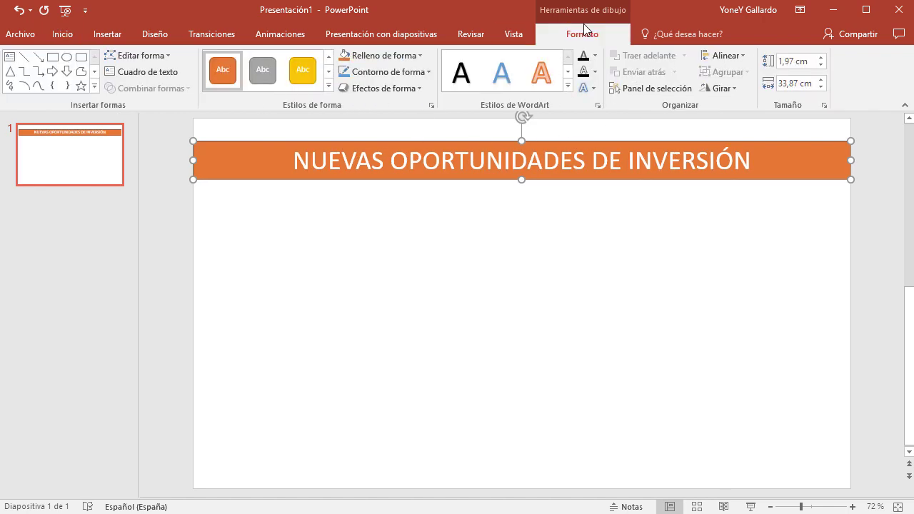
- Set the banner's shape outline to Sin contorno
left_click(419, 74)
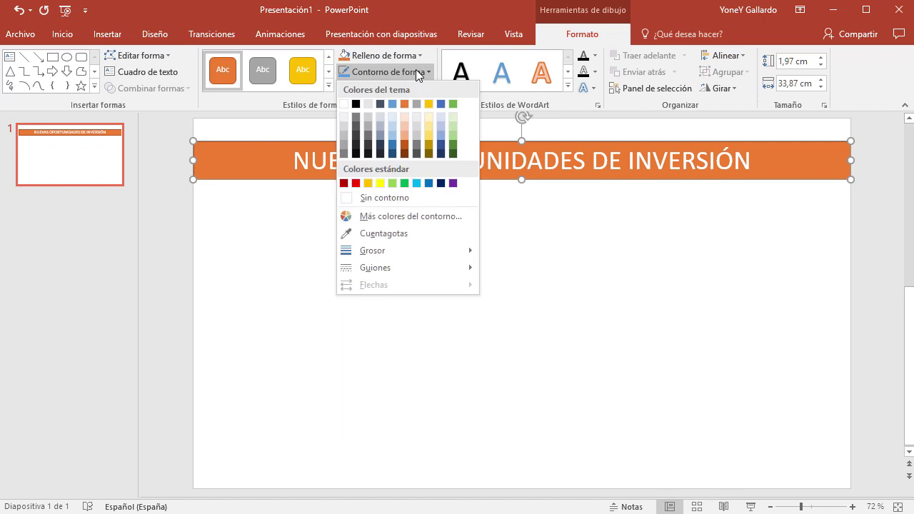
left_click(478, 13)
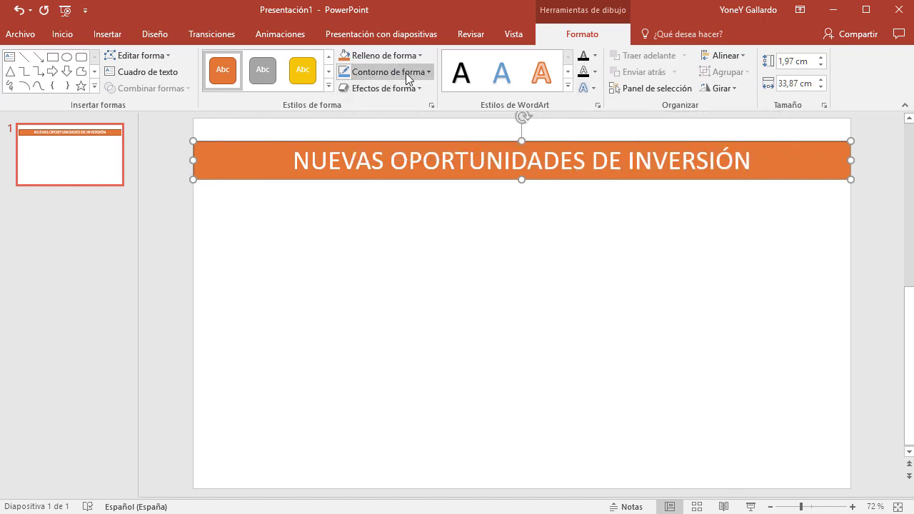
left_click(413, 72)
left_click(397, 199)
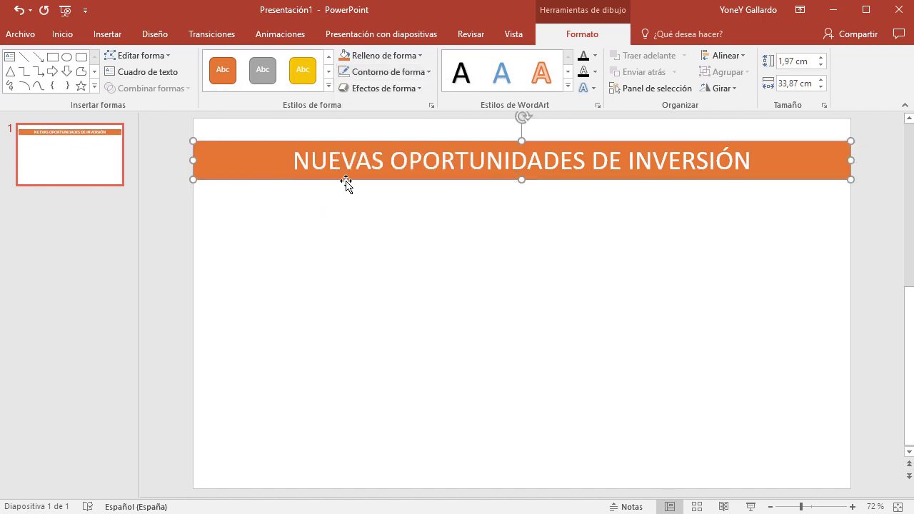
- Set the title paragraph spacing to 6 pt before and 6 pt after
left_click(62, 33)
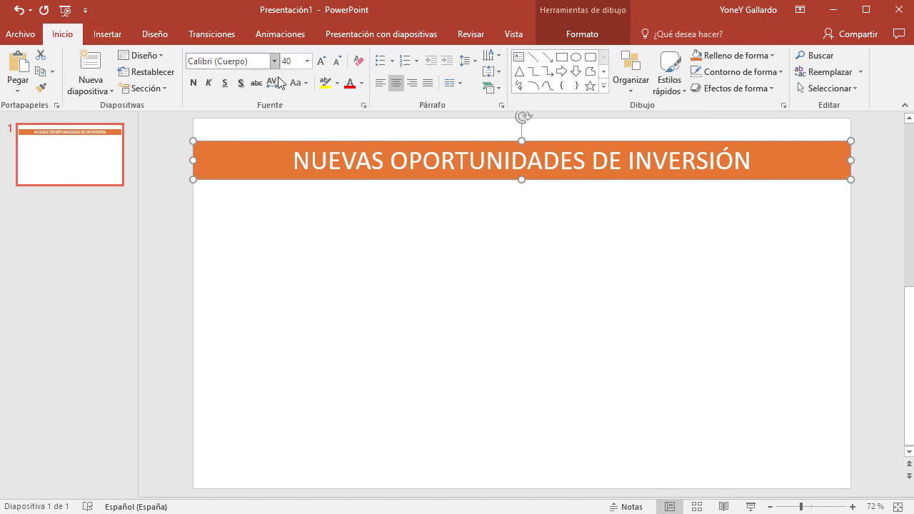
left_click(502, 107)
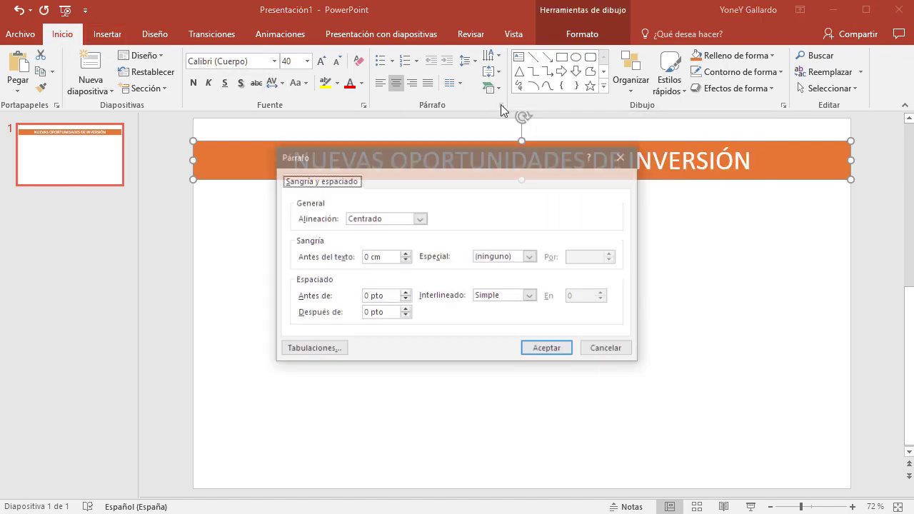
mouse_move(480, 150)
left_mouse_down()
mouse_move(532, 175)
mouse_move(580, 229)
left_mouse_up()
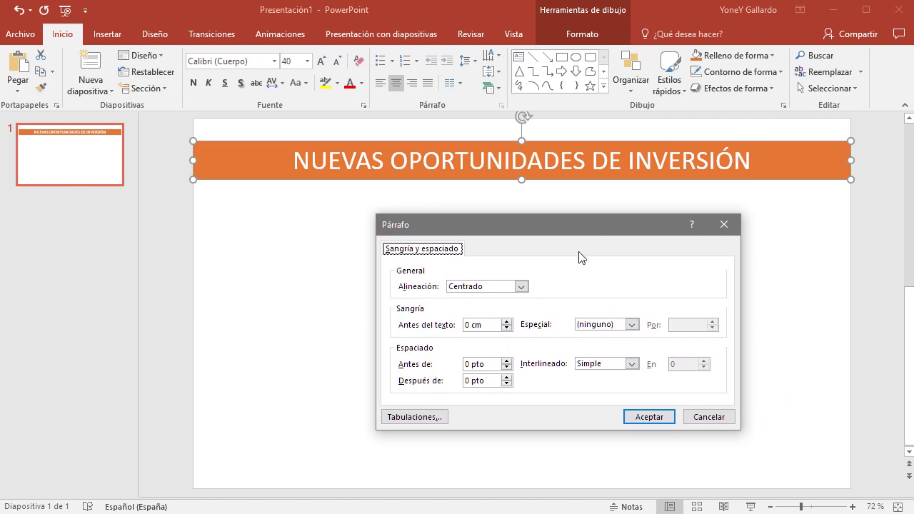
left_click(507, 363)
left_click(507, 362)
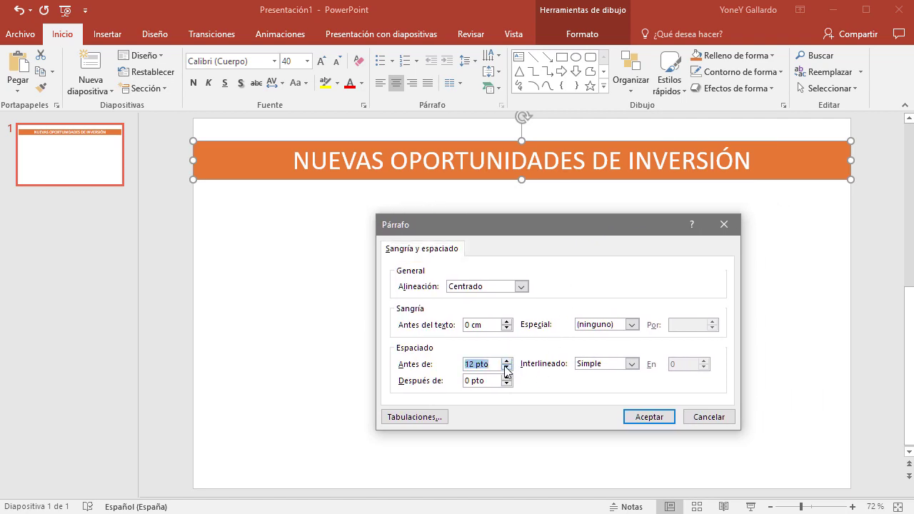
left_click(506, 367)
left_click(506, 379)
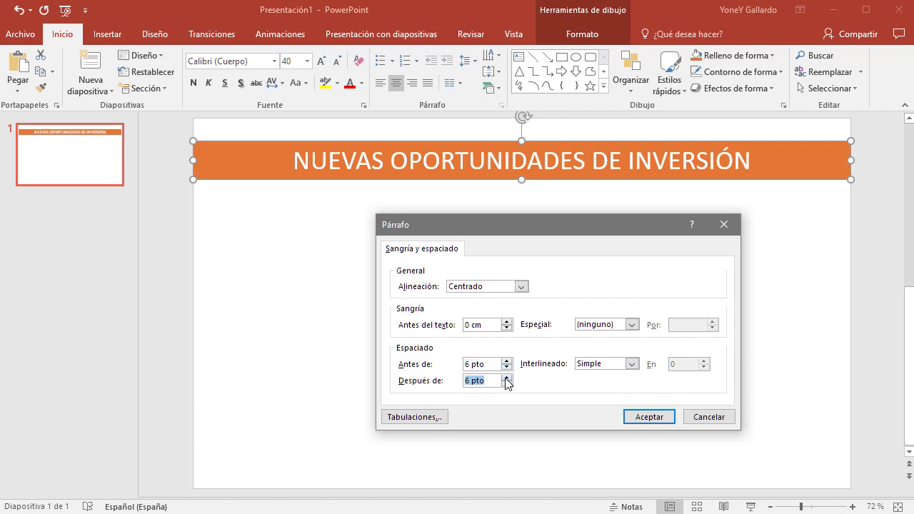
left_click(649, 418)
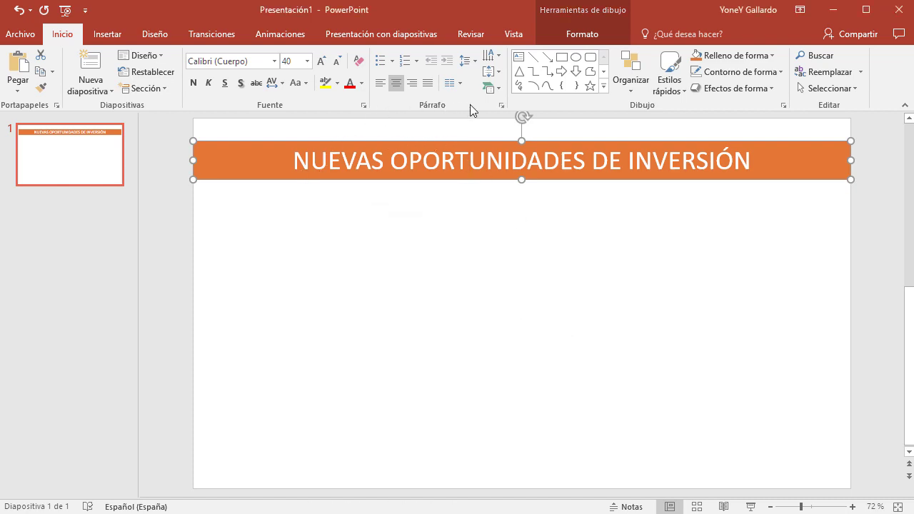
- Change the title's line spacing to 1,5 líneas
left_click(502, 106)
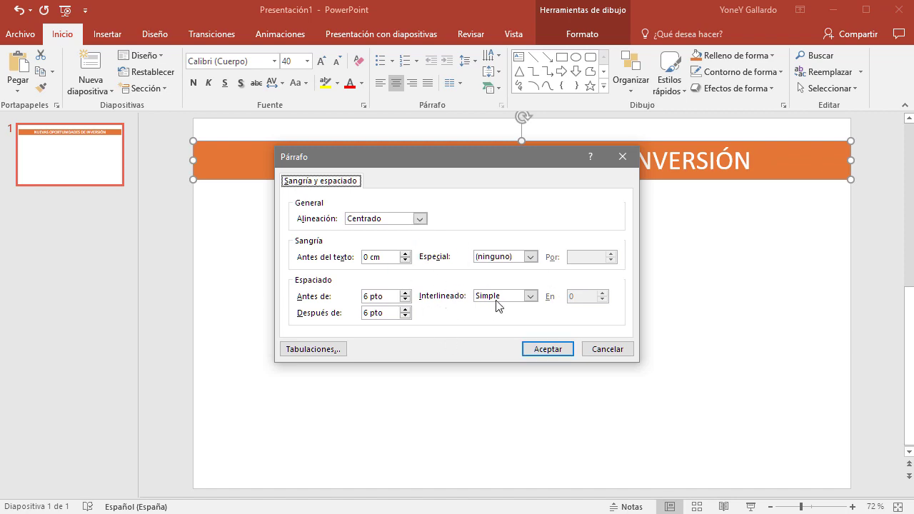
left_click(525, 297)
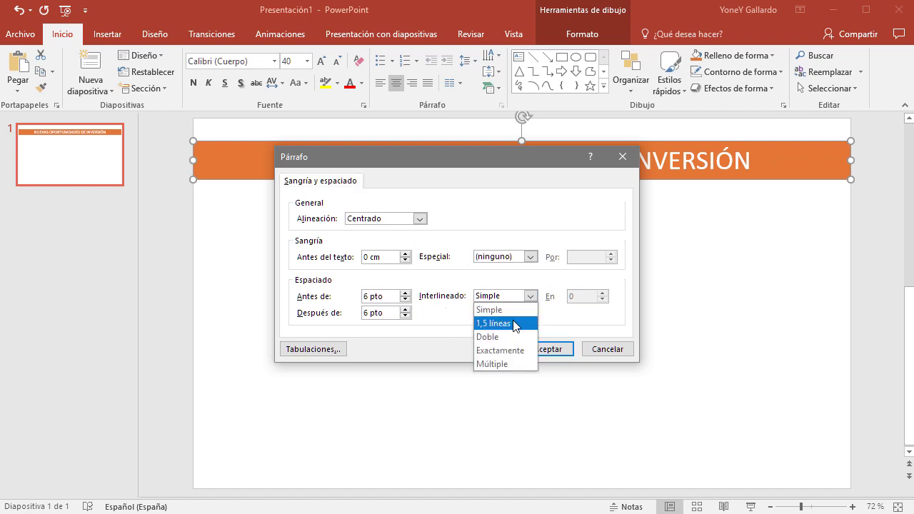
left_click(514, 323)
left_click(536, 349)
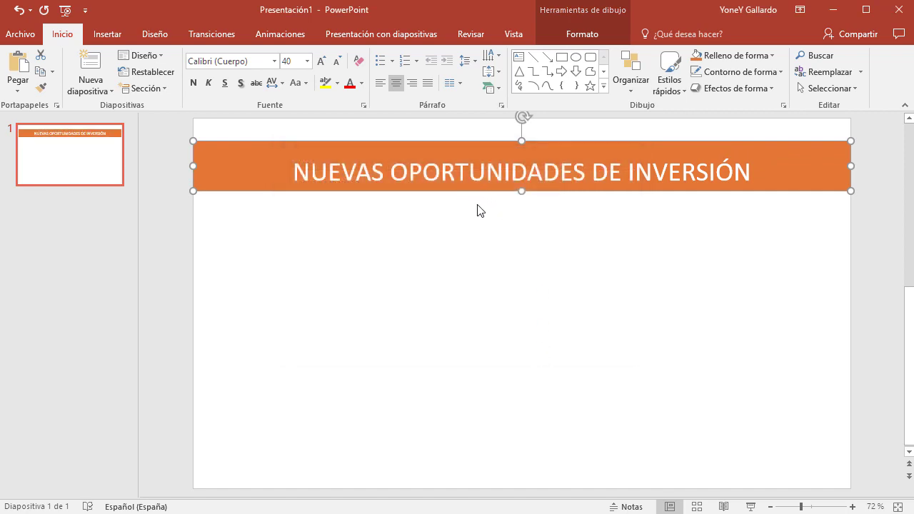
- Position the orange banner flush against the slide's top edge, then deselect it
left_click_drag(522, 192, 523, 205)
left_click_drag(624, 146, 624, 123)
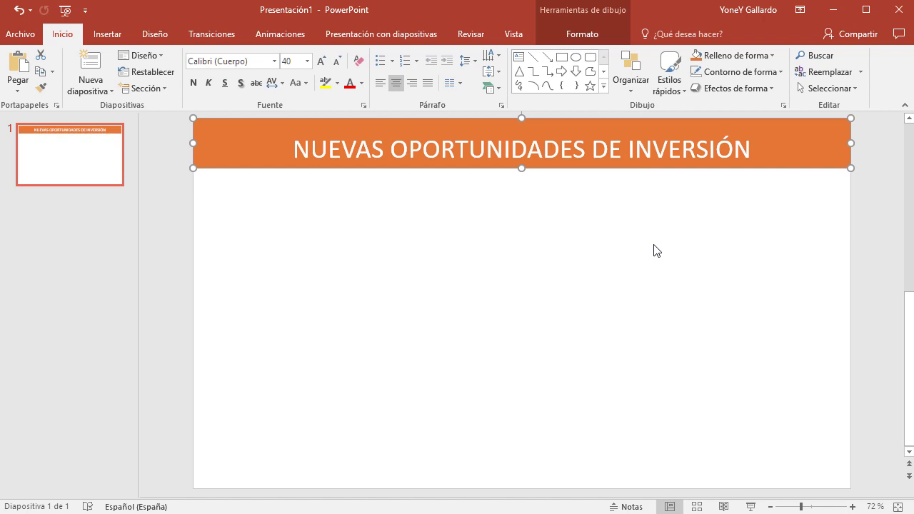
key("ctrl+Up")
key("ctrl+Up")
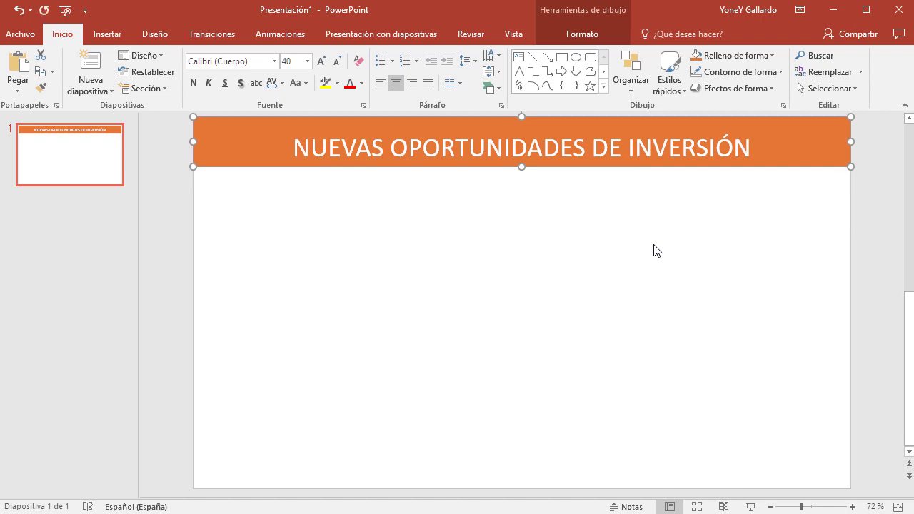
key("ctrl+Down")
key("ctrl+Down")
key("ctrl+Down")
key("ctrl+Up")
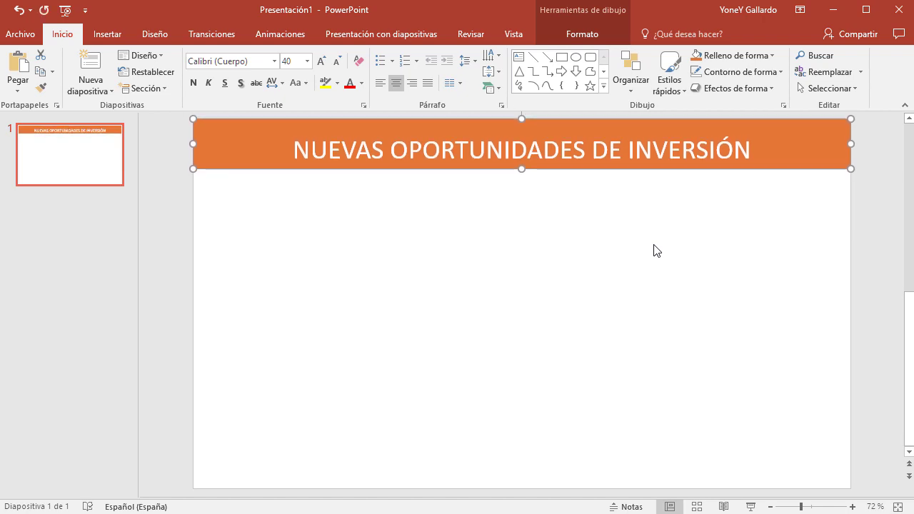
left_click(656, 250)
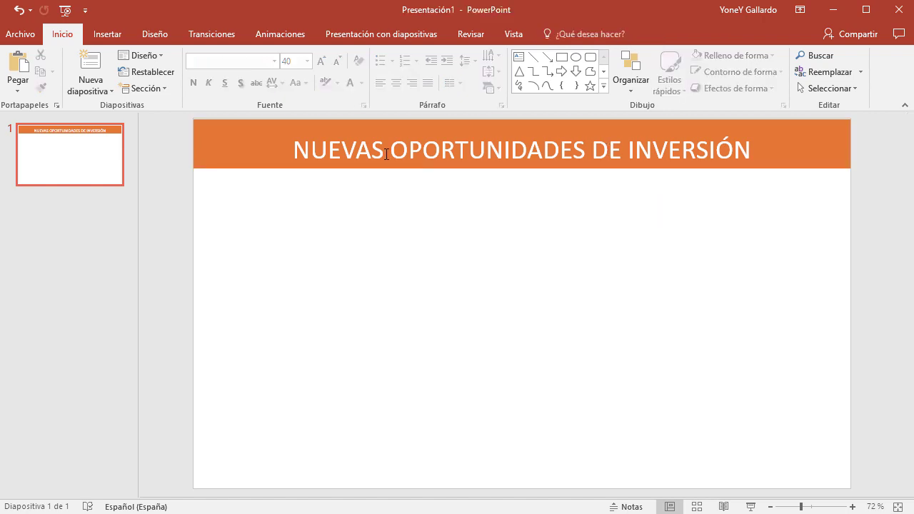
left_click(777, 170)
key("ctrl+Up")
left_click(678, 300)
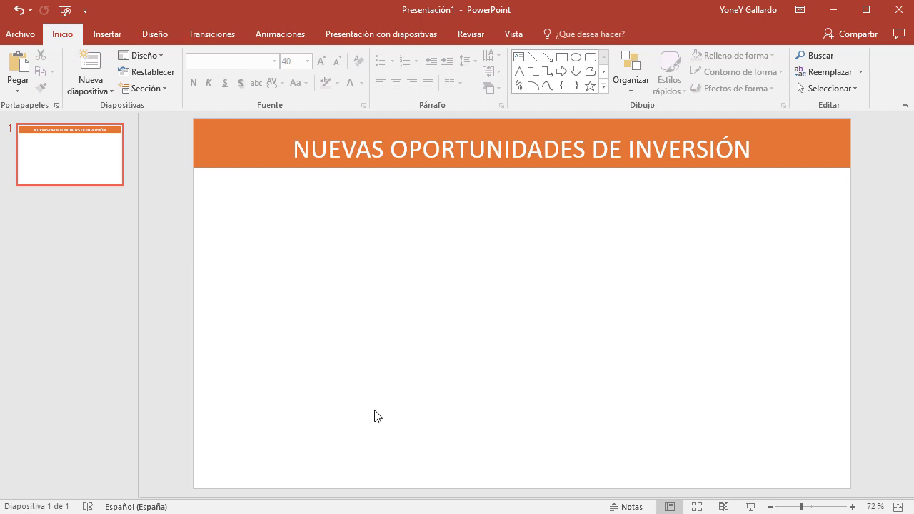
- Insert a Lista curvada vertical SmartArt from the Lista category
left_click(109, 35)
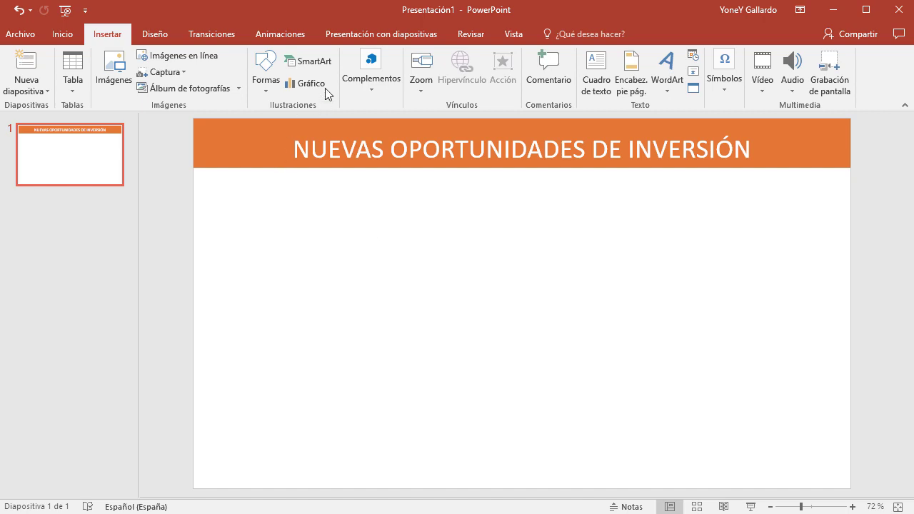
left_click(294, 61)
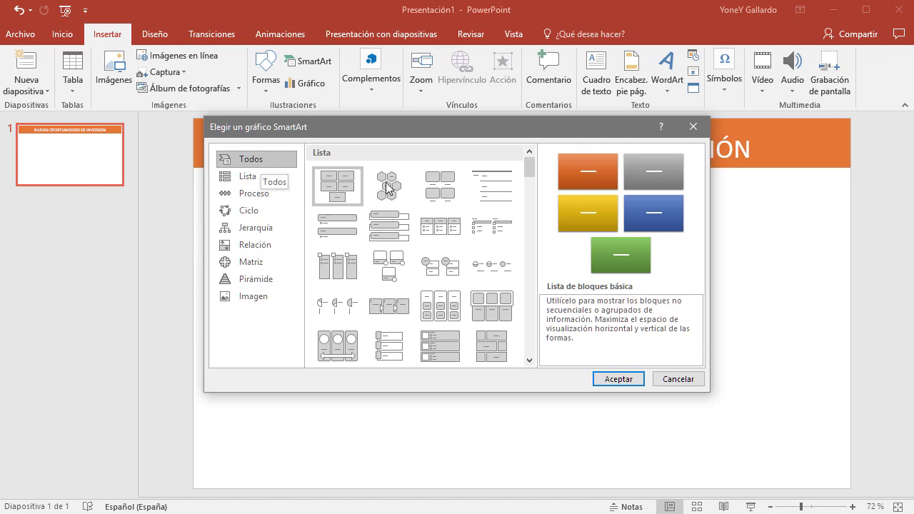
left_click(246, 177)
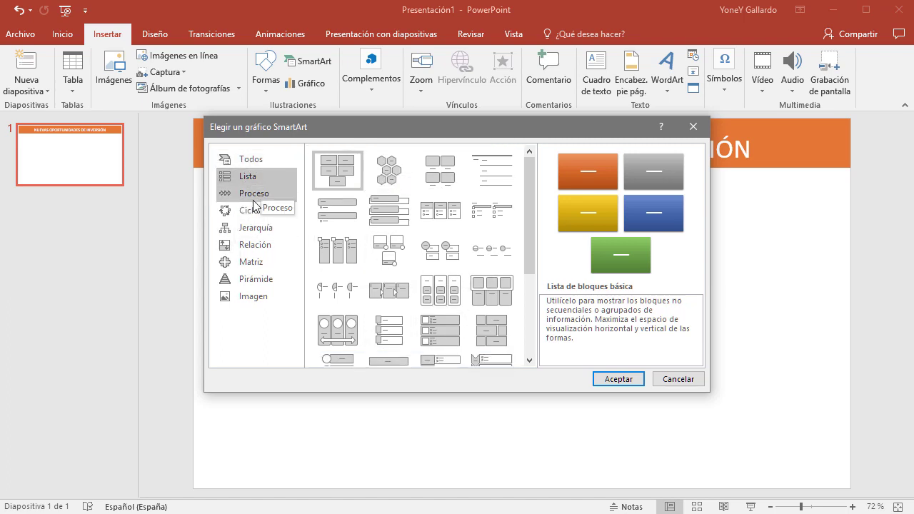
left_click(253, 199)
left_click(247, 209)
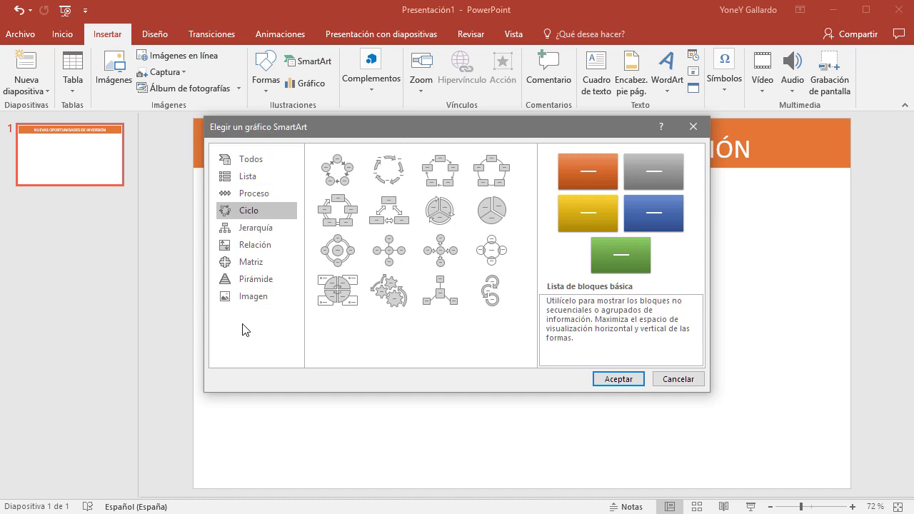
left_click(255, 185)
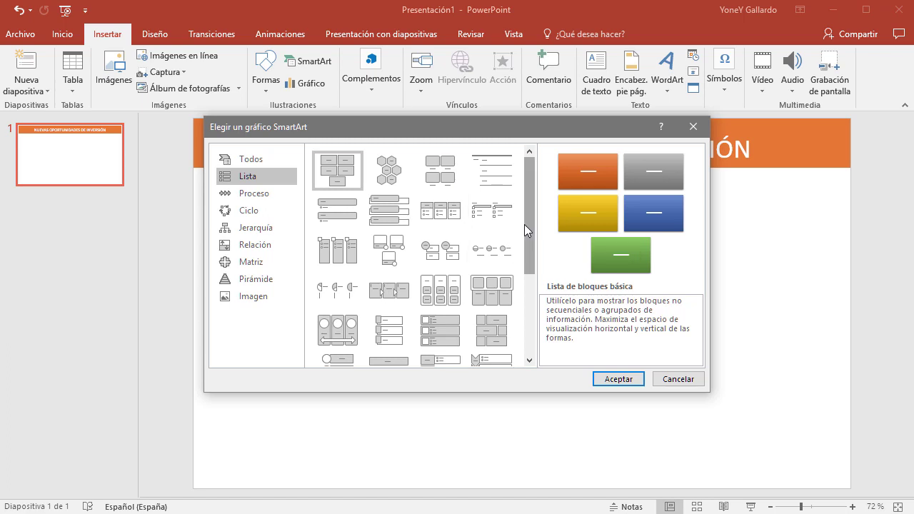
left_click_drag(528, 249, 526, 346)
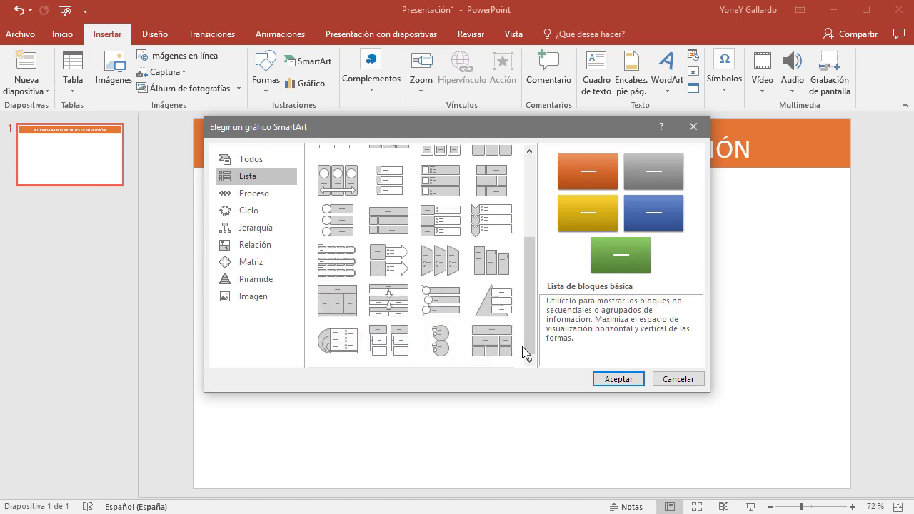
left_click(431, 301)
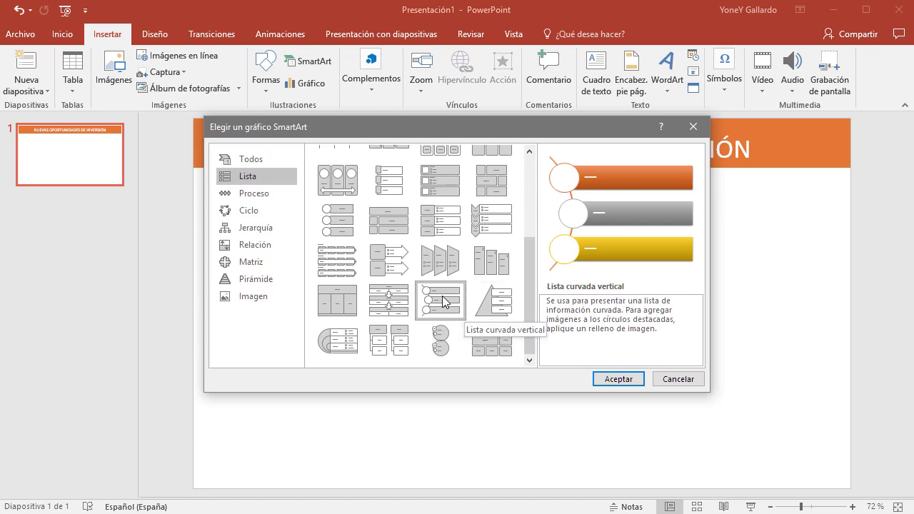
left_click(606, 378)
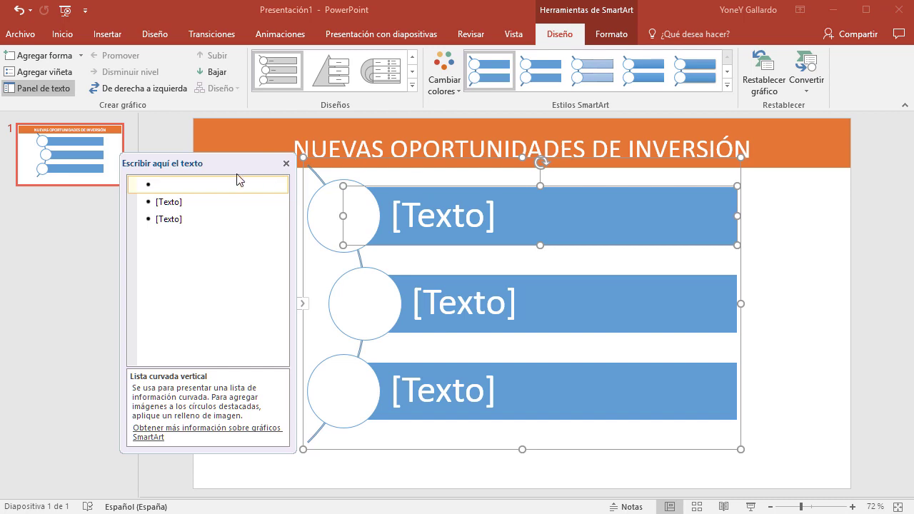
- Enter 'PASO 1' as the first item and remove the empty placeholder items
type("PASO")
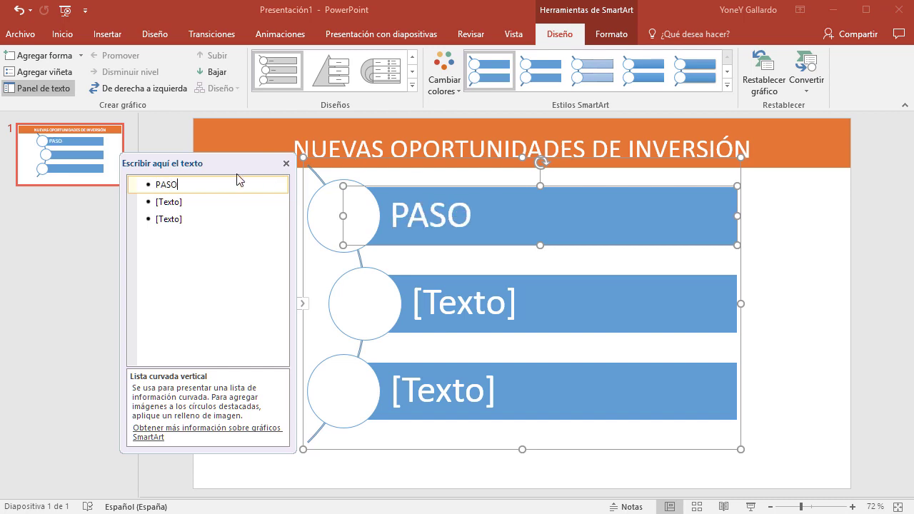
type(" 1")
key("shift+Home")
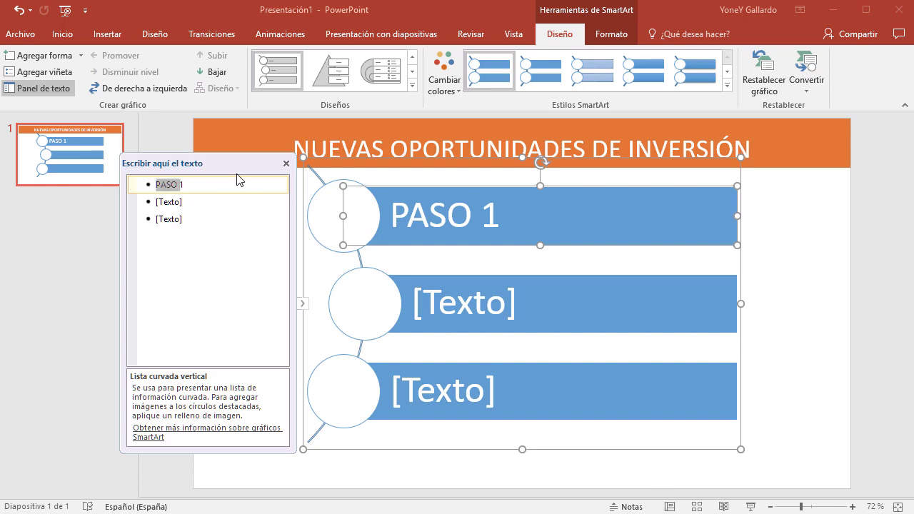
key("End")
key("Delete")
key("Delete")
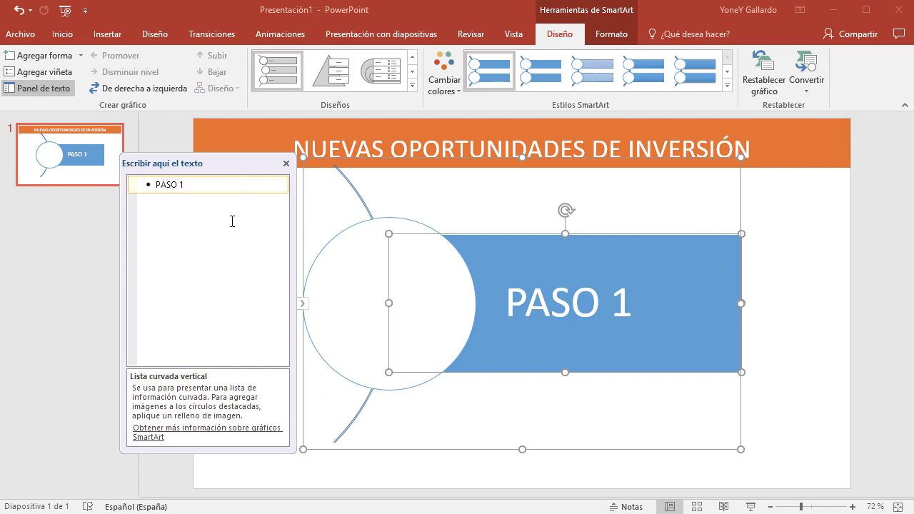
left_click(302, 304)
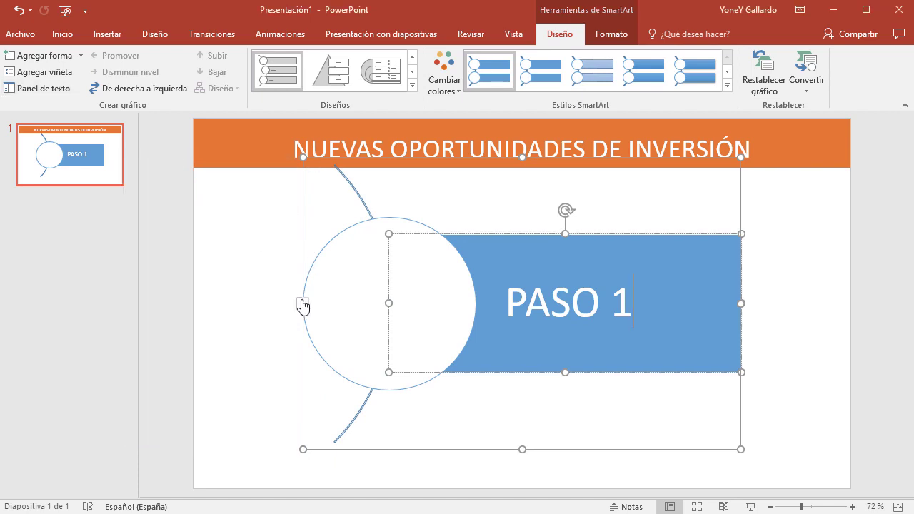
left_click(302, 306)
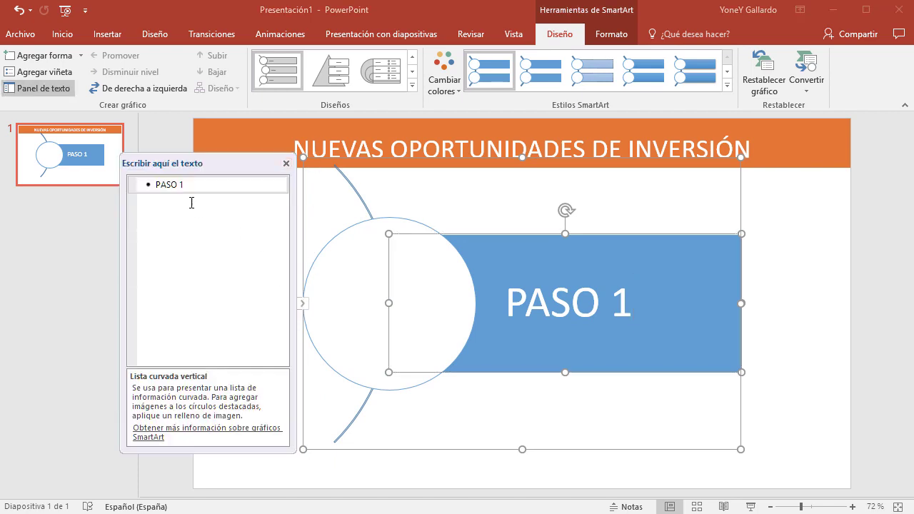
- Add items 'PASO 2', 'PASO 3' and 'PASO 4' below PASO 1
left_click(207, 185)
key("Return")
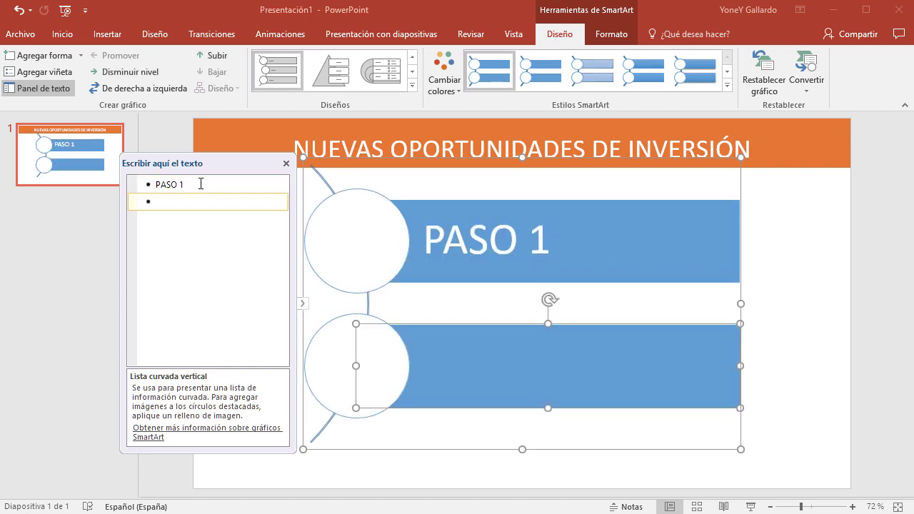
type("PASO 2")
key("Return")
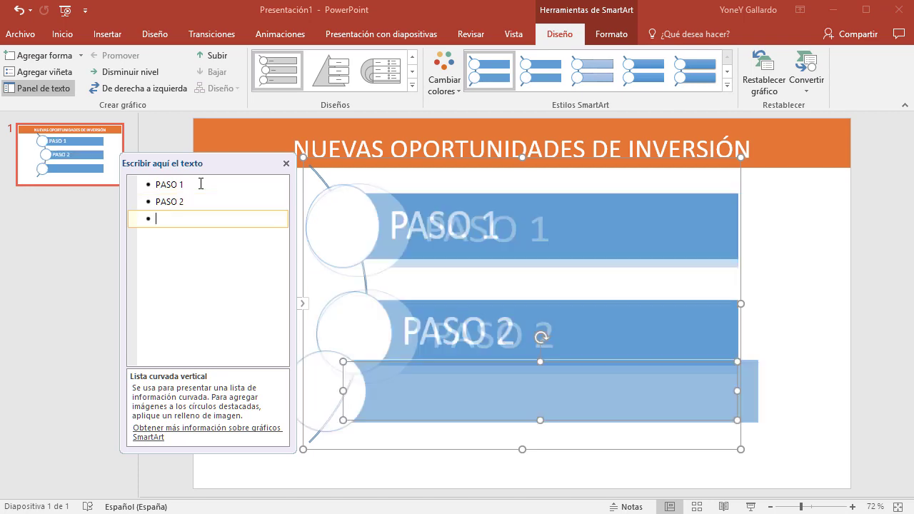
type("PASO 3")
key("Return")
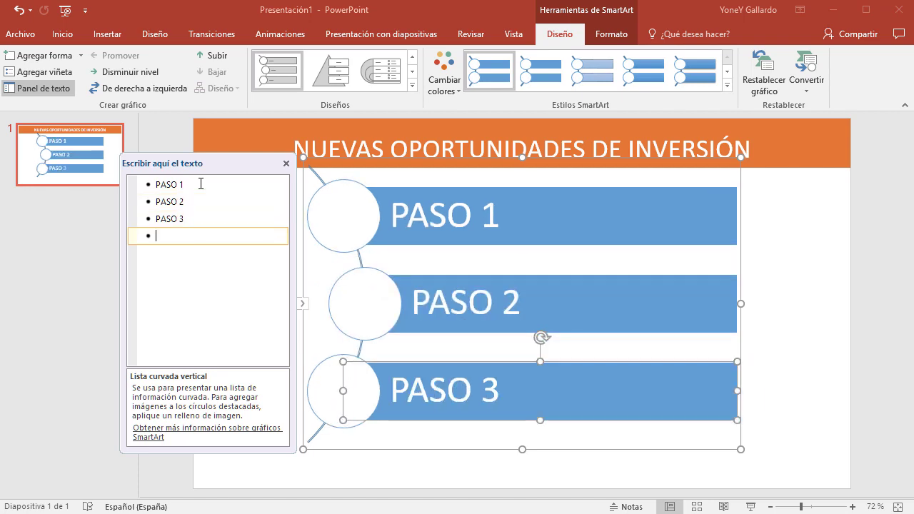
type("PASO ")
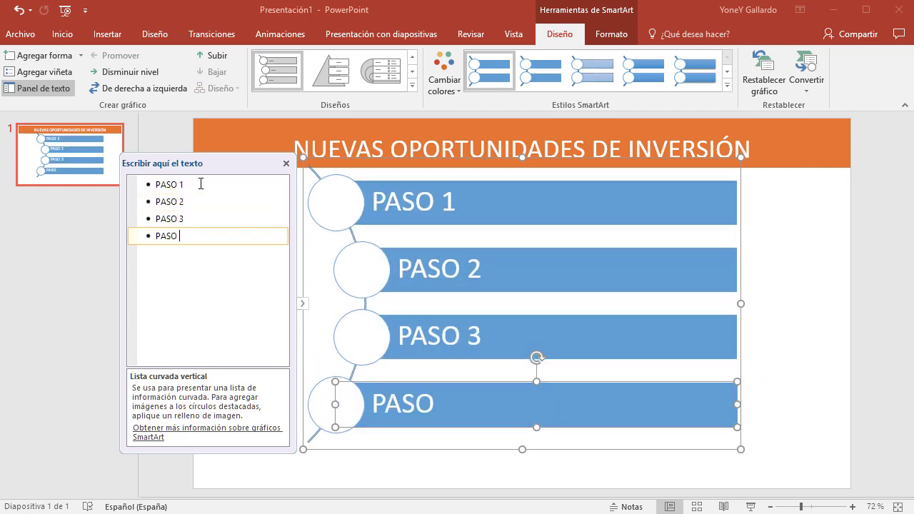
type("4")
- Insert a new empty item right after PASO 1
left_click(327, 208)
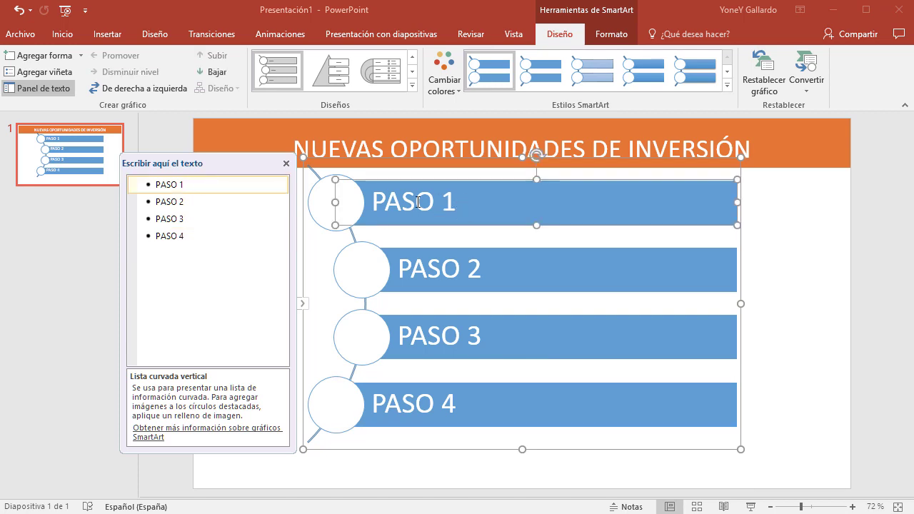
left_click(259, 185)
key("Return")
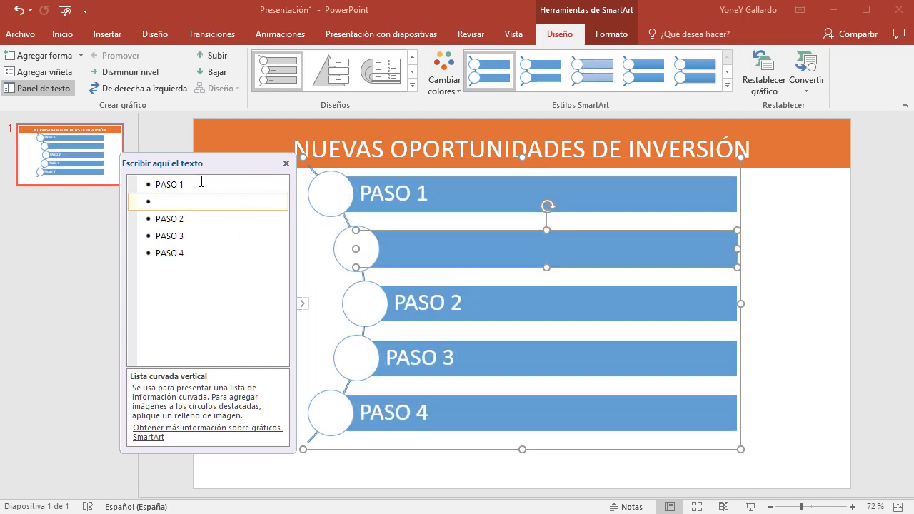
- Add the sub-point 'Este es un texto de ejemplo para esta parte.' under PASO 1 and PASO 2
key("Tab")
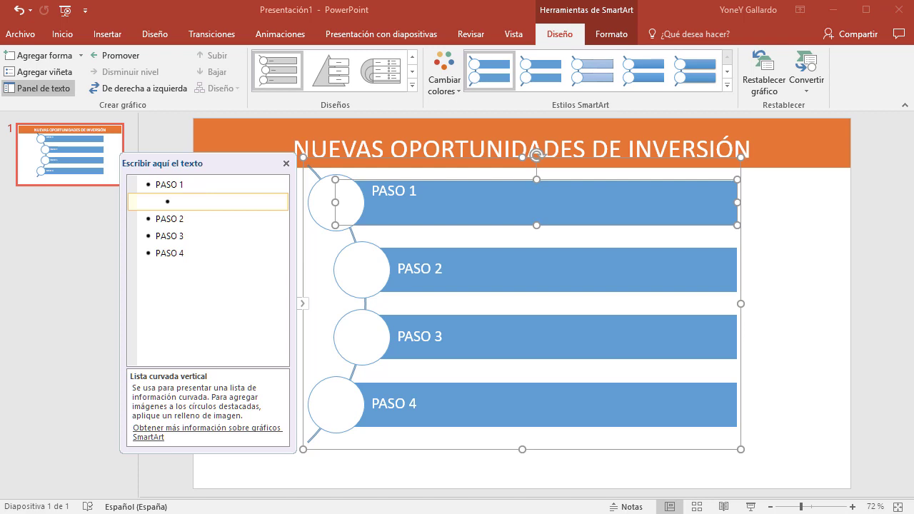
type("Este es un texto de ejemplo para esta parte.")
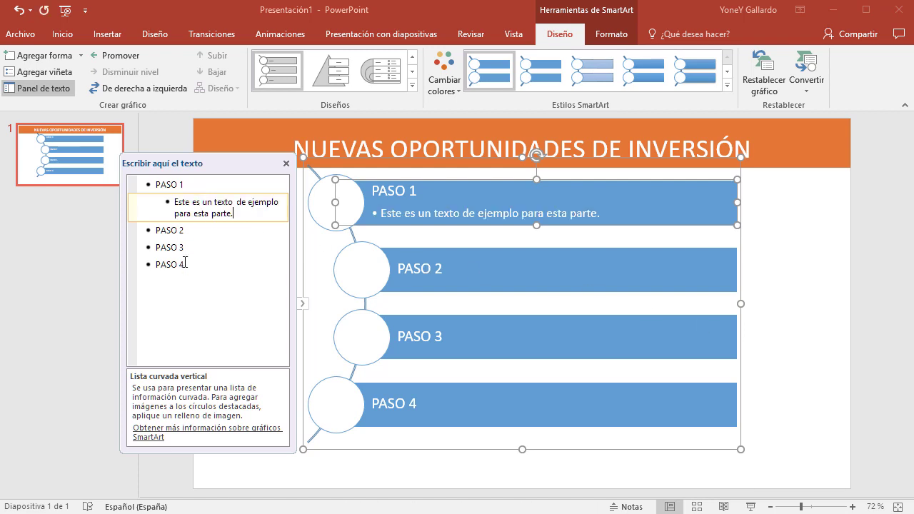
left_click(190, 230)
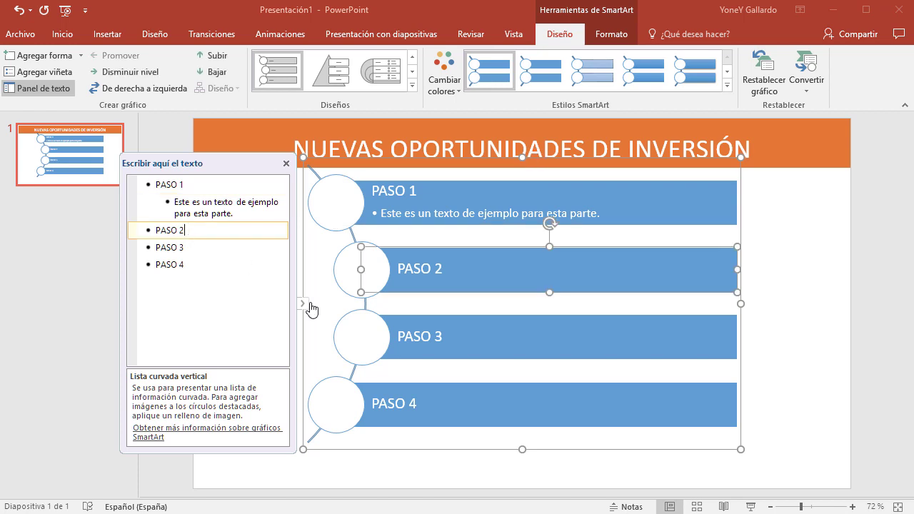
key("Return")
key("Tab")
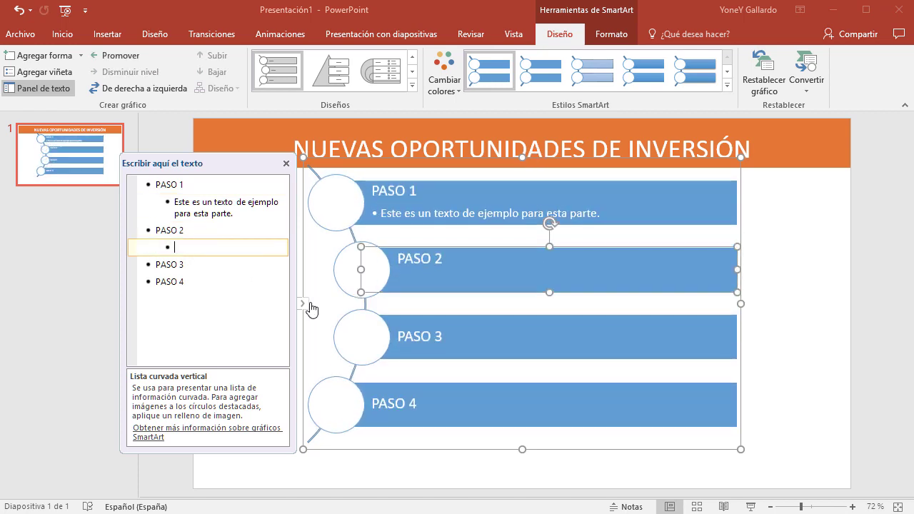
type("Este es un texto de ejemplo para esta parte.")
- Add the same sample sub-point under PASO 3 and PASO 4, then deselect the diagram
key("Down")
key("Return")
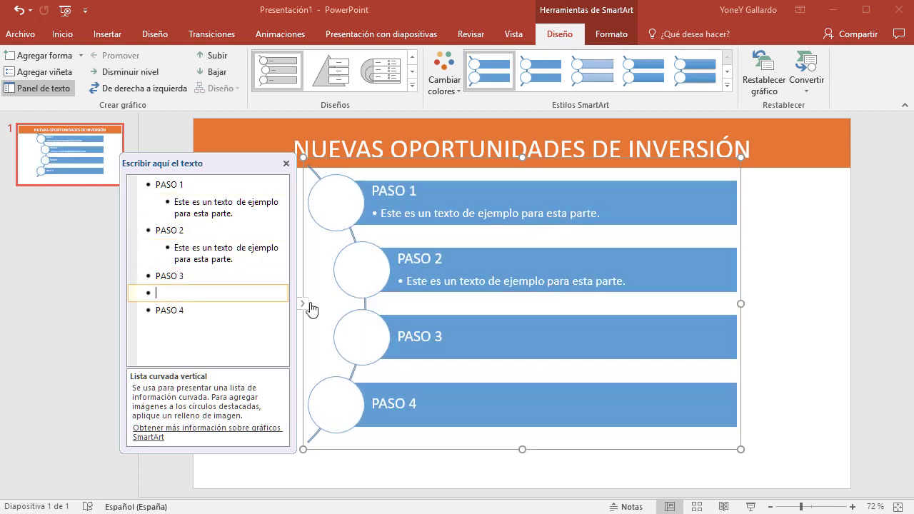
key("Tab")
type("Este es un texto de ejemplo para esta parte.")
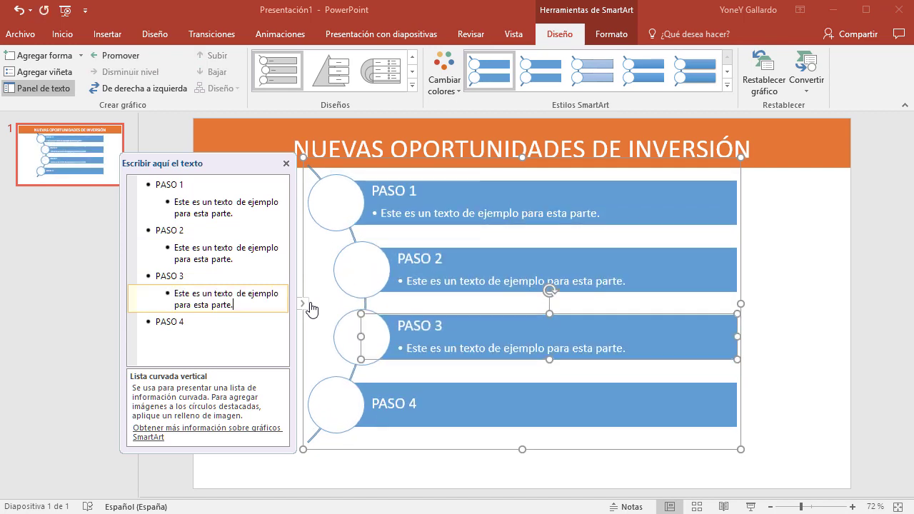
key("Down")
key("Return")
key("Tab")
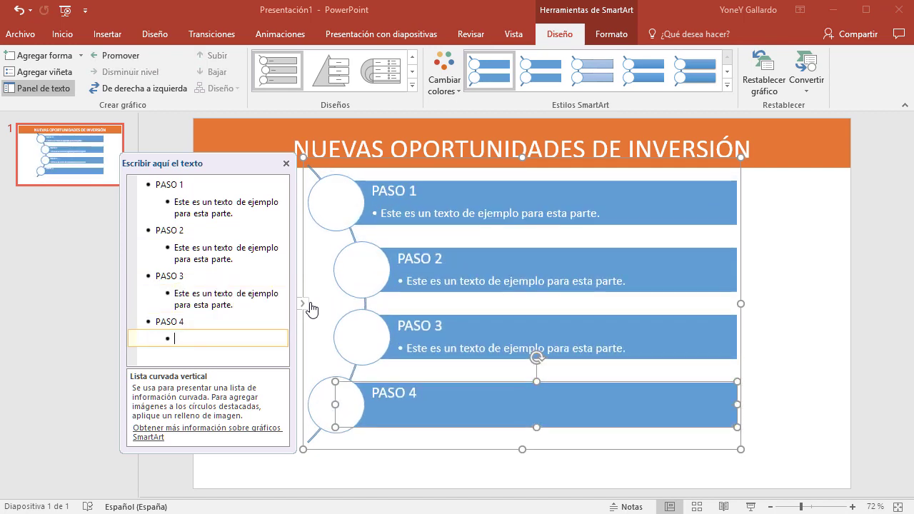
type("Este es un texto de ejemplo para esta parte.")
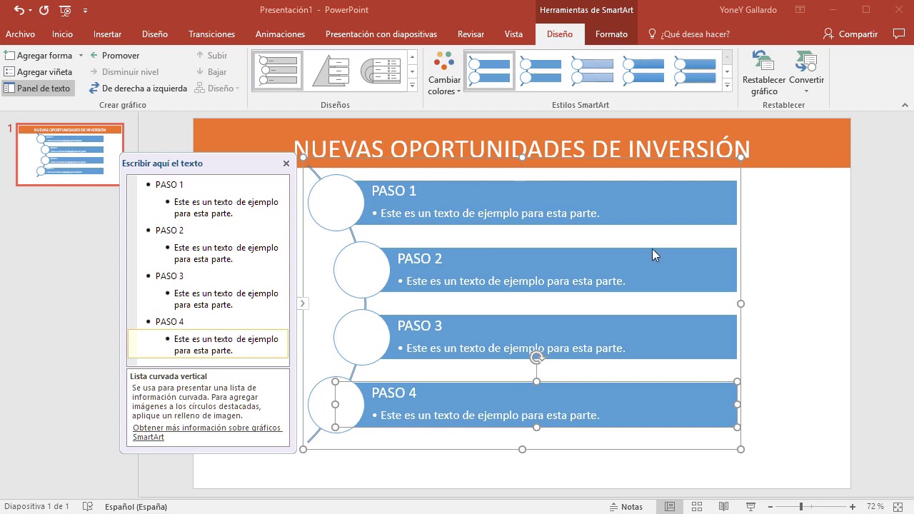
left_click(800, 358)
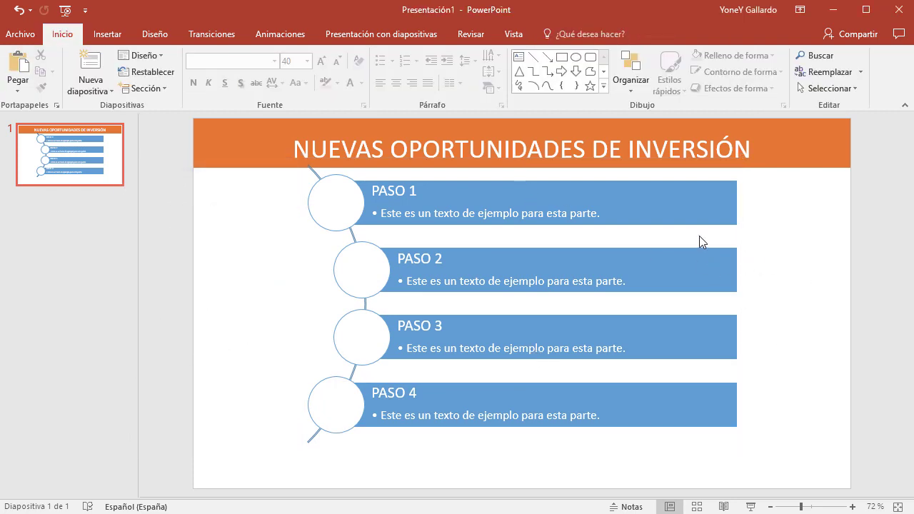
- Move the step diagram toward the slide's left side and make it much narrower
left_click(714, 233)
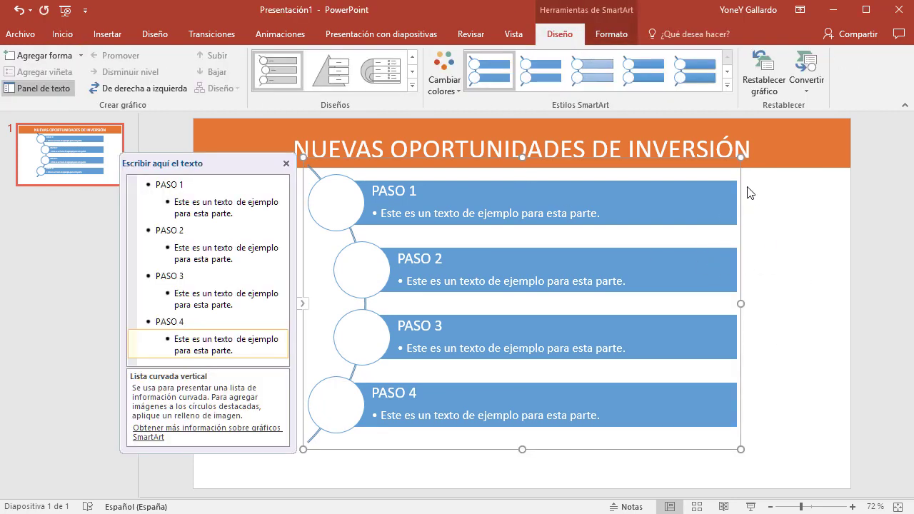
left_click_drag(743, 184, 658, 201)
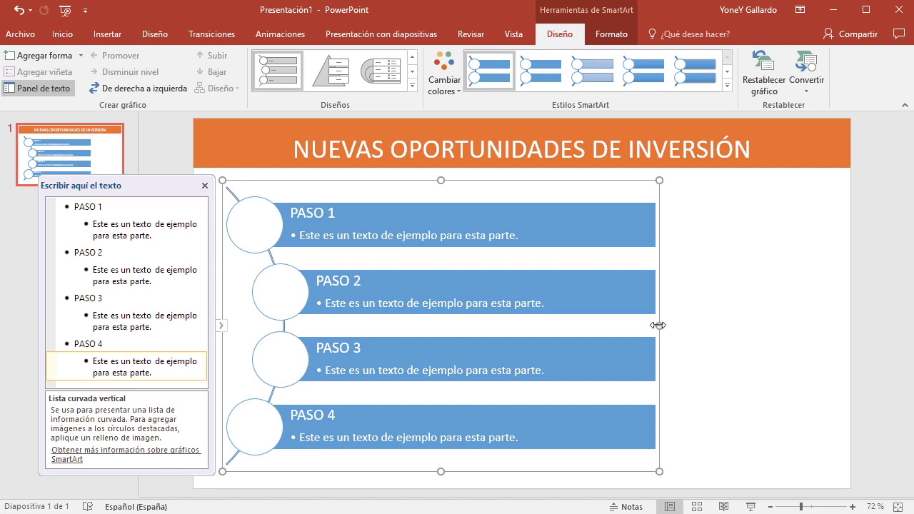
left_click_drag(658, 331, 420, 315)
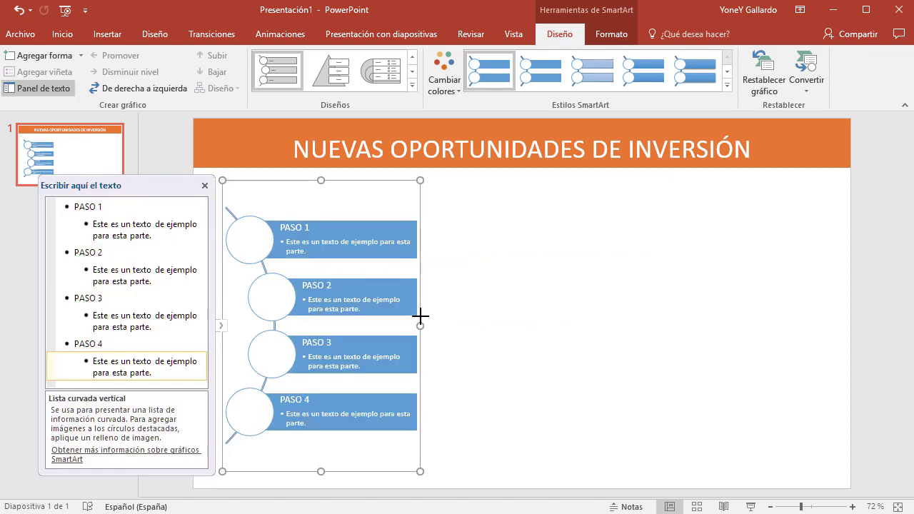
left_click(547, 323)
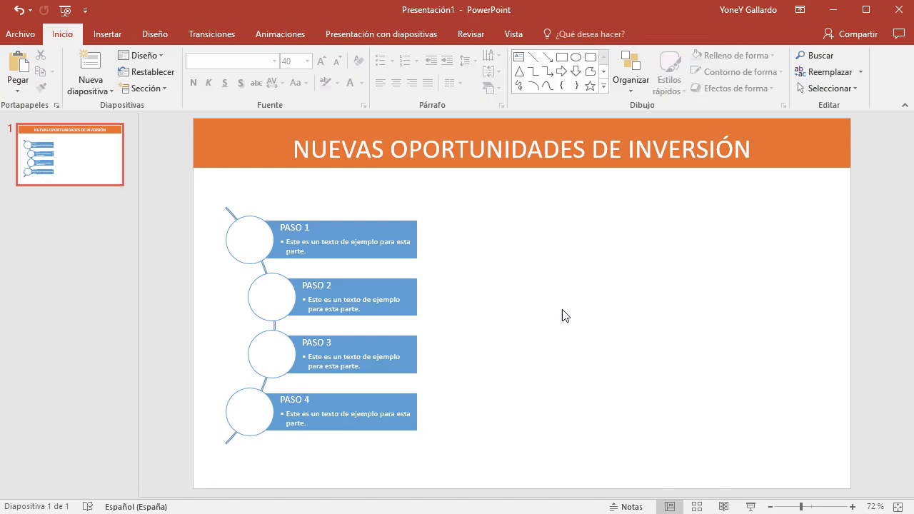
- Readjust the slide view and workspace panes, then reselect the step diagram
scroll(586, 303, "up", 3)
scroll(586, 303, "up", 5)
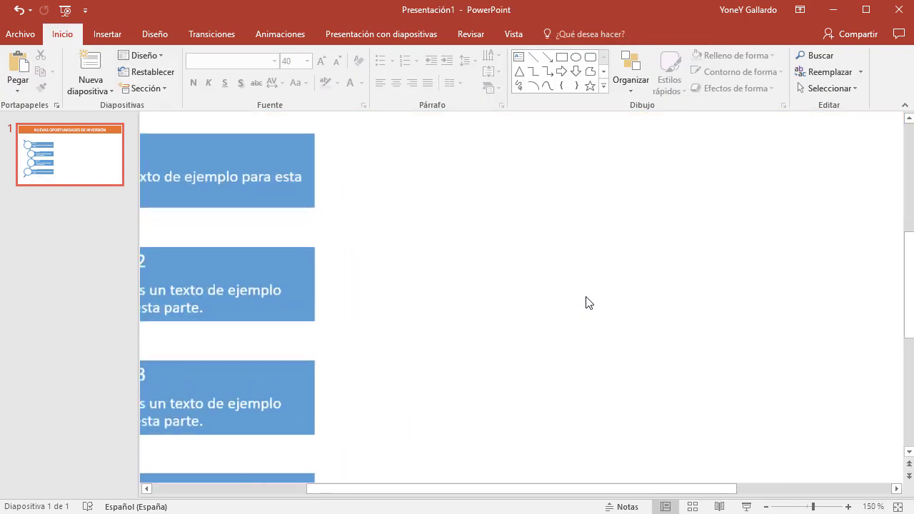
left_click_drag(508, 490, 411, 493)
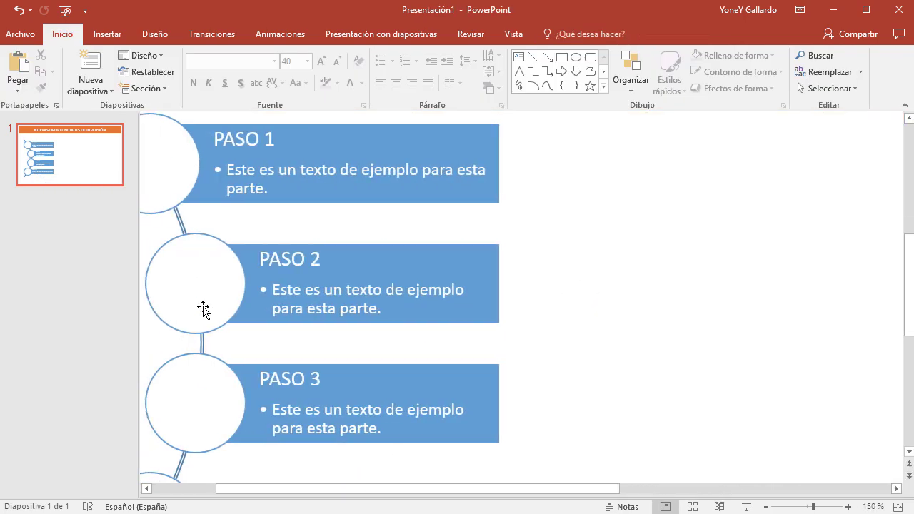
left_click_drag(139, 279, 95, 280)
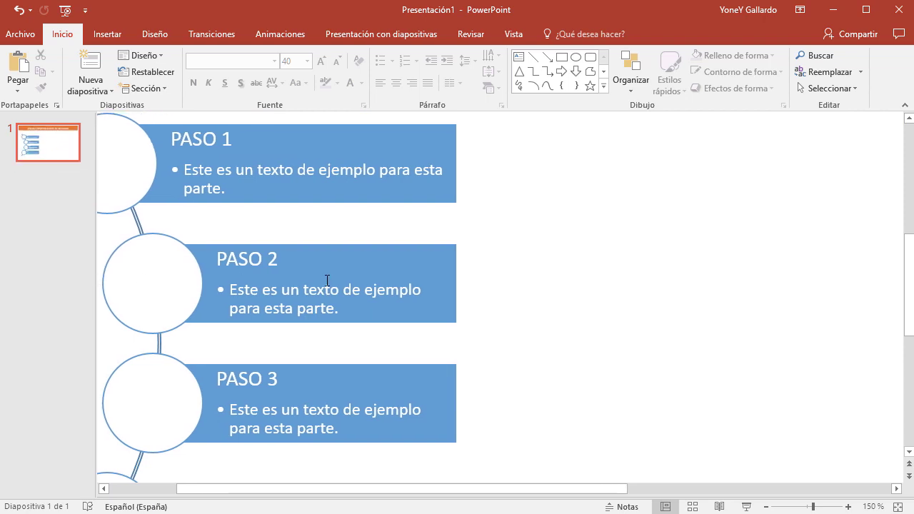
left_click_drag(475, 490, 388, 486)
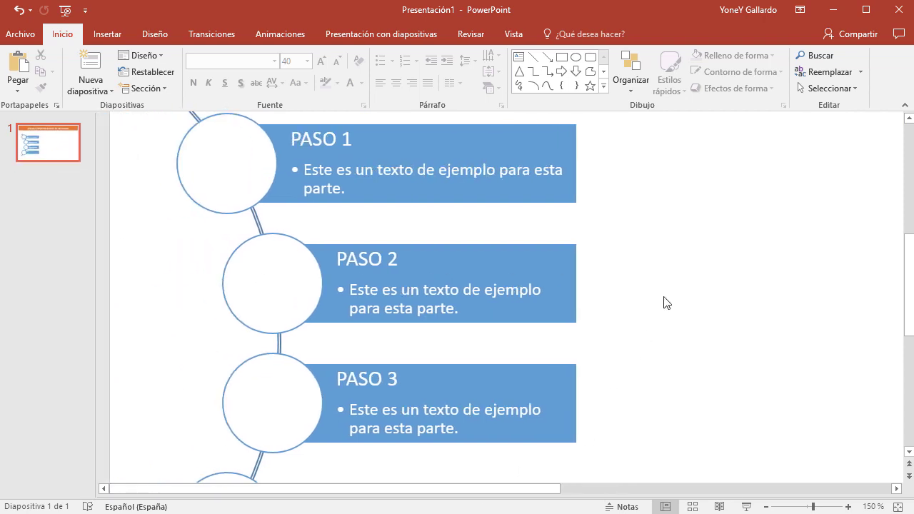
scroll(698, 304, "down", 5)
scroll(699, 305, "down", 2)
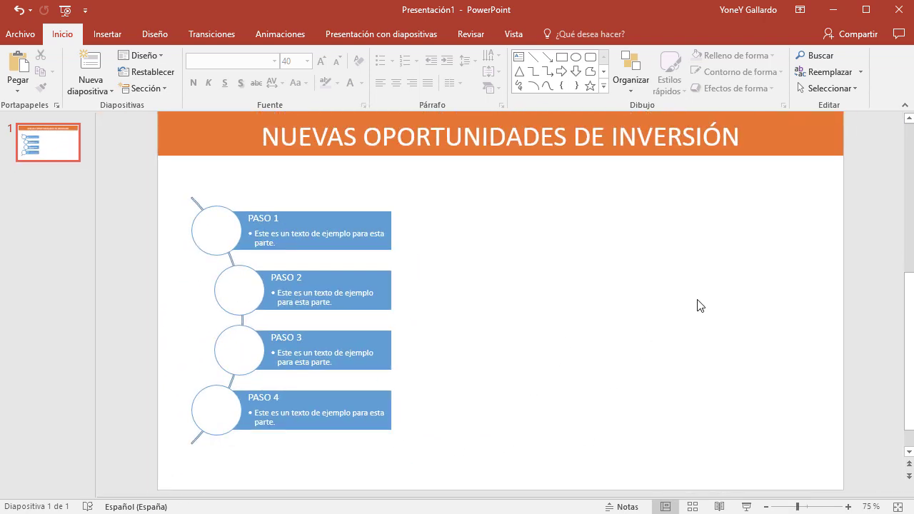
scroll(699, 305, "down", 1)
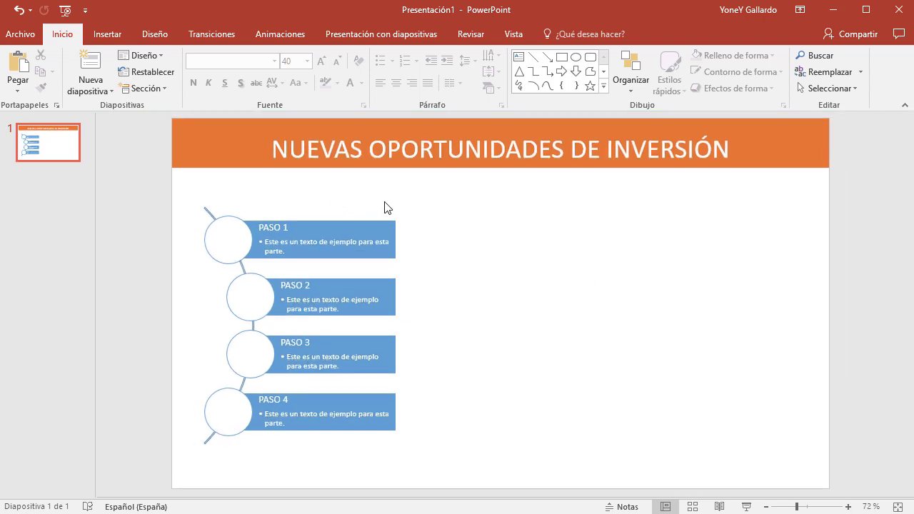
left_click(276, 194)
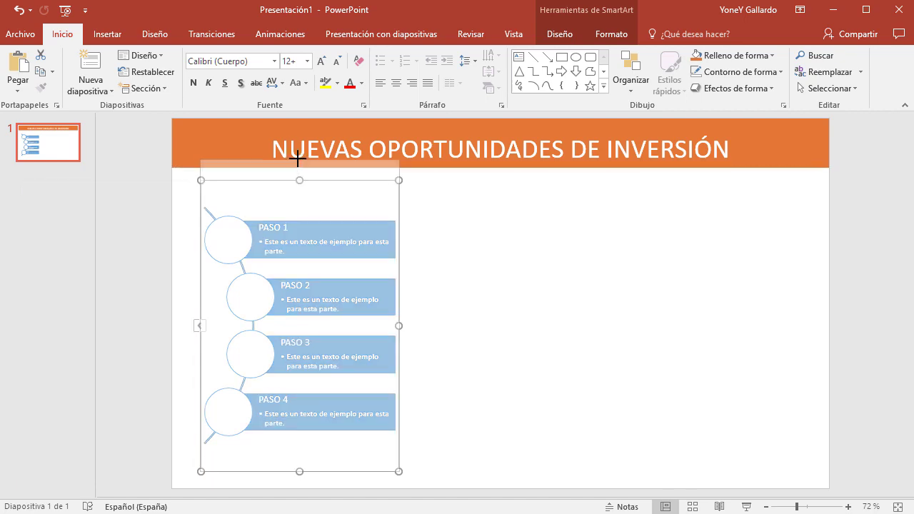
- Stretch the diagram from the title bar to the slide bottom, widen it slightly and nudge it left
left_click_drag(298, 181, 297, 155)
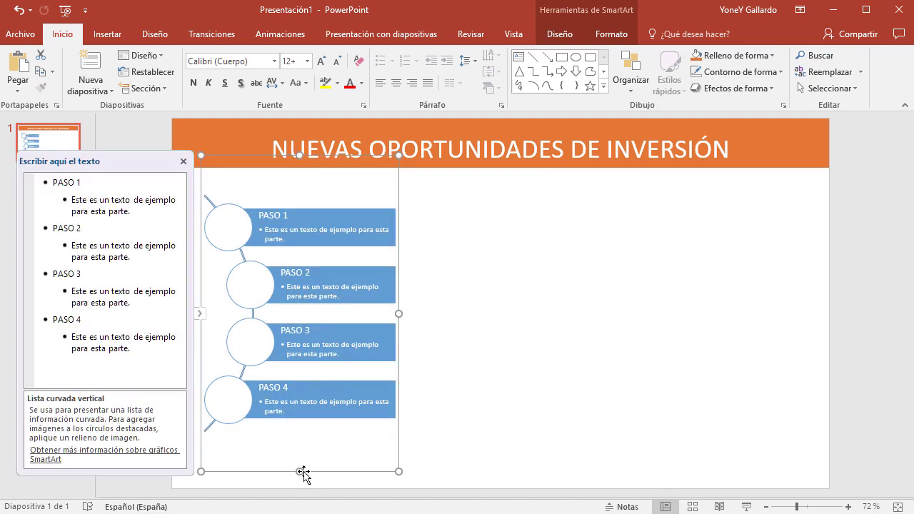
left_click_drag(299, 473, 299, 489)
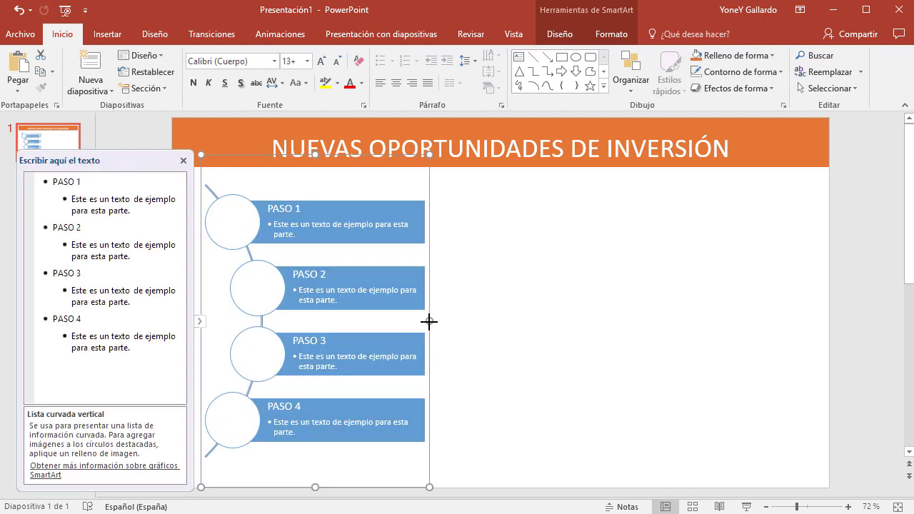
left_click_drag(399, 322, 429, 322)
left_click_drag(358, 155, 333, 161)
left_click(552, 337)
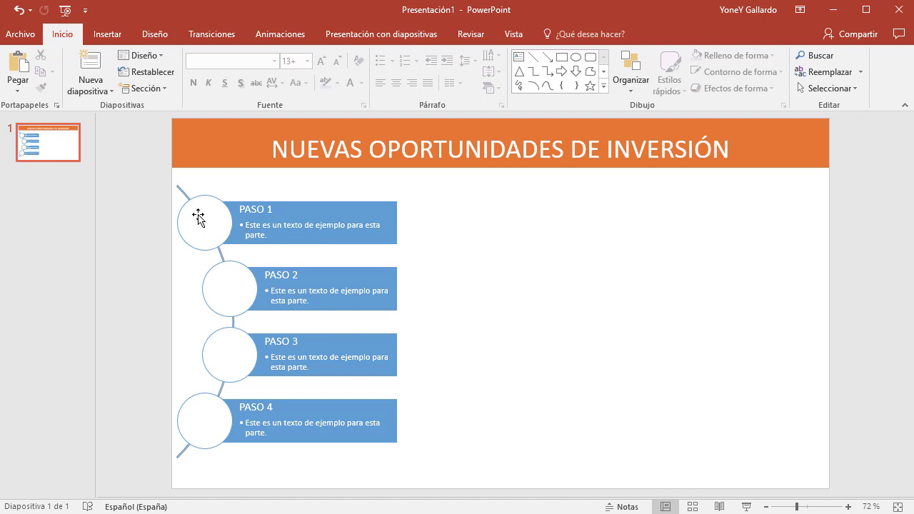
- Turn off the SmartArt Text Pane for the step diagram
left_click(379, 257)
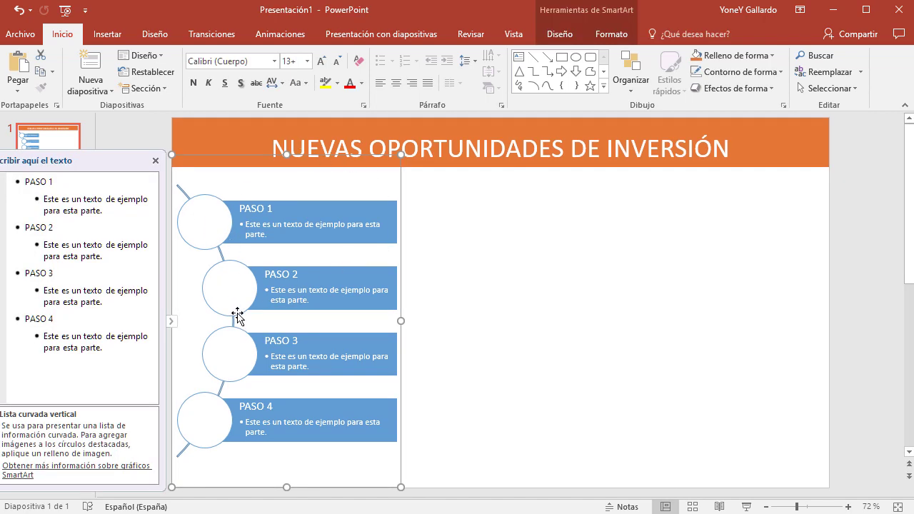
left_click(558, 36)
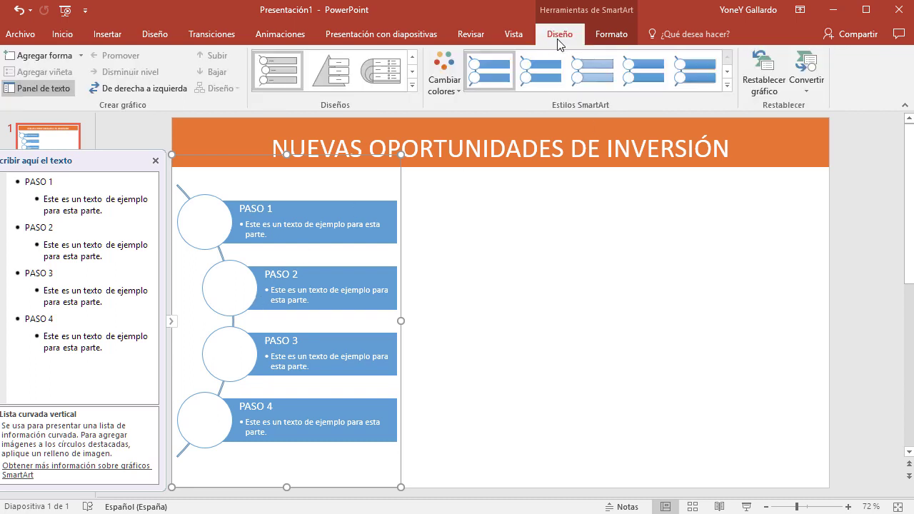
left_click(155, 161)
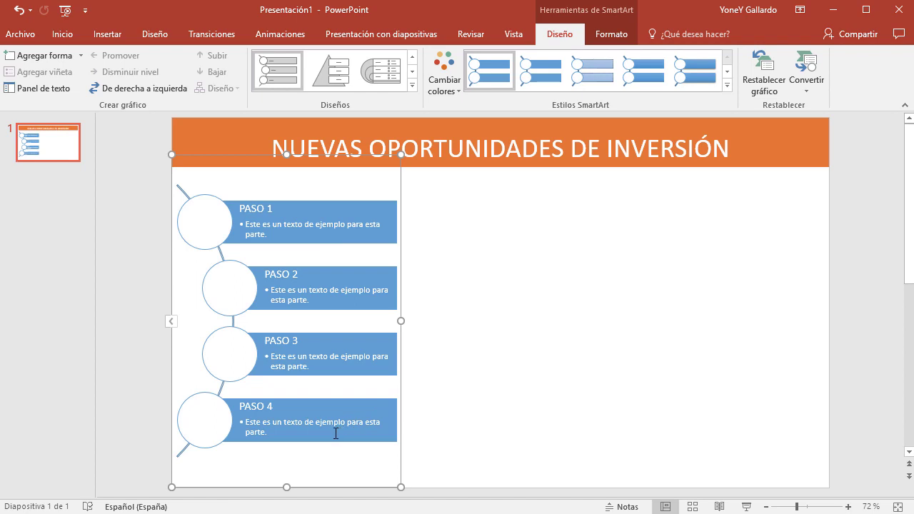
- Apply the Colorful Range – Accent Colors 4 to 5 (Intervalo multicolor) scheme to the PASO steps
left_click(441, 80)
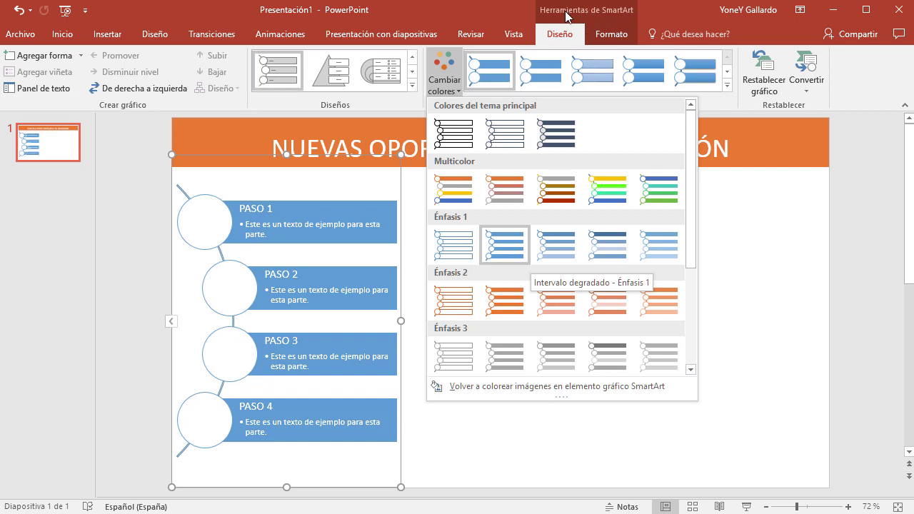
left_click(564, 37)
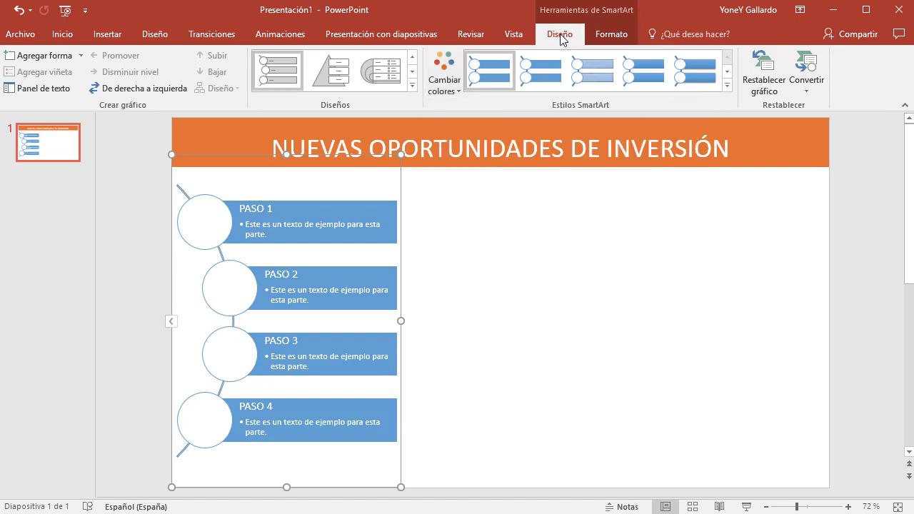
double_click(561, 37)
left_click(561, 37)
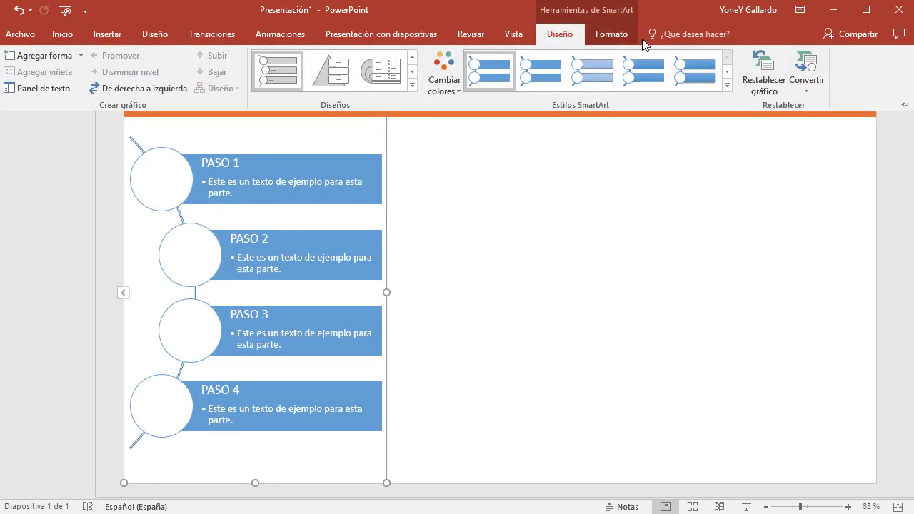
left_click(612, 37)
left_click(561, 34)
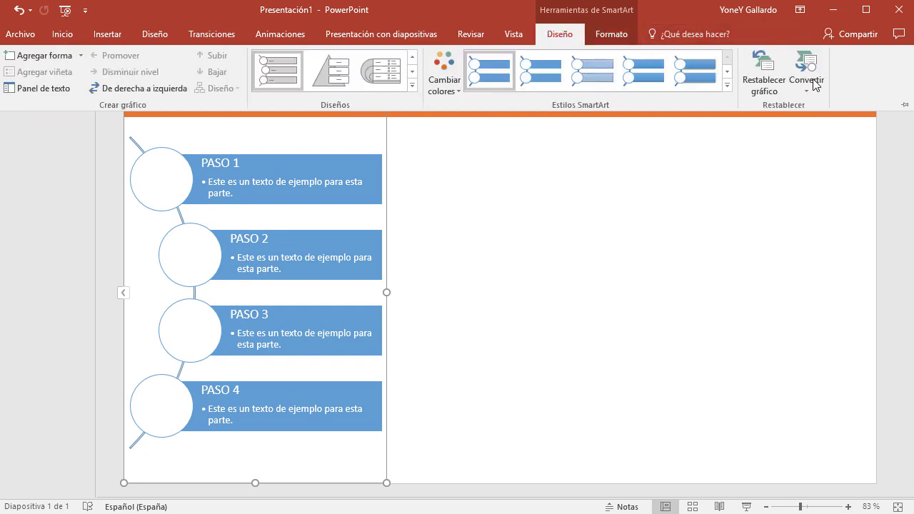
left_click(901, 106)
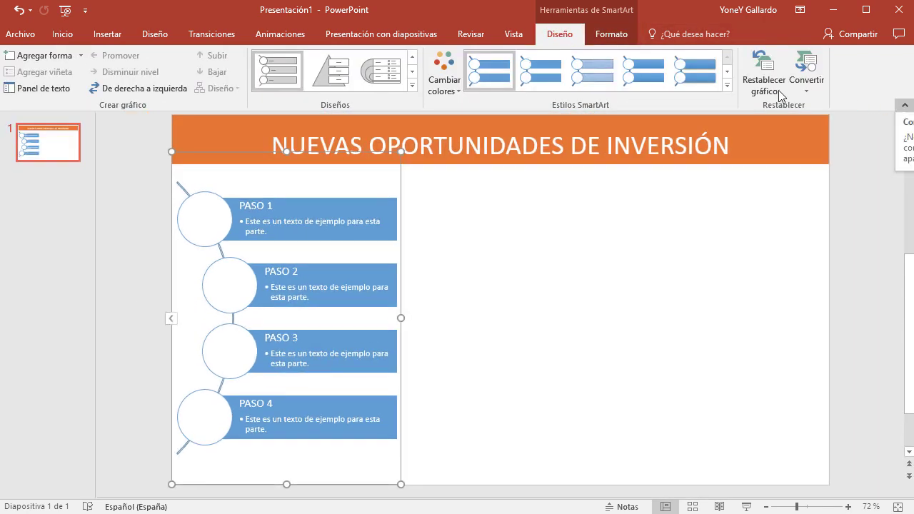
left_click(443, 71)
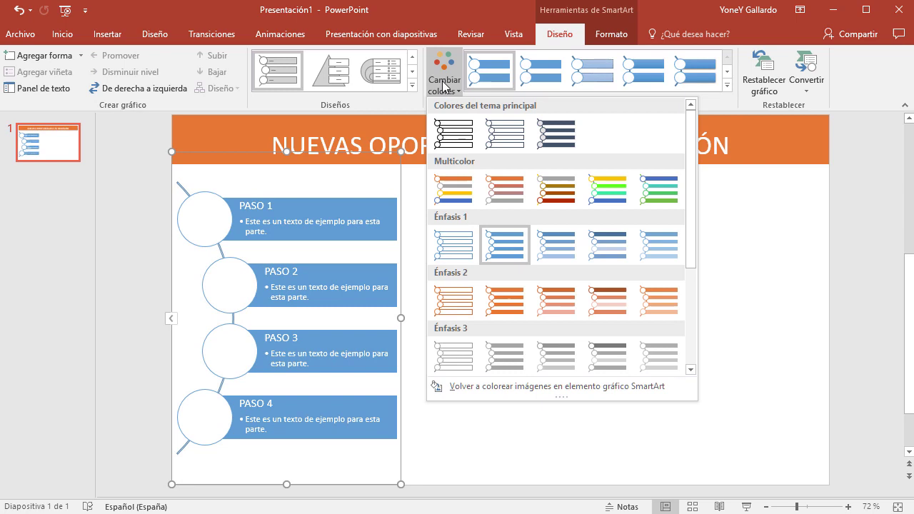
left_click(618, 195)
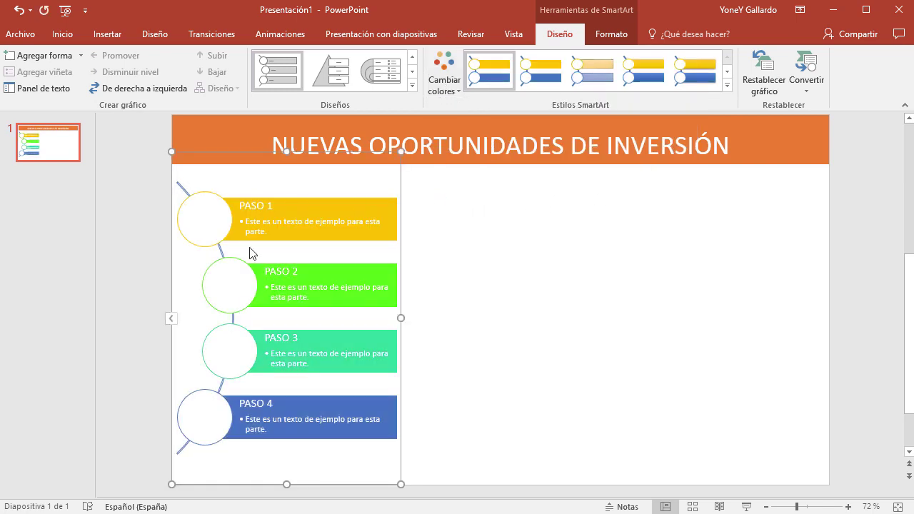
left_click(526, 360)
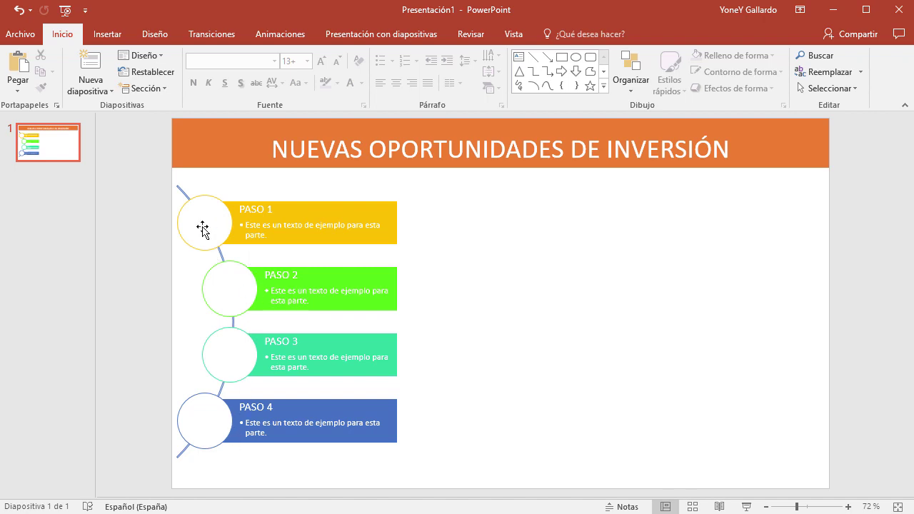
- Insert a new blank slide directly after slide 1 with Ctrl+M
left_click(60, 149)
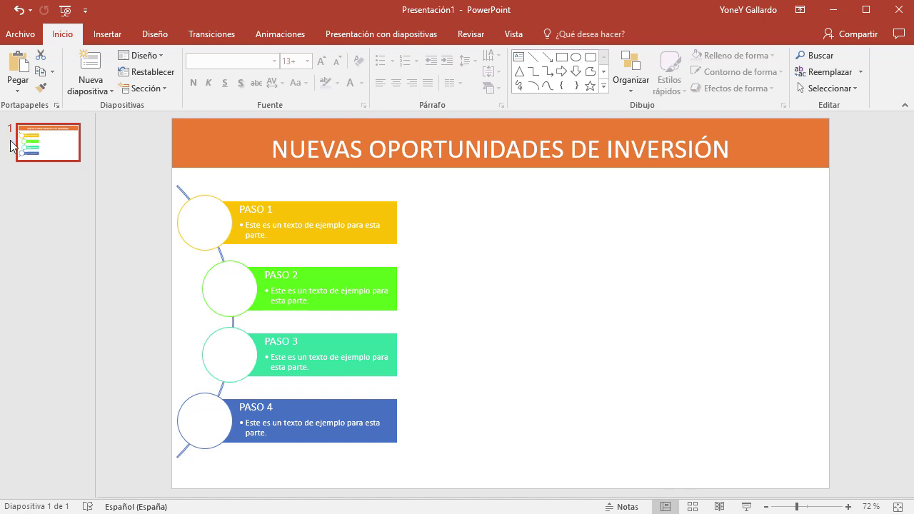
key("ctrl+m")
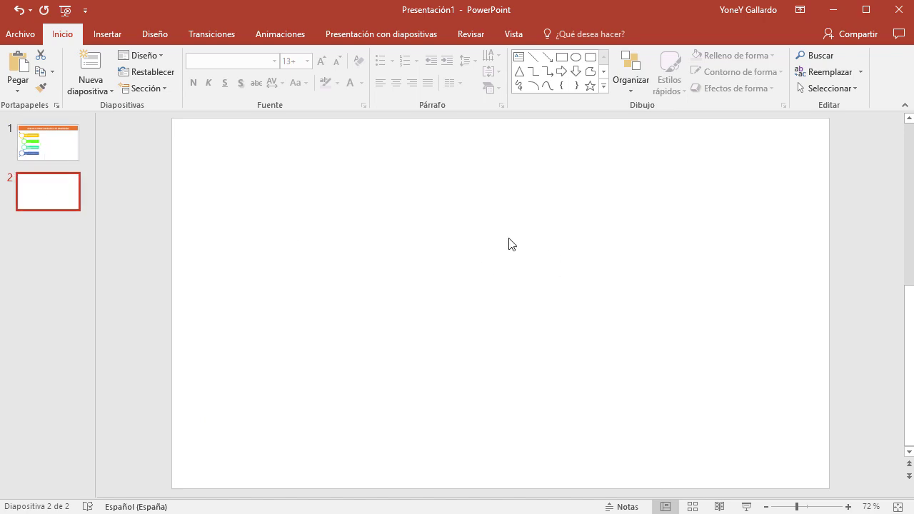
left_click(97, 90)
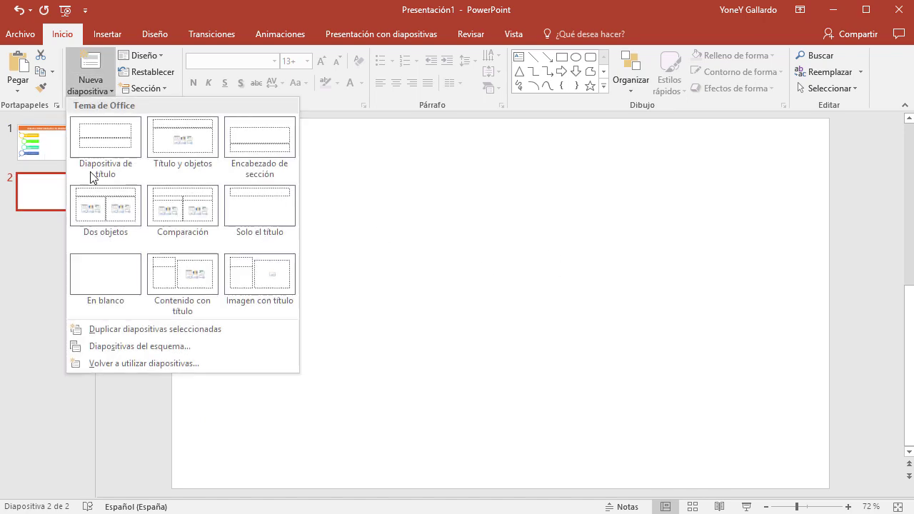
left_click(512, 303)
left_click(107, 36)
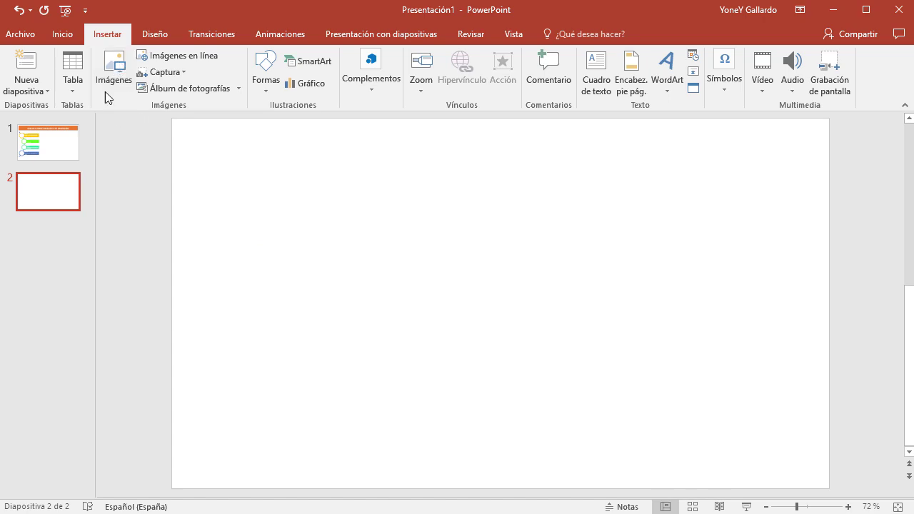
- In Insert Pictures, browse to Desktop > Infografia and select iconos-pequenos.png
left_click(113, 70)
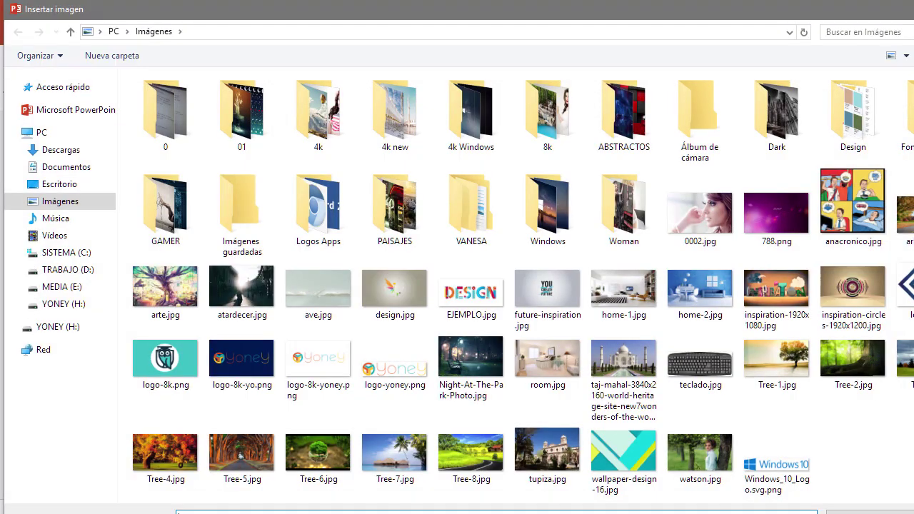
left_click(78, 184)
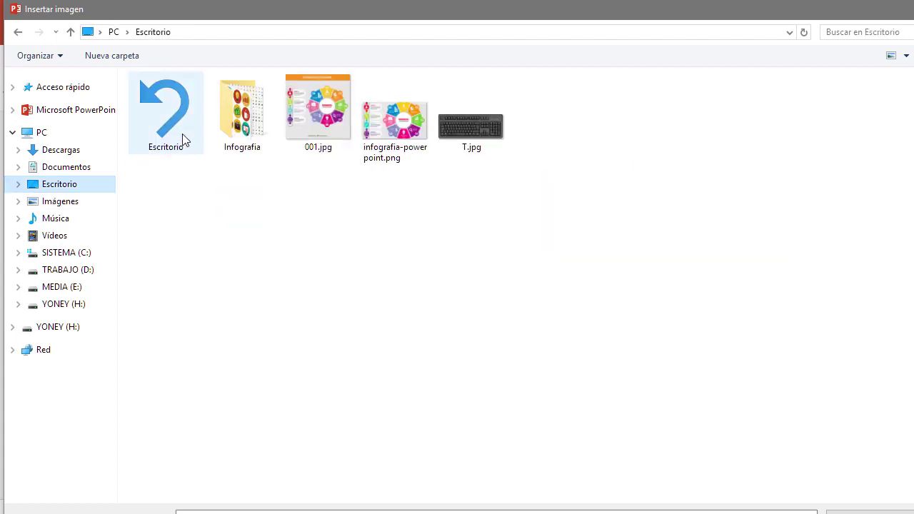
double_click(250, 118)
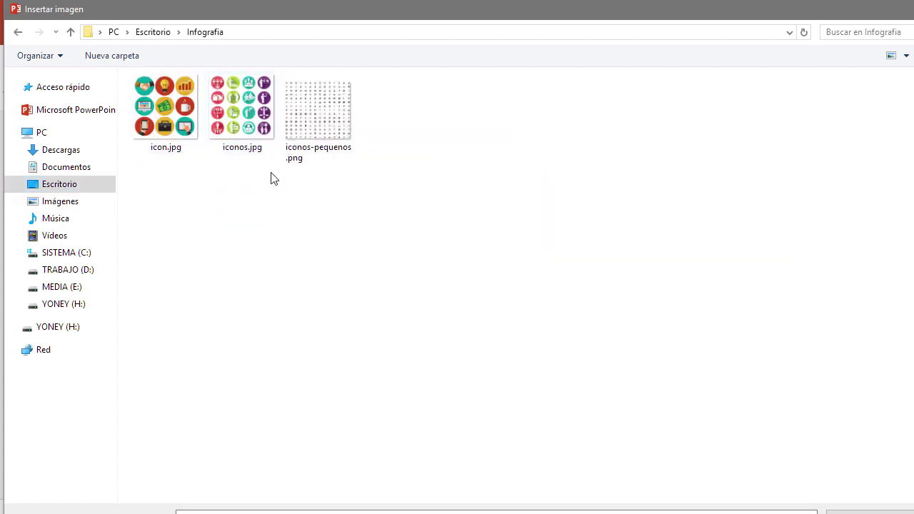
left_click(325, 109)
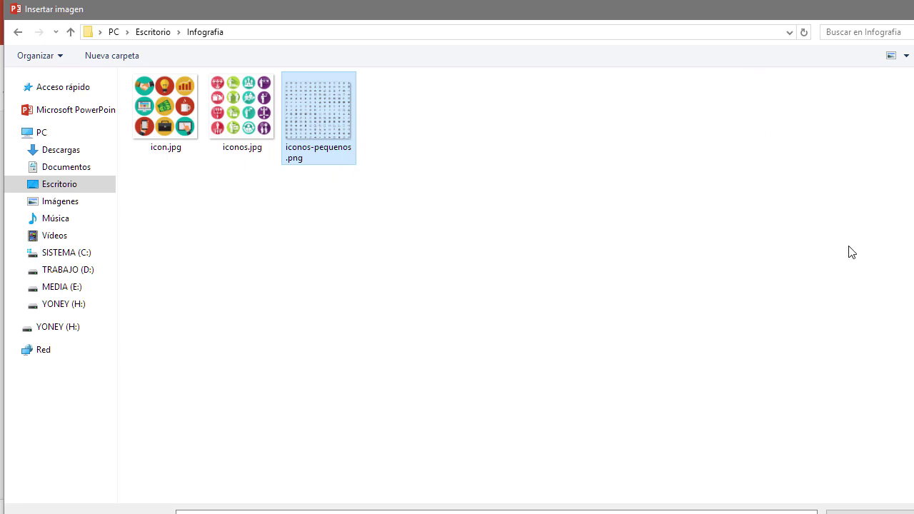
left_click_drag(913, 513, 904, 506)
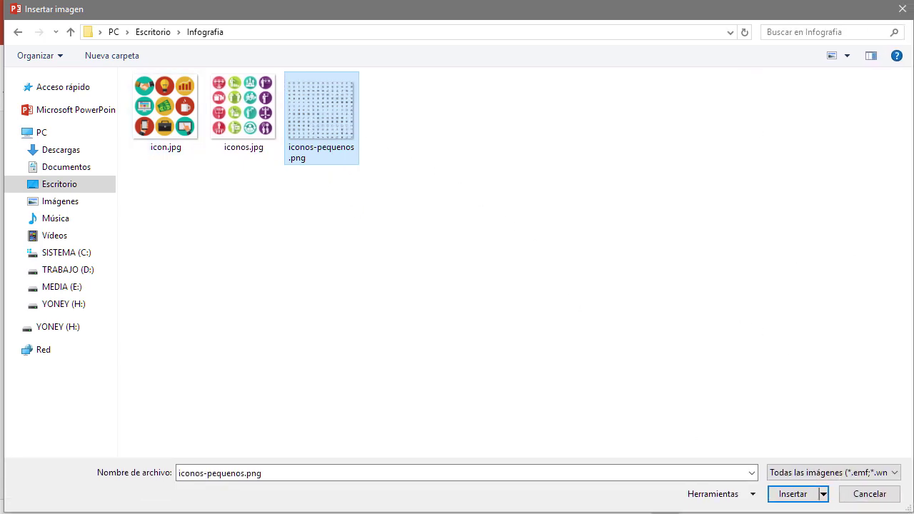
key("Return")
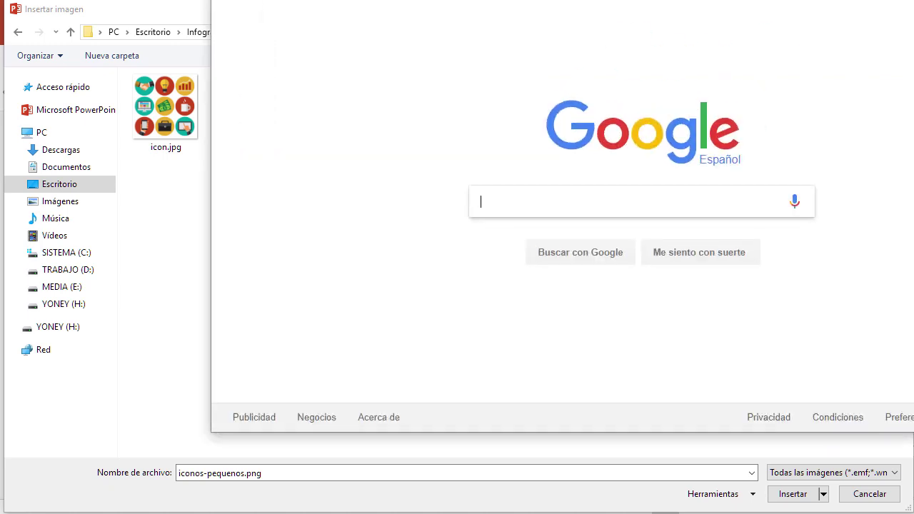
- Search Google Images for 'ICONOS PNG NEGOCIOS'
left_click_drag(296, 13, 292, 20)
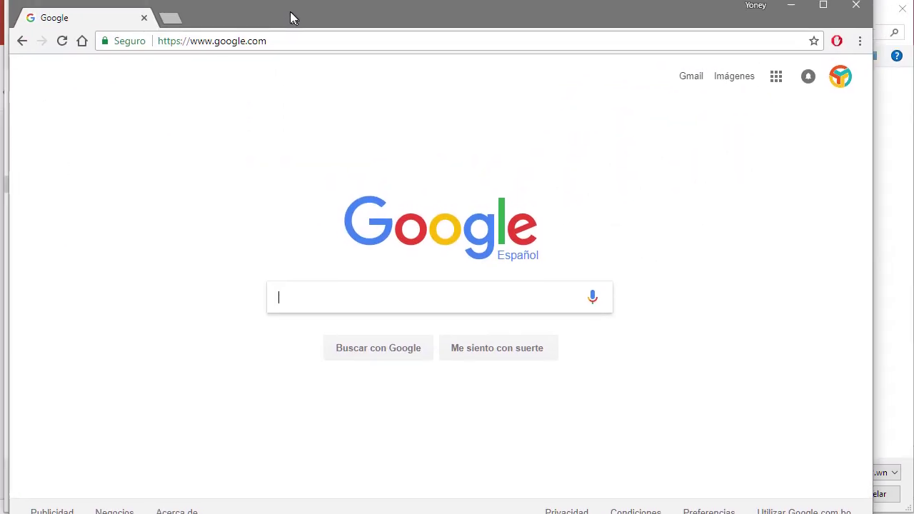
left_click(396, 304)
type("NOS ")
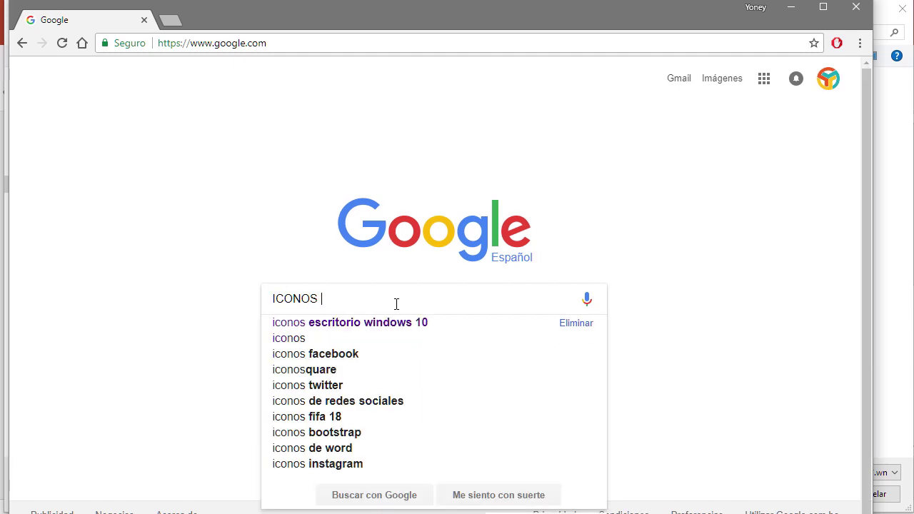
type("PNG NEG")
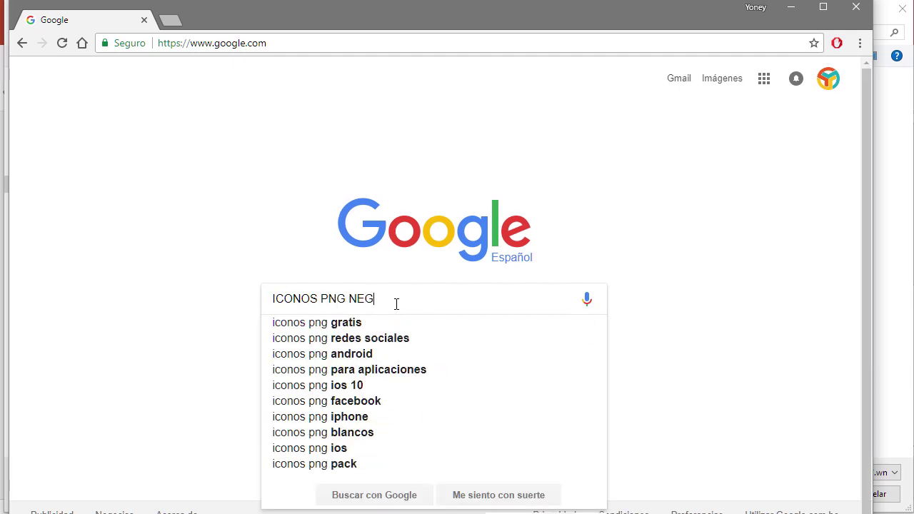
type("OCIOS")
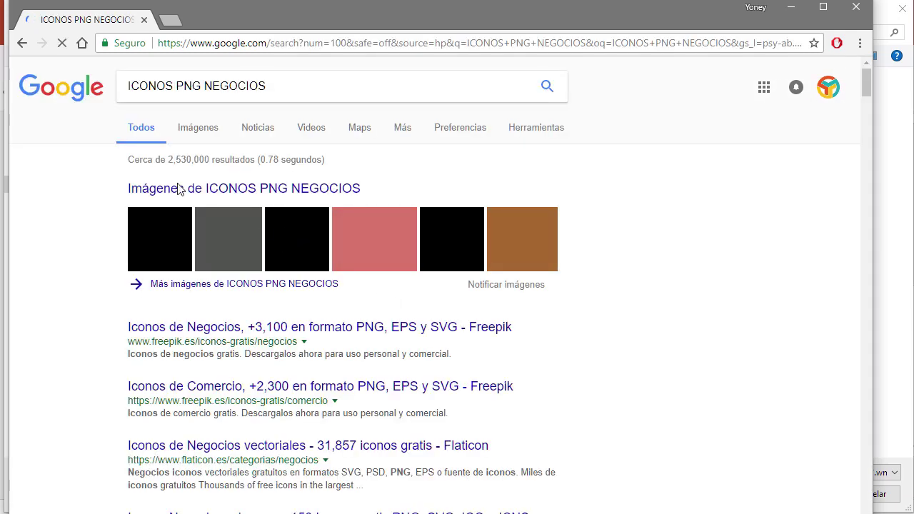
left_click(189, 134)
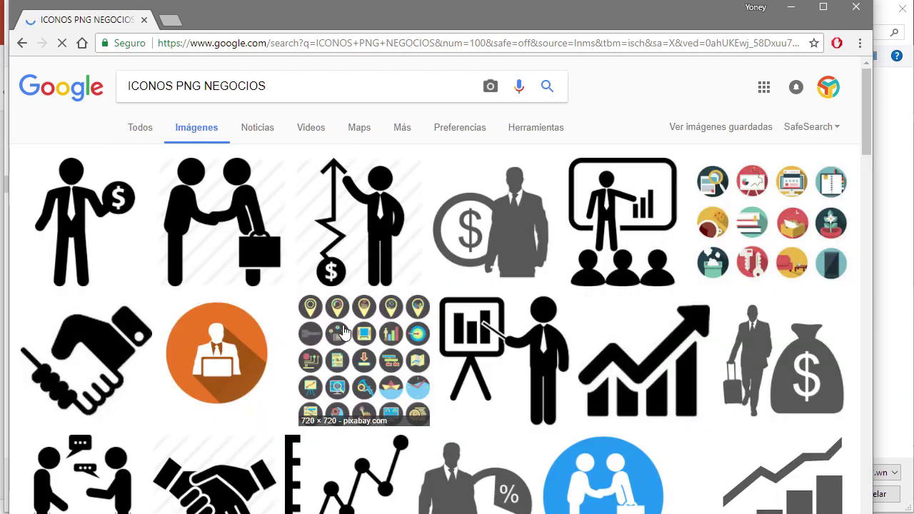
- Browse the results, previewing the colourful business, money and dark blue bar-chart icons
scroll(119, 342, "down", 2)
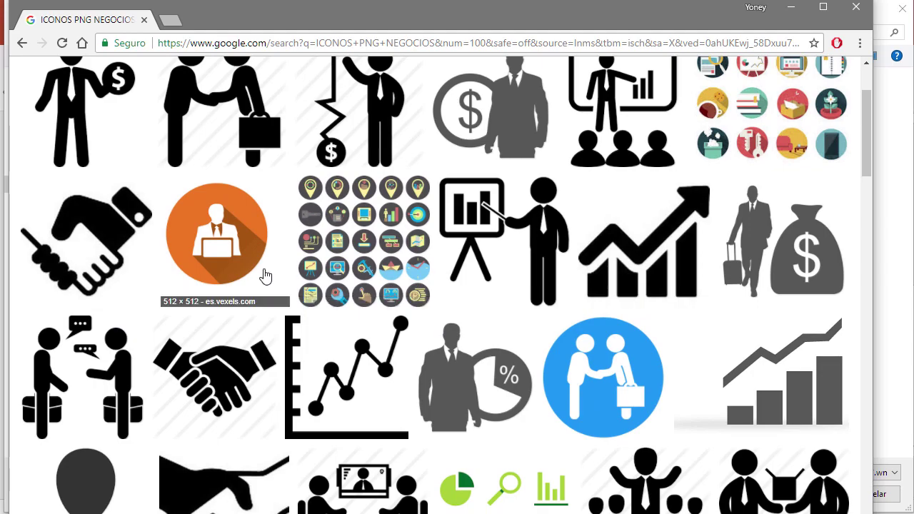
scroll(259, 277, "down", 5)
scroll(259, 277, "down", 4)
scroll(285, 277, "down", 1)
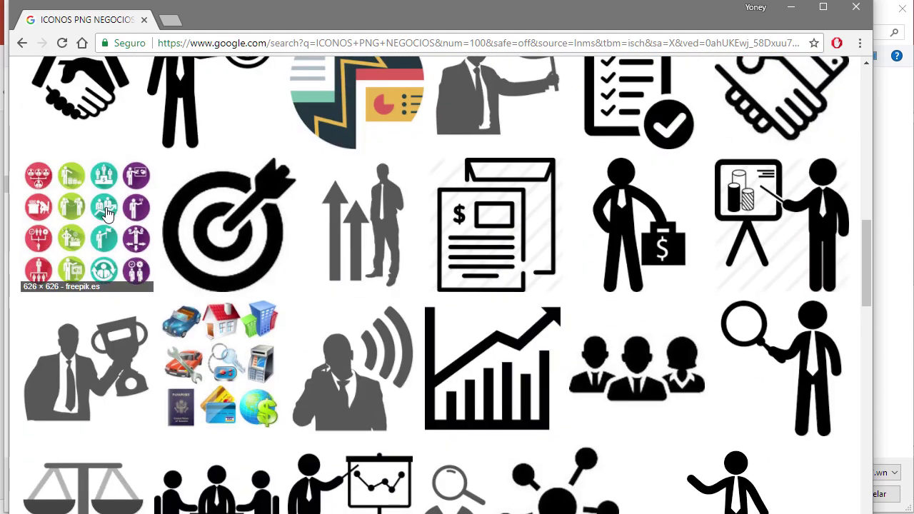
scroll(683, 293, "up", 3)
scroll(683, 292, "down", 2)
scroll(357, 286, "down", 1)
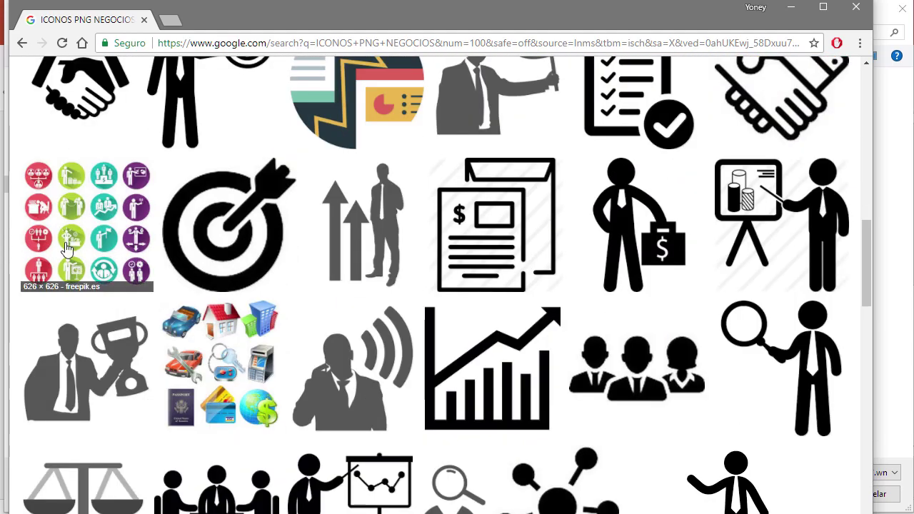
left_click(67, 249)
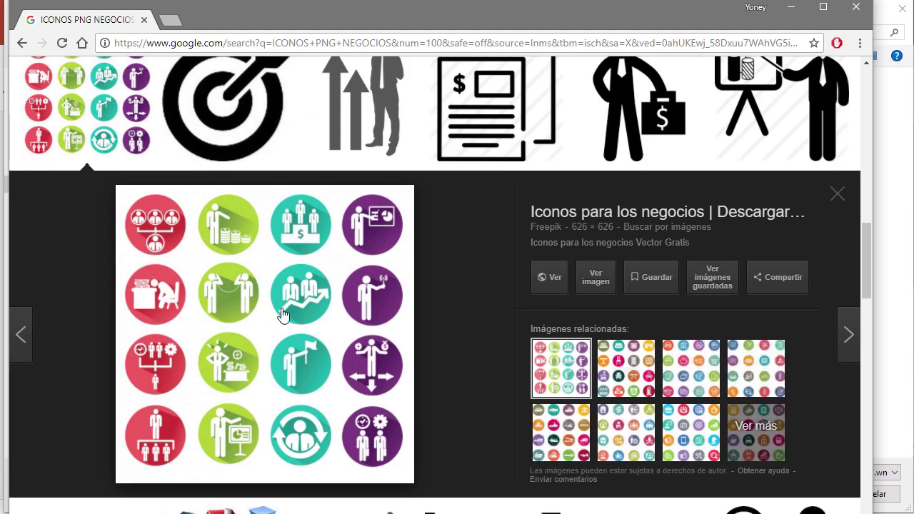
scroll(377, 316, "up", 5)
scroll(418, 316, "up", 2)
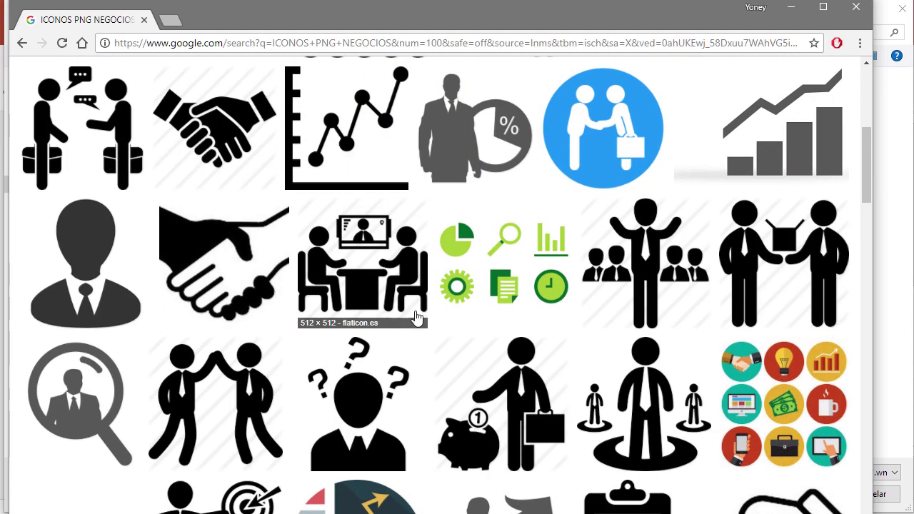
scroll(780, 389, "down", 4)
scroll(780, 389, "down", 8)
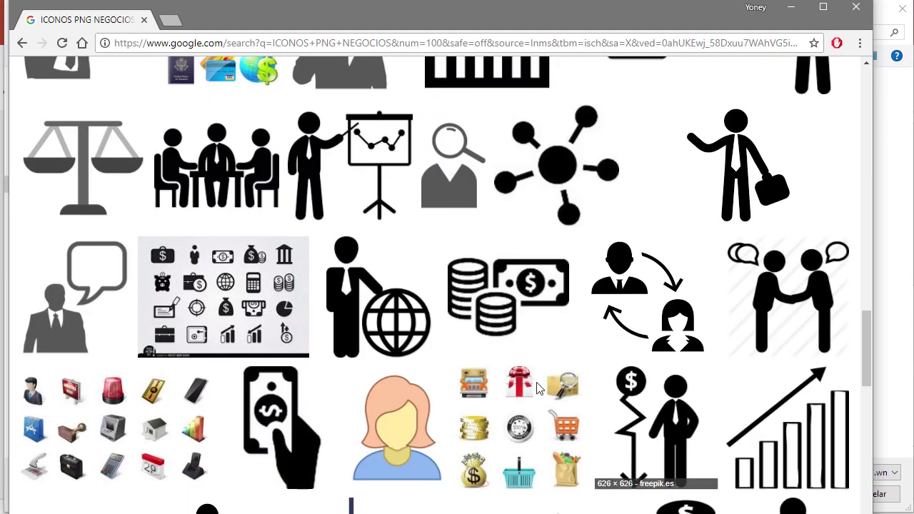
left_click(218, 298)
scroll(329, 336, "down", 5)
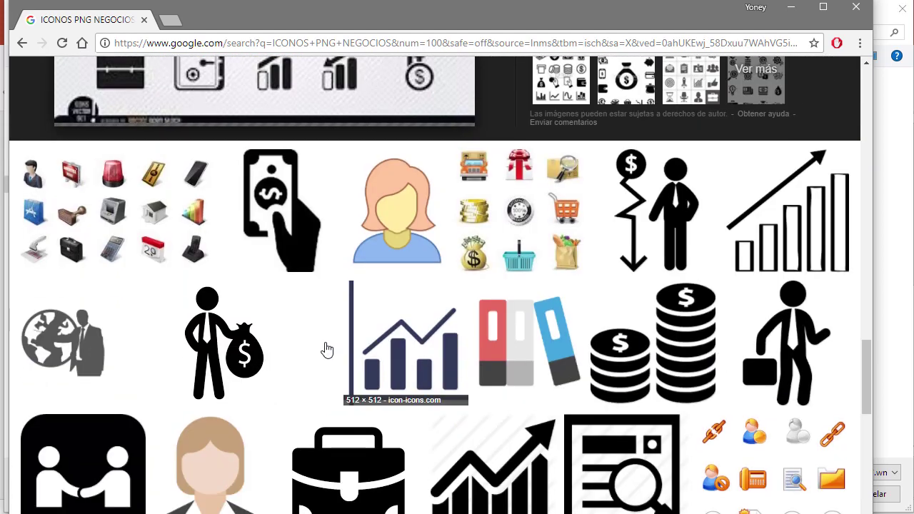
left_click(433, 347)
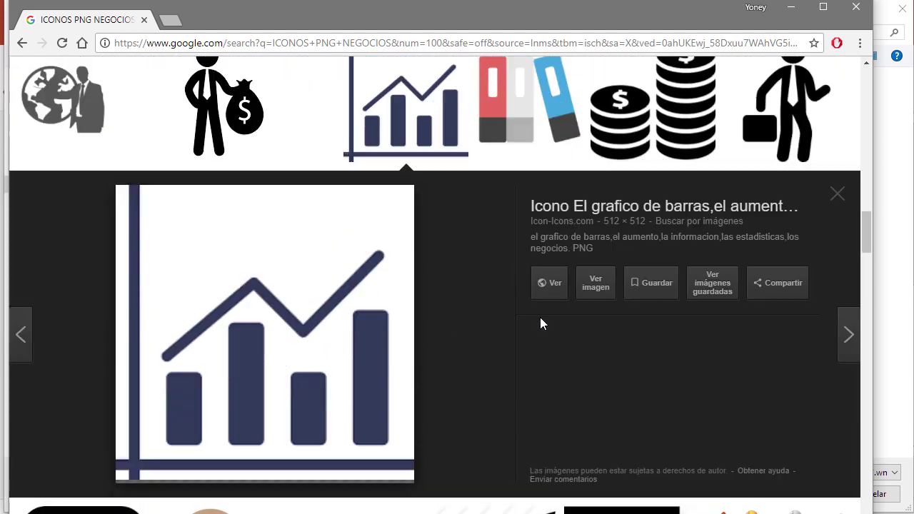
left_click(790, 7)
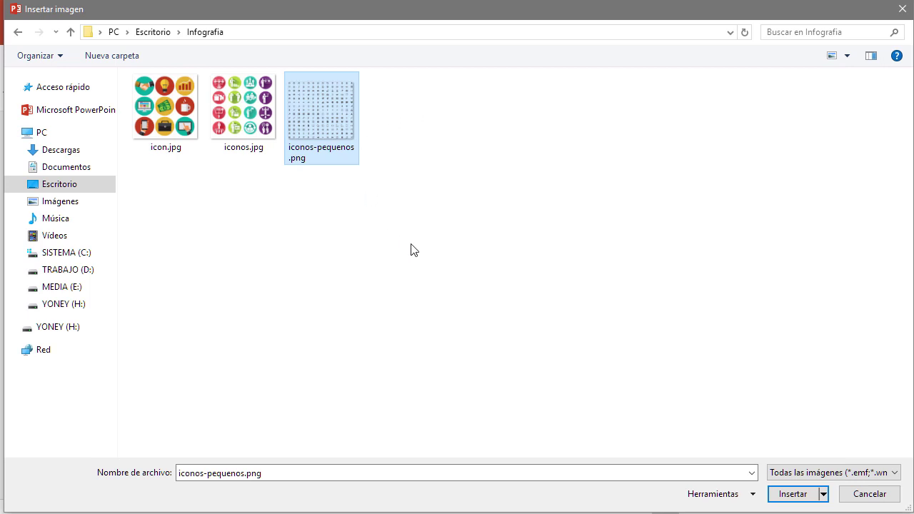
- Choose iconos-pequenos.png rather than iconos.jpg and insert it onto slide 2
left_click(176, 117)
left_click(244, 113)
left_click(310, 122)
double_click(321, 113)
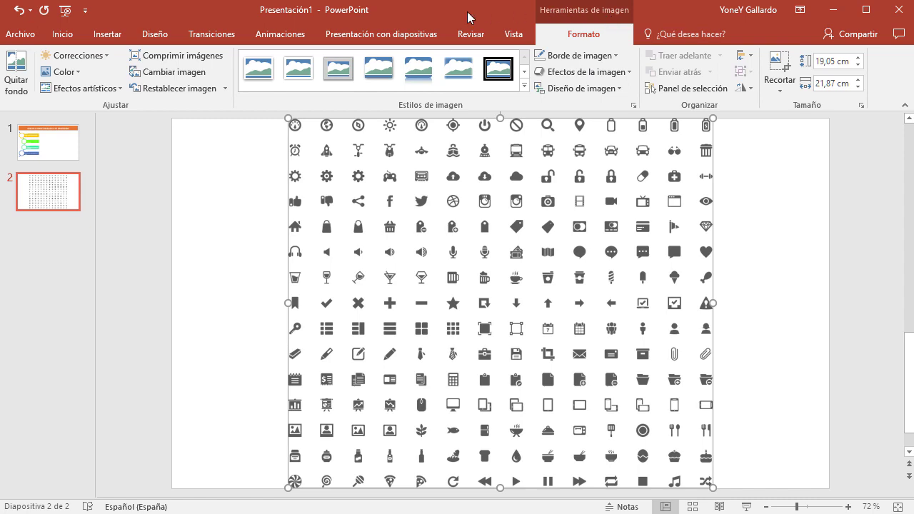
- Reset the icon sheet to its original 23,81 × 27,33 cm size and reposition it
left_click(225, 88)
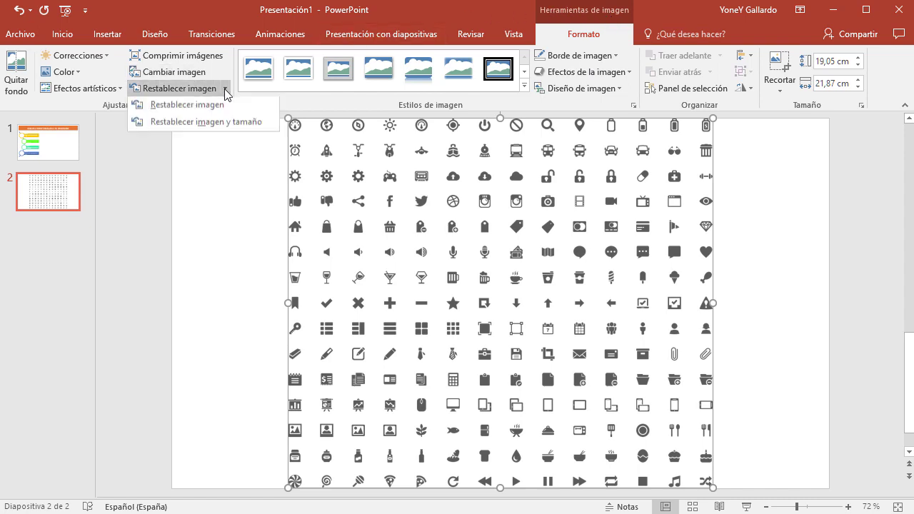
left_click(240, 123)
left_click_drag(657, 215, 572, 227)
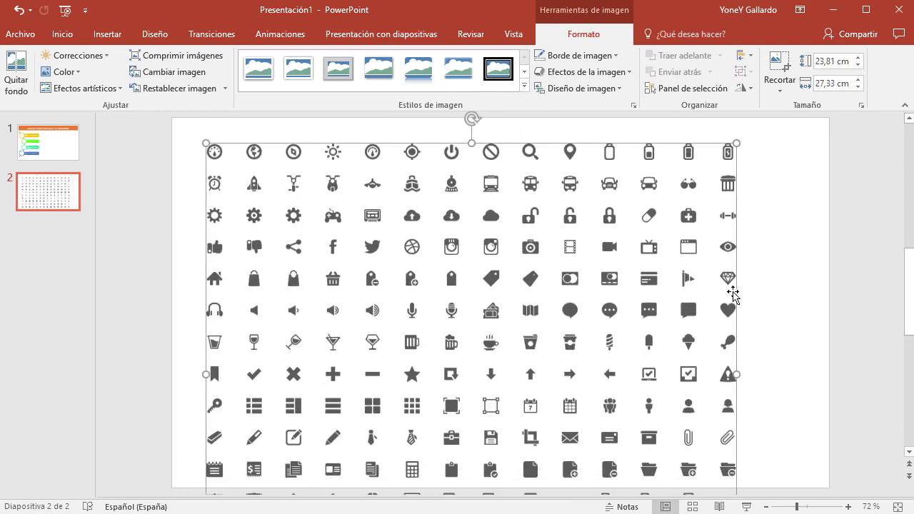
scroll(733, 293, "up", 1)
scroll(736, 299, "up", 2)
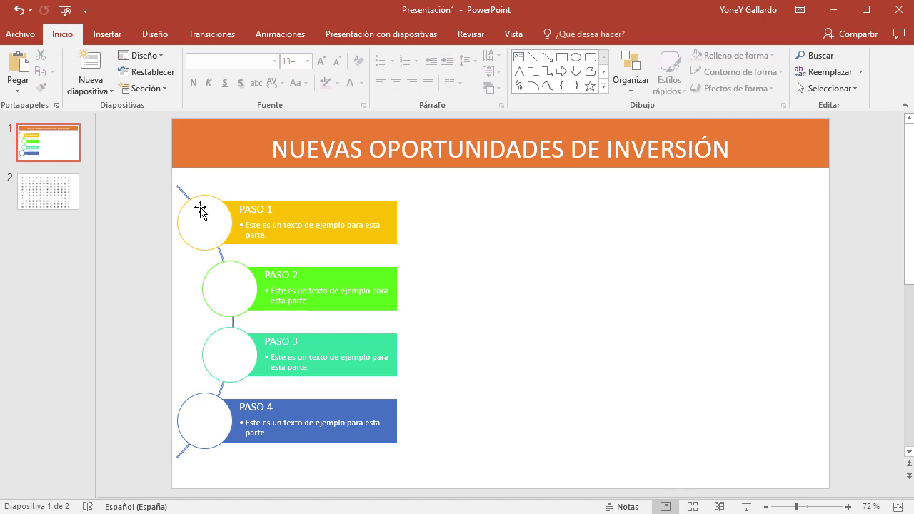
scroll(613, 302, "down", 3)
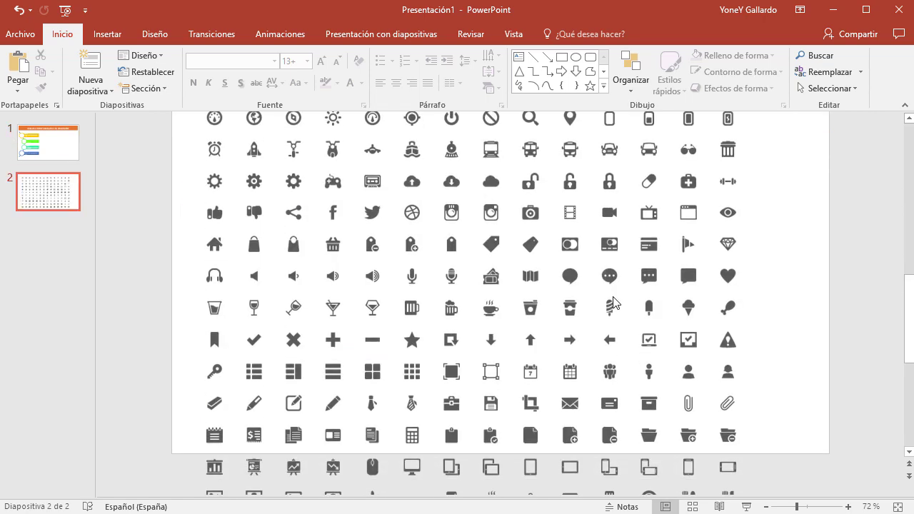
mouse_move(564, 203)
left_mouse_down()
mouse_move(600, 245)
mouse_move(597, 227)
left_mouse_up()
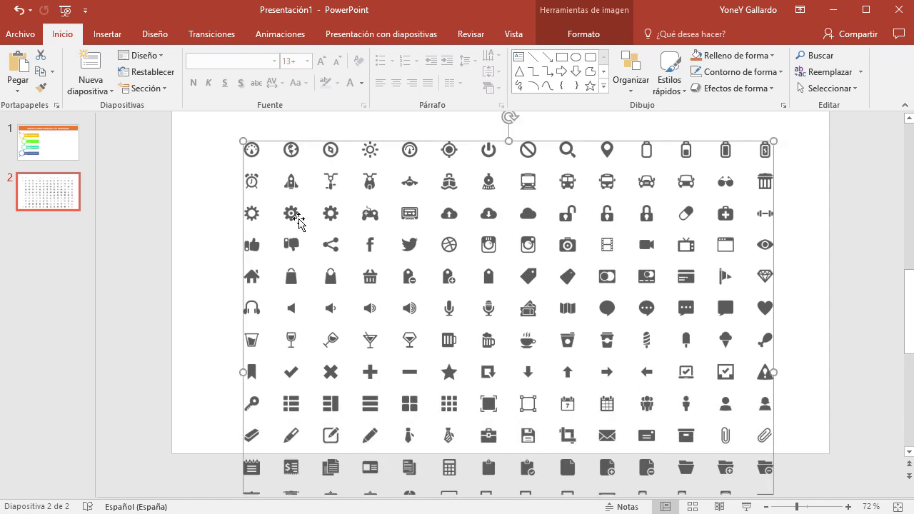
- Add a new blank slide after slide 1 and paste the icon sheet onto it
left_click(72, 144)
key("ctrl+m")
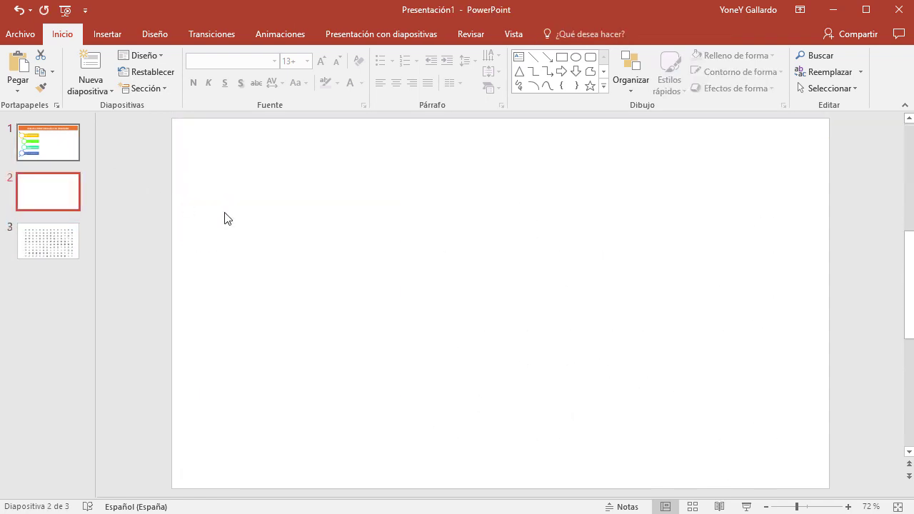
key("ctrl+v")
scroll(554, 293, "down", 1)
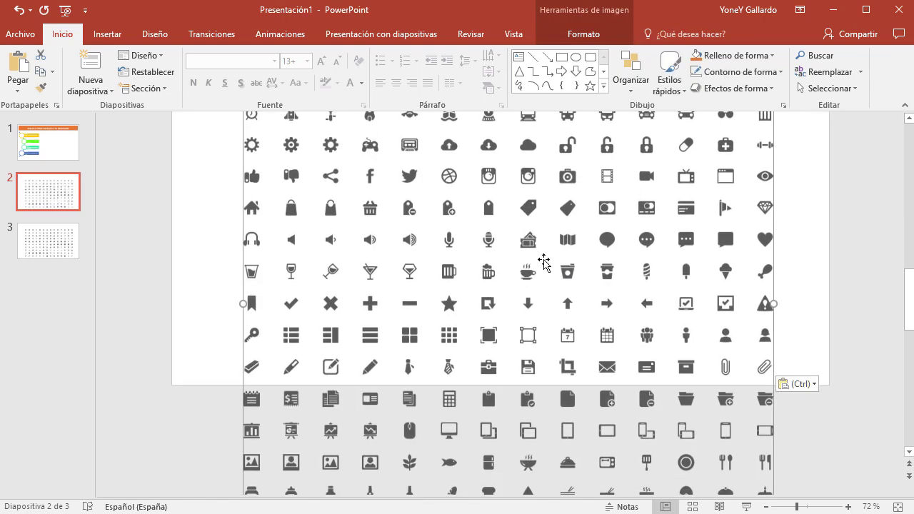
scroll(525, 265, "up", 3)
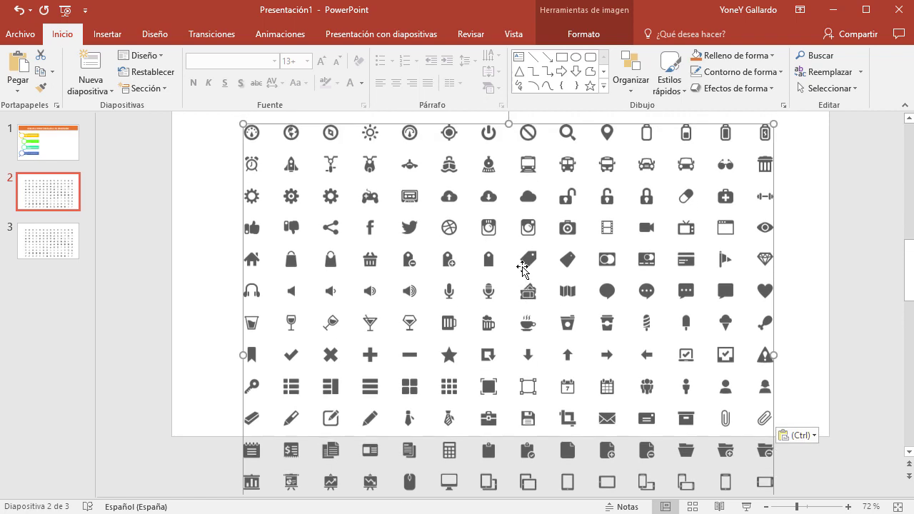
scroll(522, 267, "up", 1)
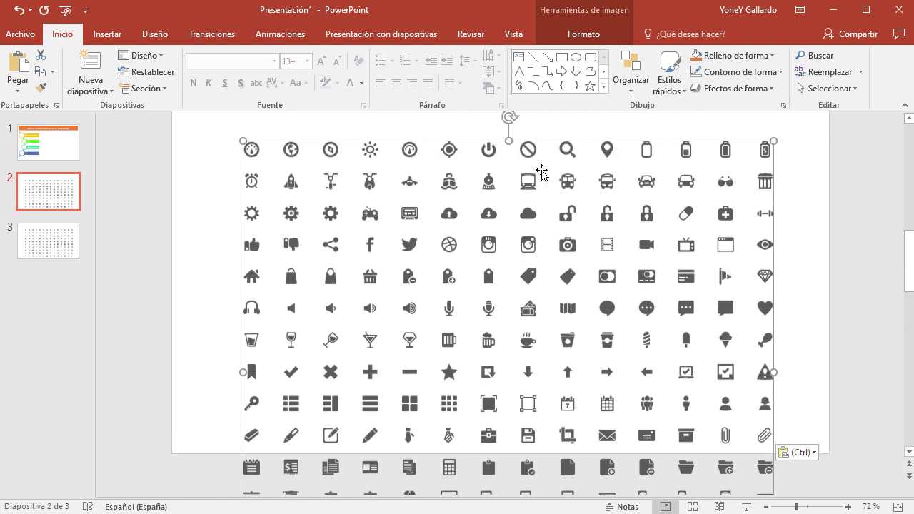
- Crop away the left part of the icon sheet
left_click(584, 34)
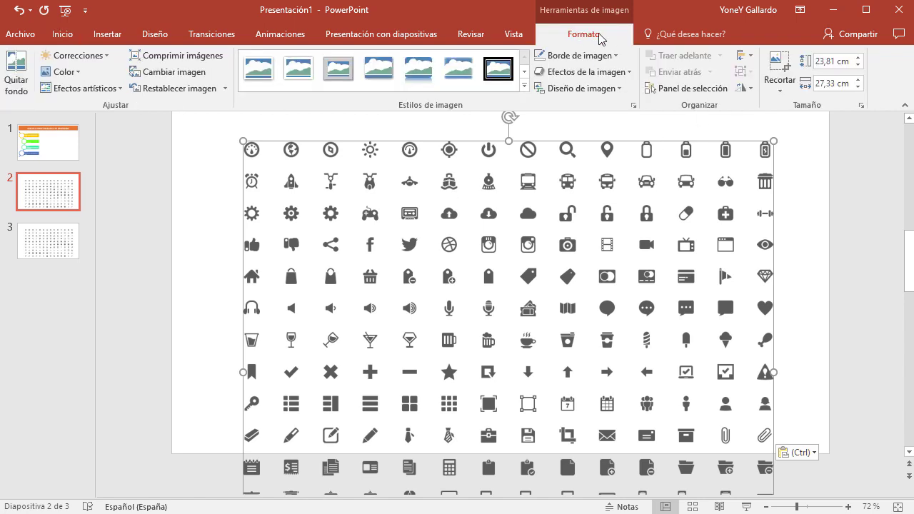
left_click(776, 66)
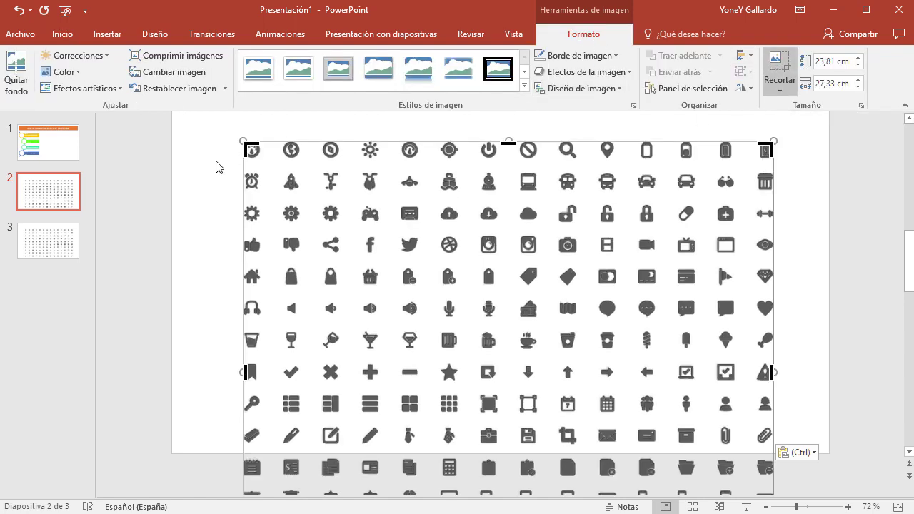
left_click_drag(329, 138, 591, 134)
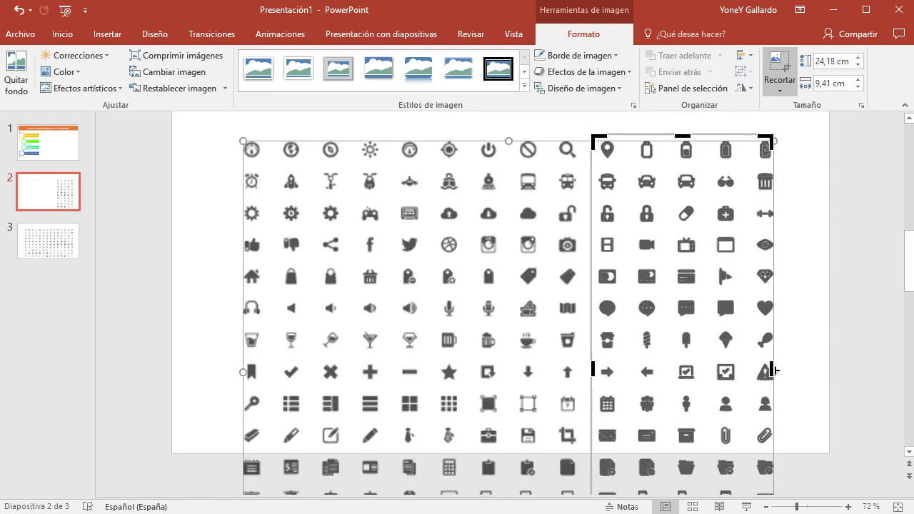
scroll(835, 403, "down", 2)
scroll(835, 403, "down", 1)
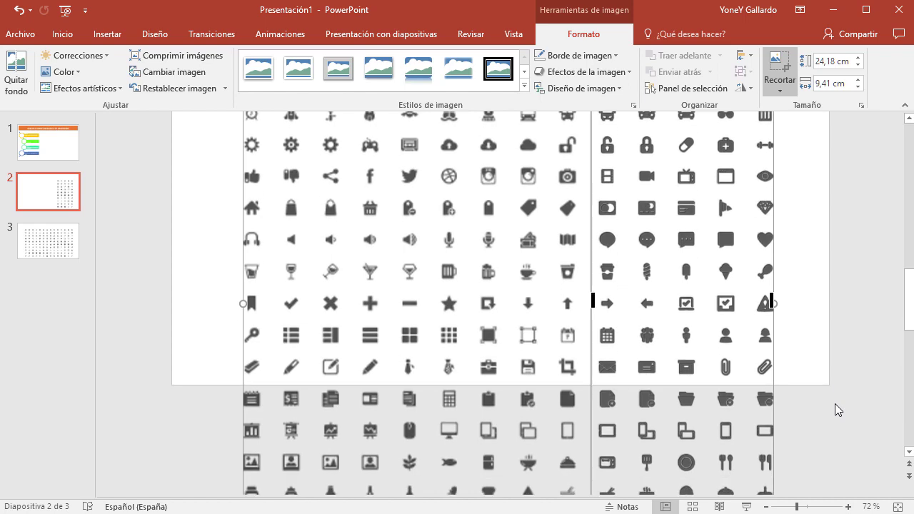
scroll(835, 403, "down", 1)
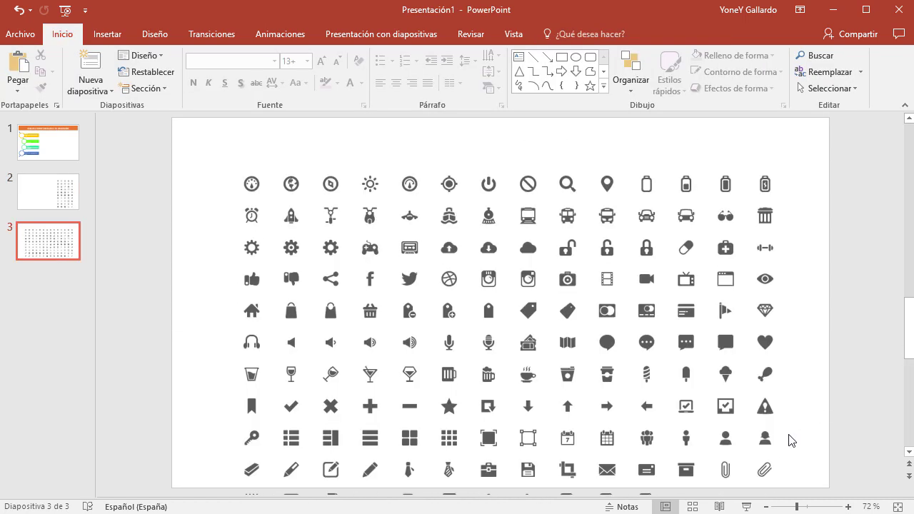
scroll(788, 434, "up", 1)
scroll(788, 434, "down", 1)
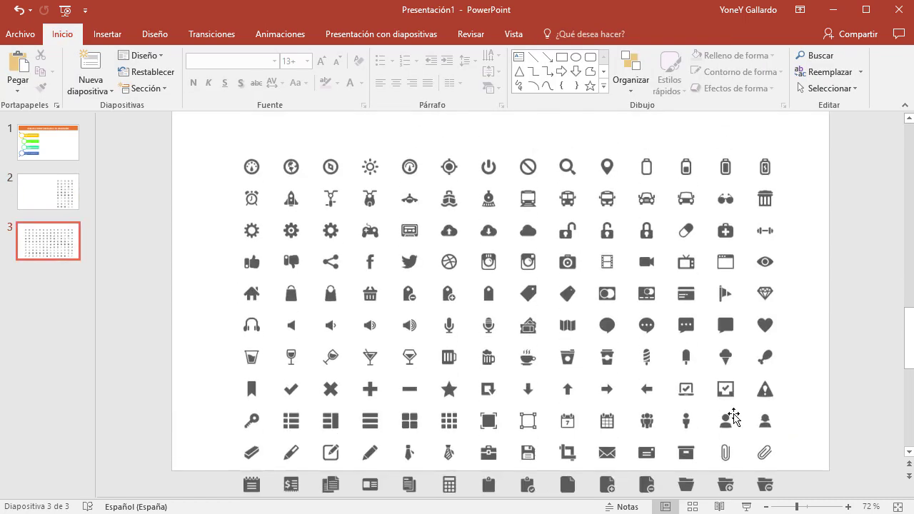
- On slide 2, crop the picture's right side to leave a single icon column
left_click(75, 202)
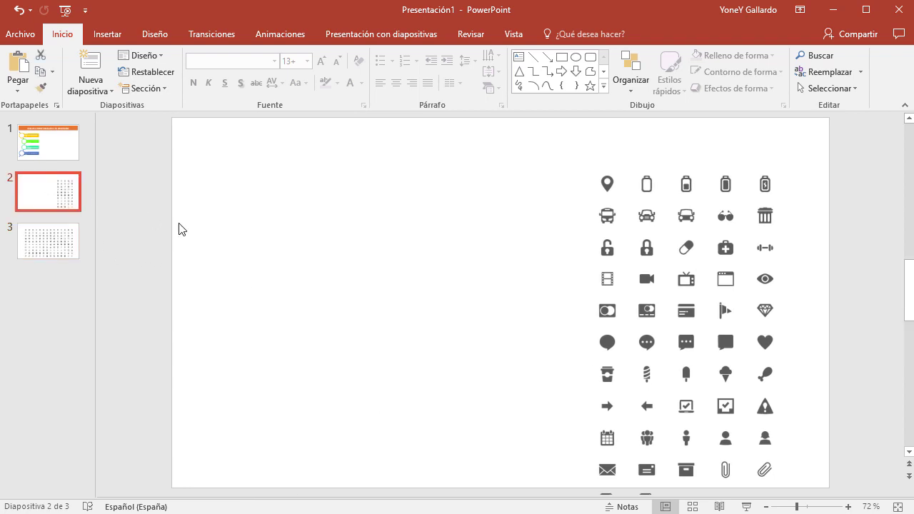
left_click(684, 281)
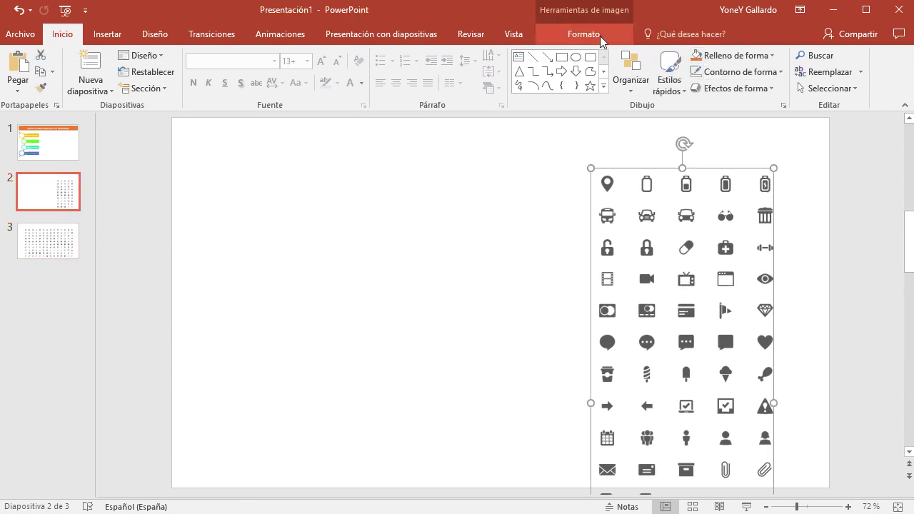
left_click(602, 36)
left_click(779, 64)
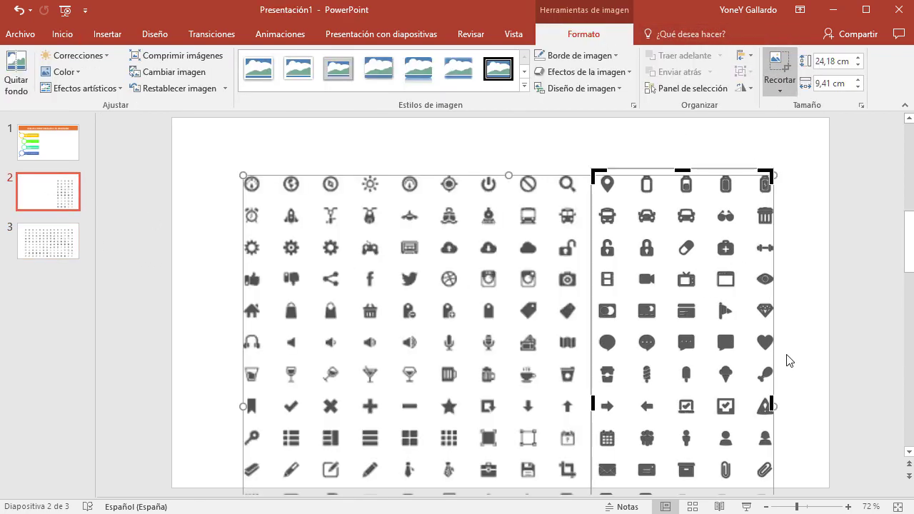
left_click_drag(770, 404, 623, 393)
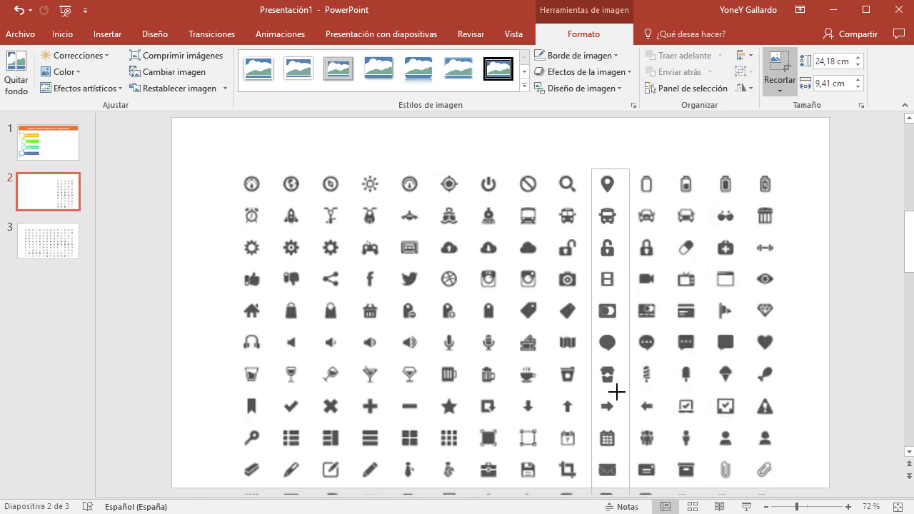
- Crop the bottom so the column keeps six icons, starting with the location pin
scroll(884, 434, "down", 1)
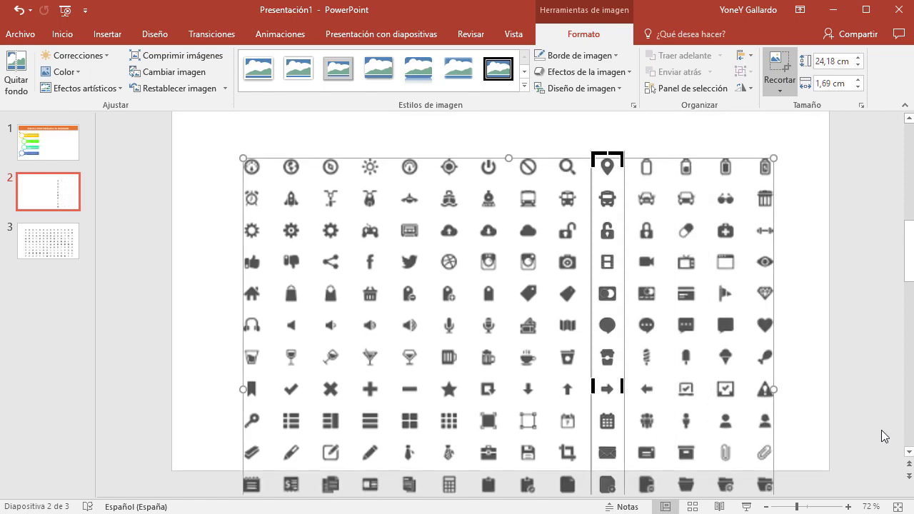
left_click_drag(911, 255, 910, 262)
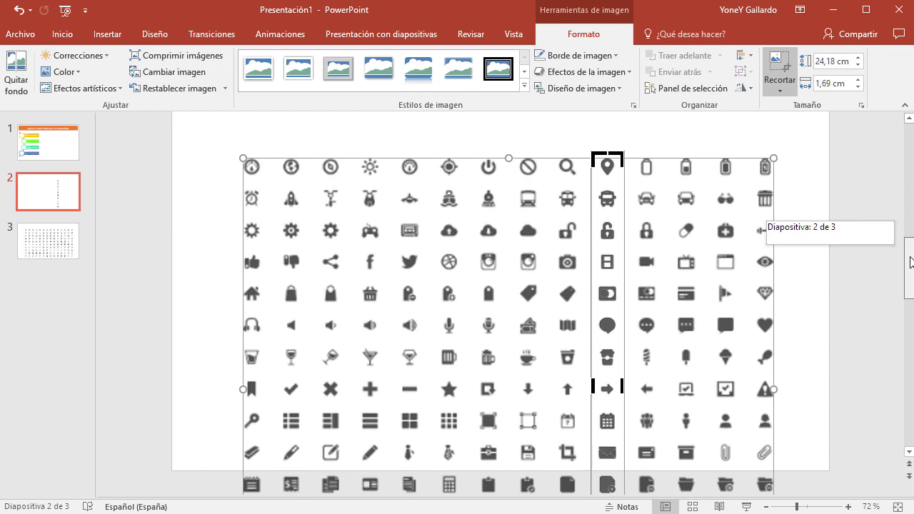
scroll(835, 359, "down", 1)
scroll(835, 359, "down", 1)
scroll(834, 360, "down", 1)
scroll(834, 359, "down", 1)
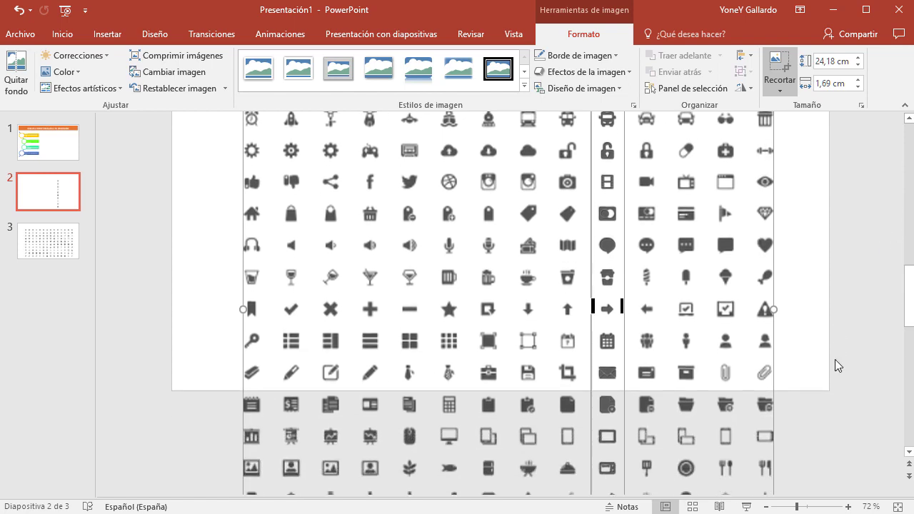
scroll(835, 359, "down", 1)
scroll(834, 359, "down", 1)
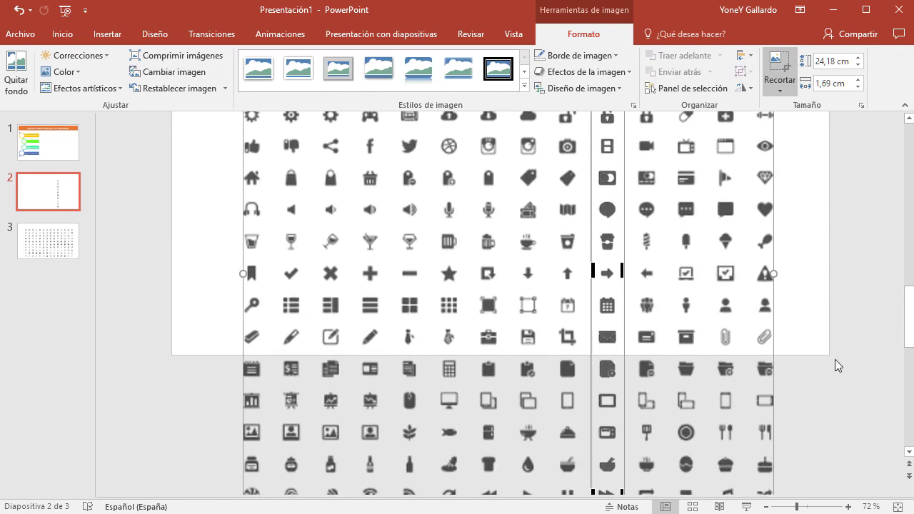
scroll(834, 359, "down", 1)
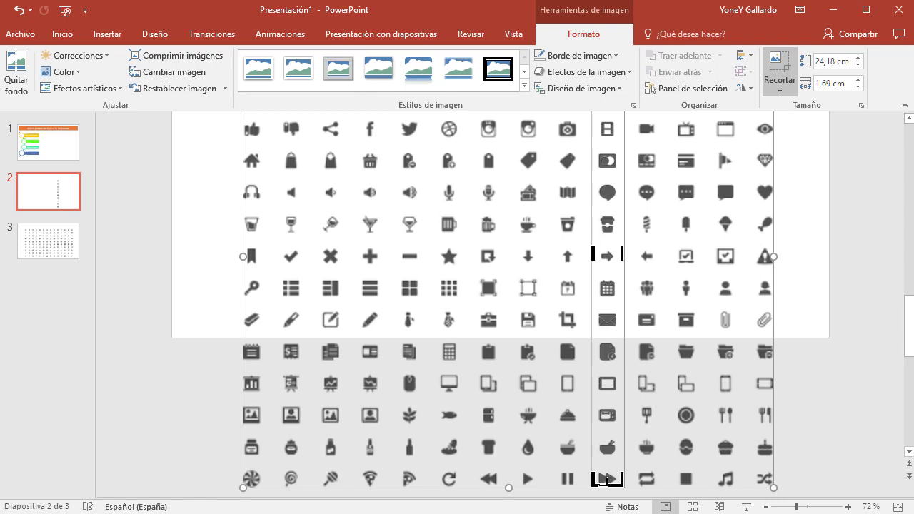
left_click_drag(604, 480, 605, 192)
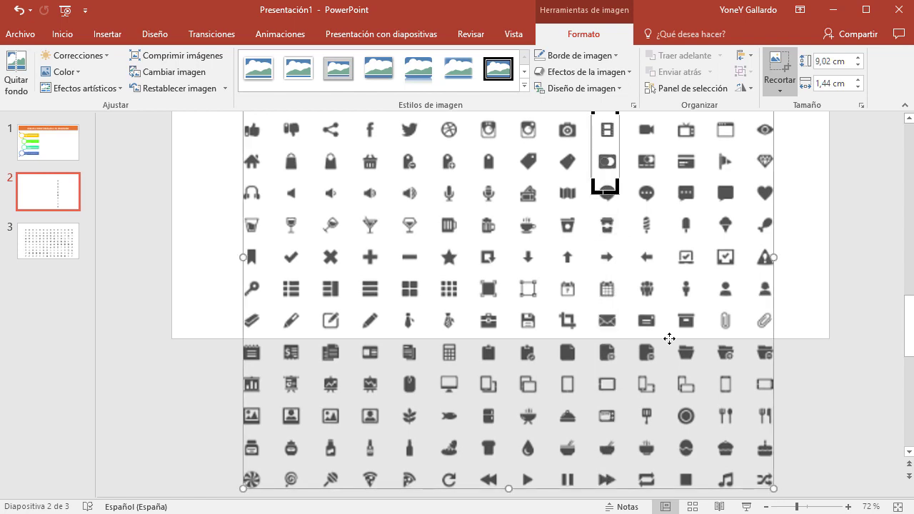
scroll(669, 339, "up", 1)
scroll(669, 338, "up", 1)
scroll(669, 339, "up", 1)
scroll(669, 339, "up", 2)
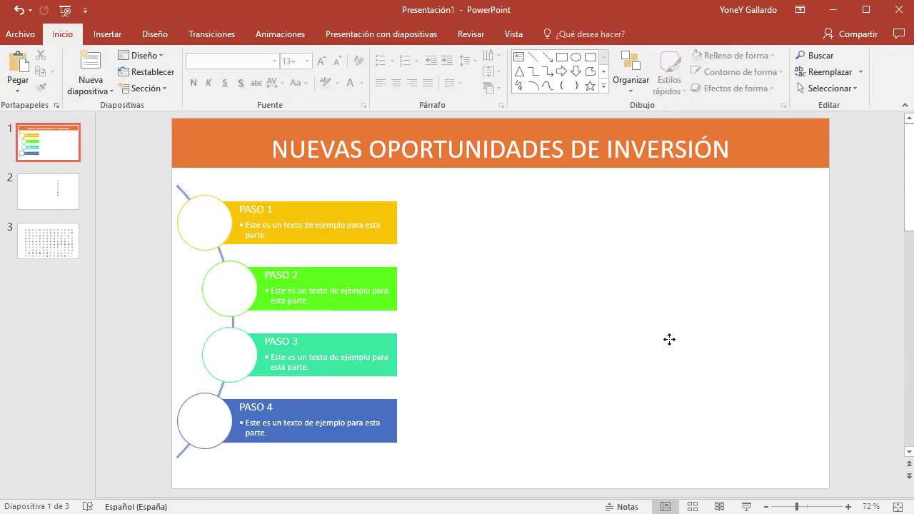
scroll(669, 339, "down", 2)
left_click(617, 266)
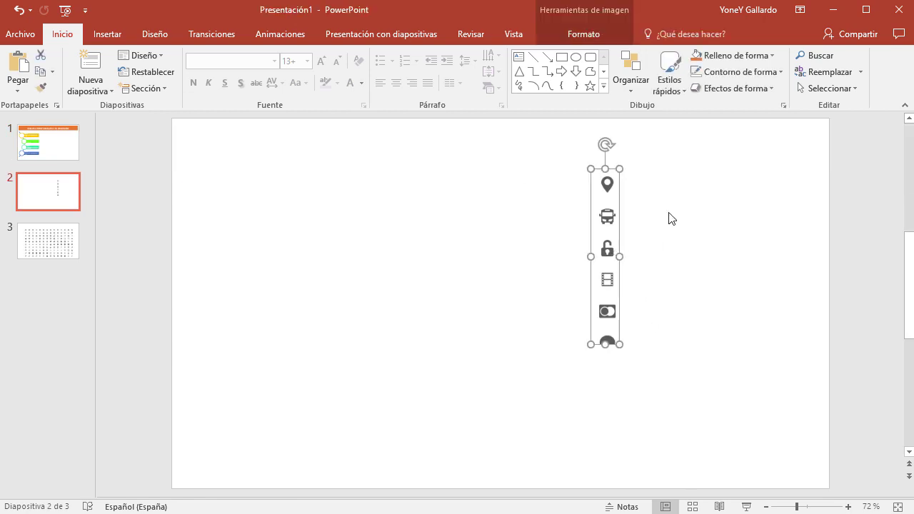
- Crop the icon column down to just the map-pin icon
left_click(584, 34)
left_click(778, 66)
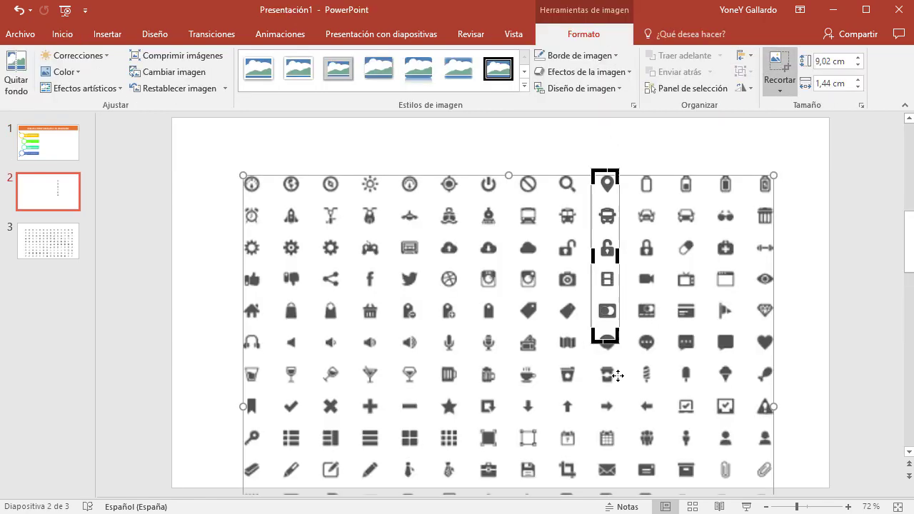
left_click_drag(603, 336, 621, 202)
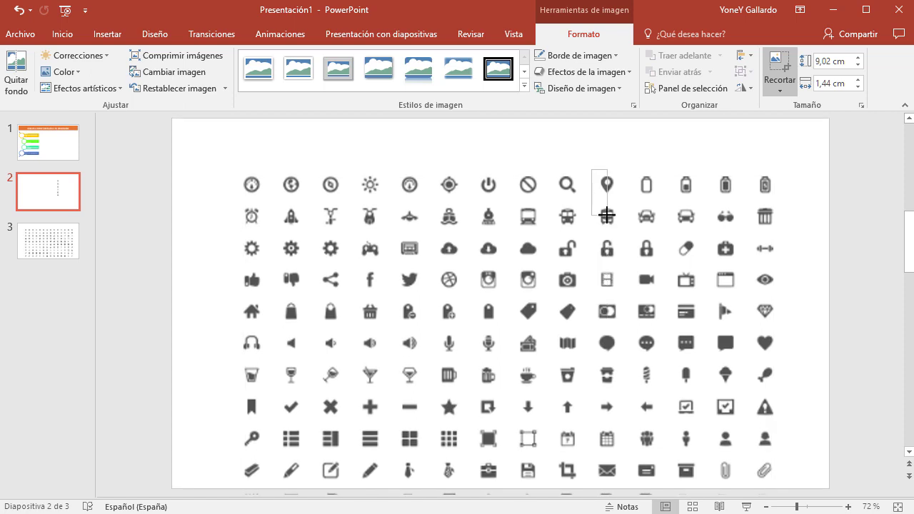
left_click(818, 240)
left_click(614, 182)
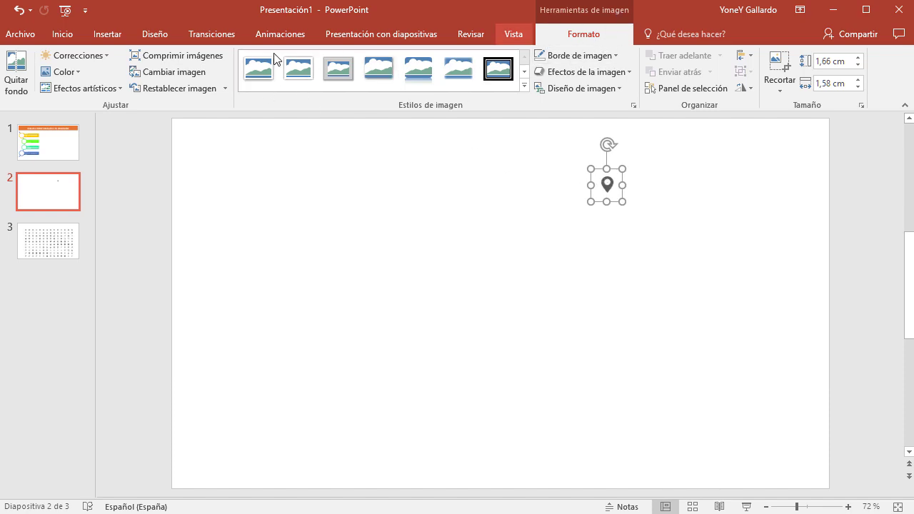
- Compress the picture, discarding cropped areas, and move the pin to the slide centre
left_click(209, 57)
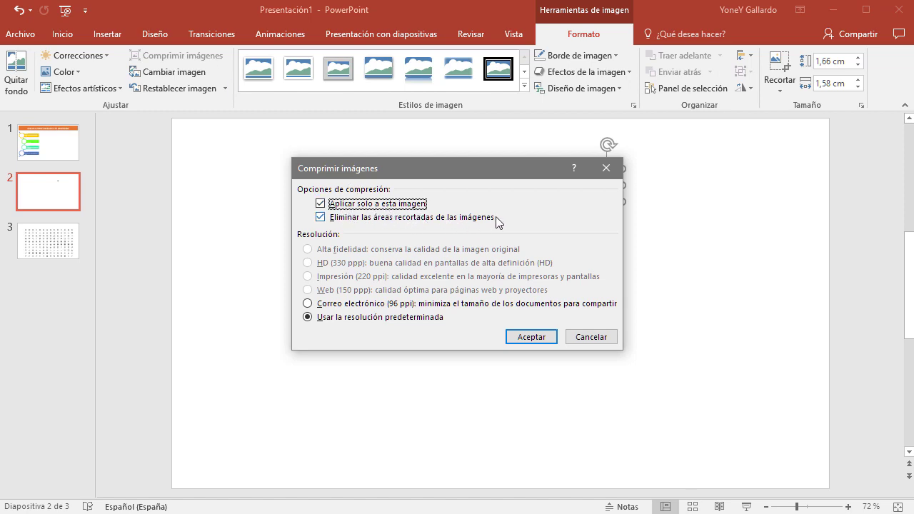
left_click(531, 337)
left_click_drag(608, 185, 468, 245)
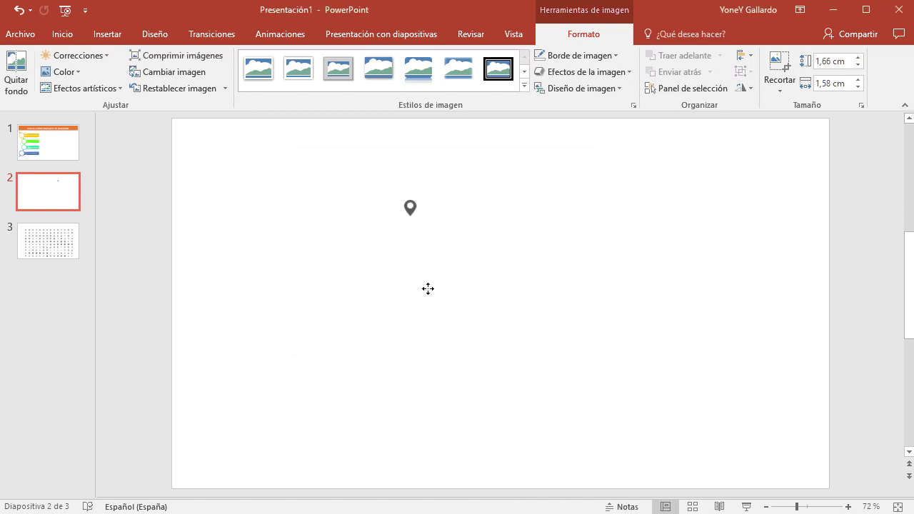
left_click(774, 62)
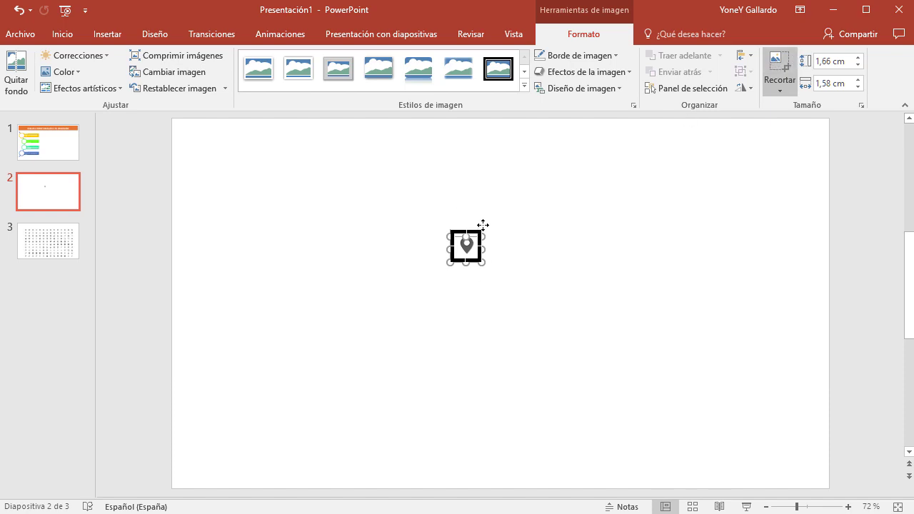
- Leave cropping and cut the map-pin icon from slide 2
left_click(645, 341)
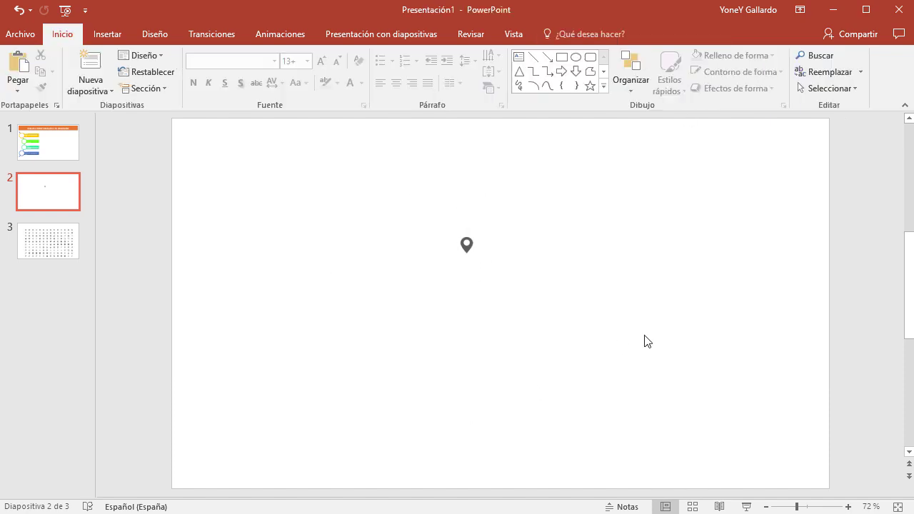
left_click(465, 245)
scroll(514, 291, "up", 1)
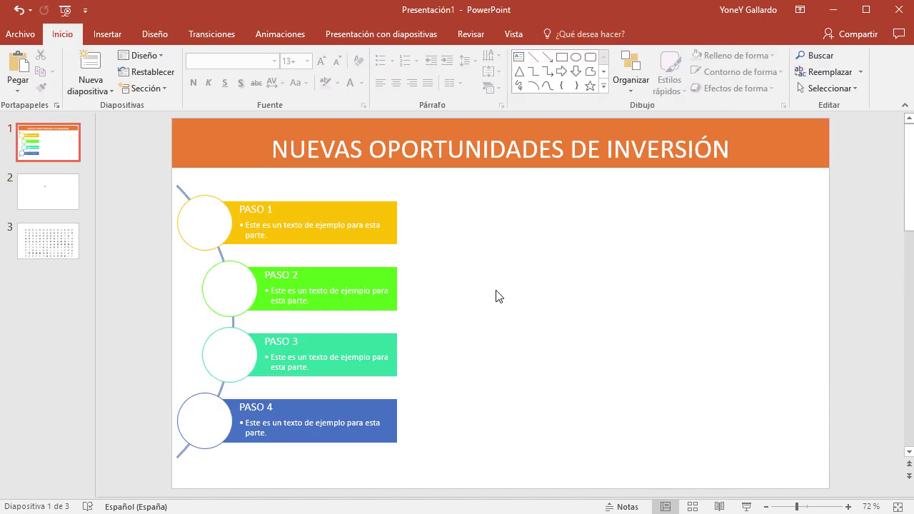
scroll(495, 296, "down", 1)
mouse_move(465, 245)
left_mouse_down()
mouse_move(148, 191)
mouse_move(438, 289)
left_mouse_up()
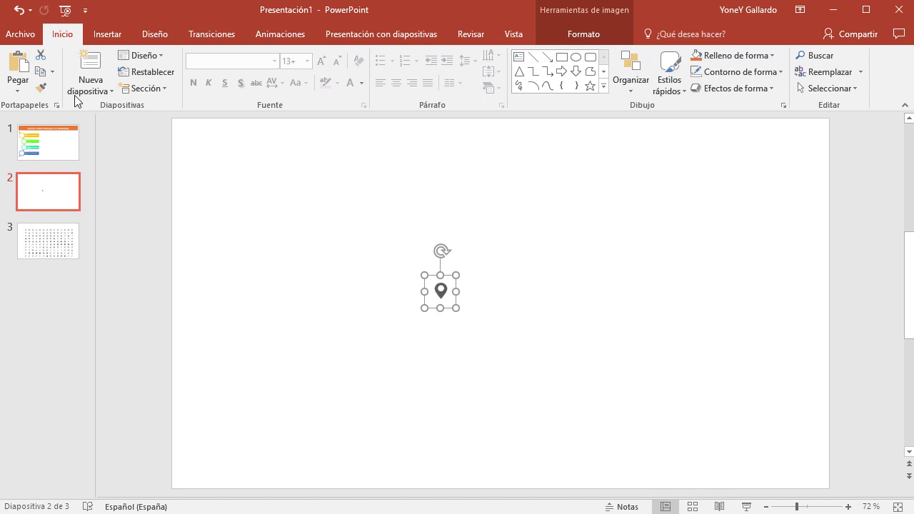
left_click(43, 56)
- Paste the map-pin icon onto slide 1, just right of the PASO 2 step
scroll(370, 317, "up", 1)
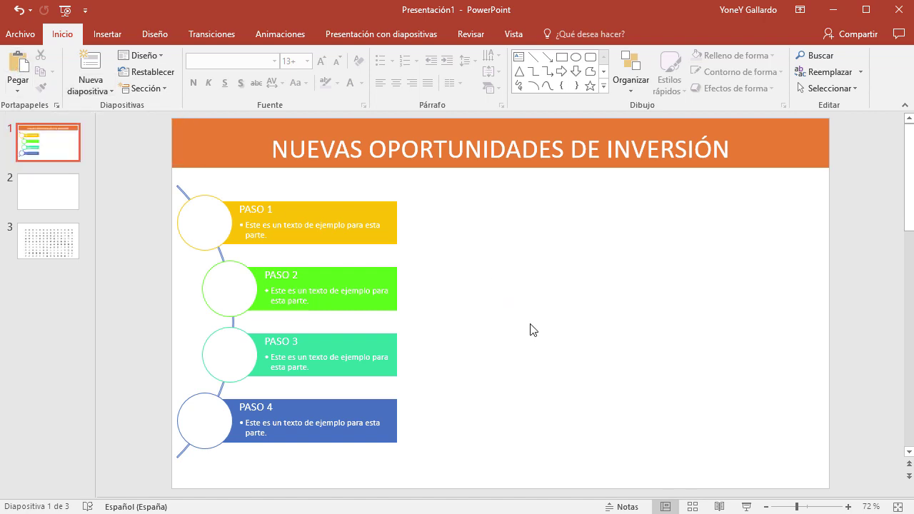
key("ctrl+v")
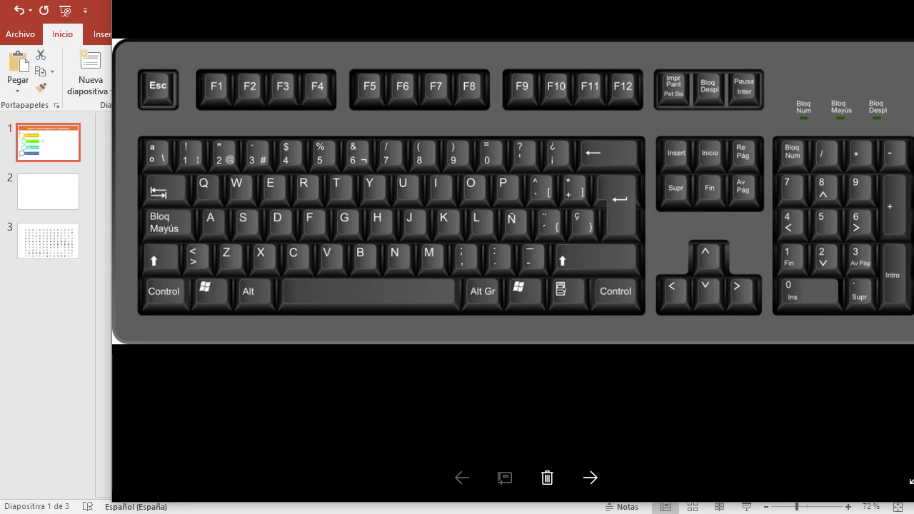
key("ctrl+v")
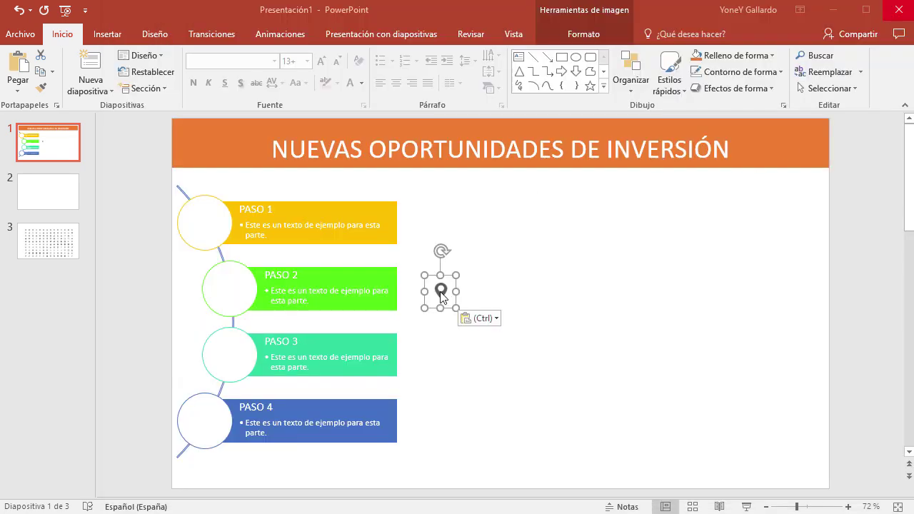
- Place the pin inside the PASO 1 circle, enlarged to about 3.39 × 3.24 cm
double_click(441, 293)
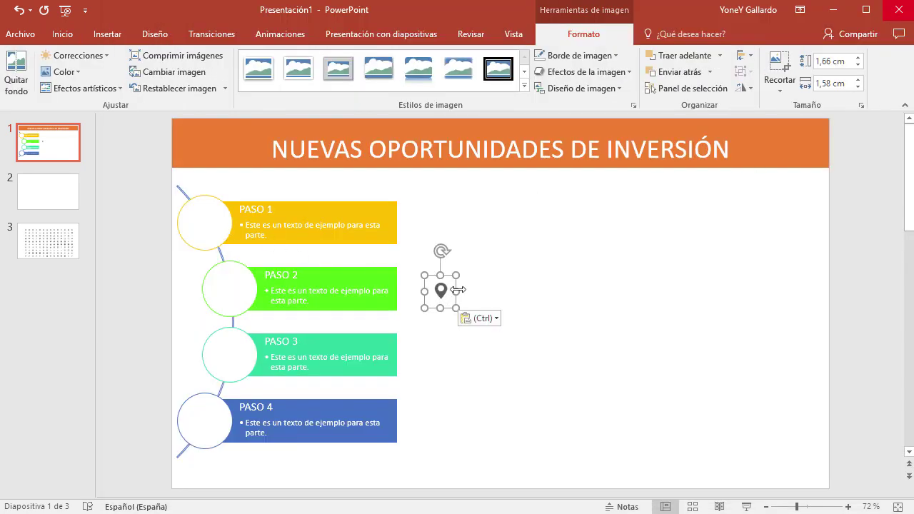
left_click_drag(433, 276, 197, 209)
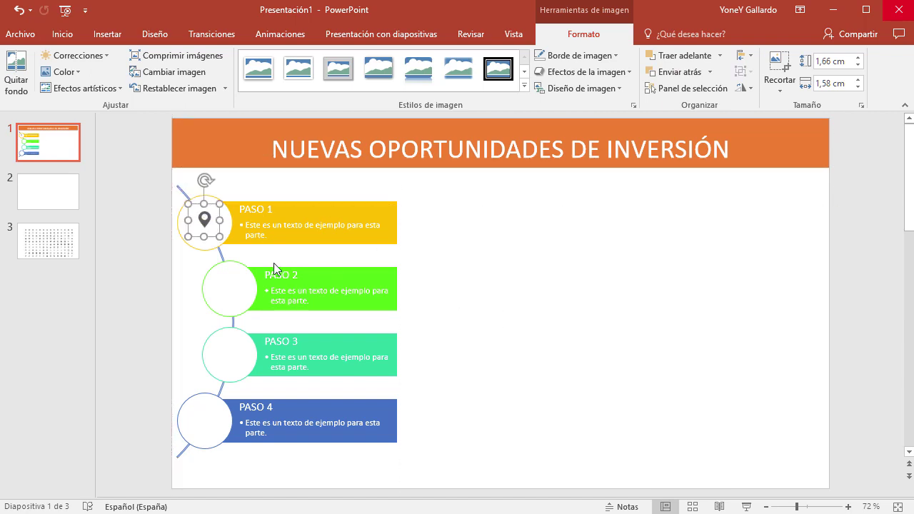
scroll(332, 353, "up", 5)
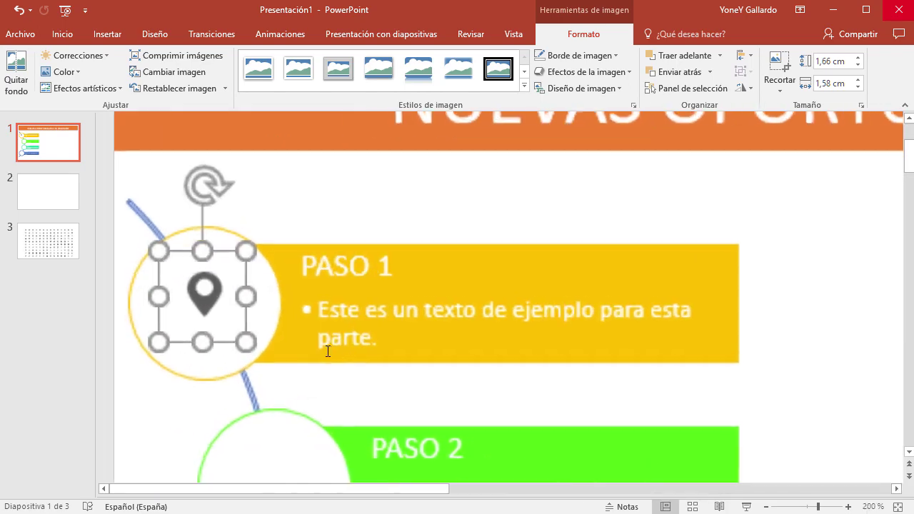
left_click_drag(245, 342, 332, 422)
left_click_drag(282, 339, 234, 312)
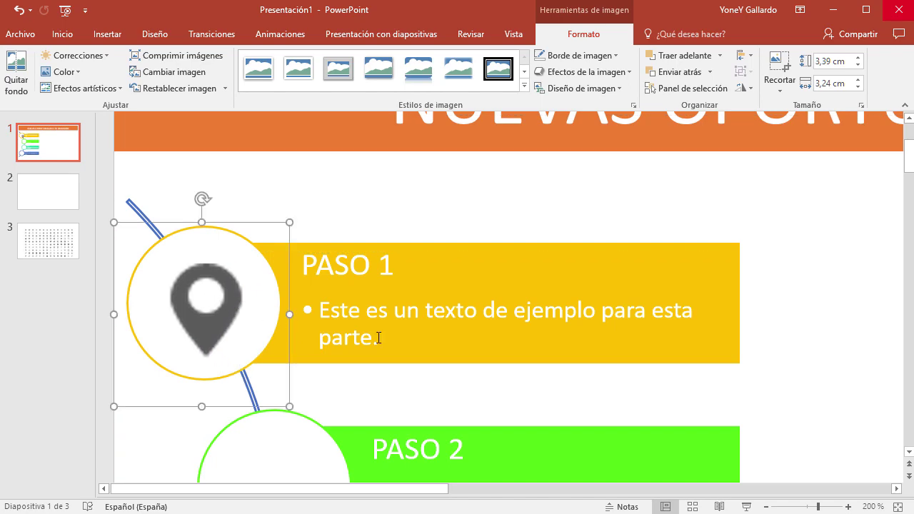
left_click(808, 333)
scroll(318, 334, "down", 3)
scroll(318, 334, "down", 2)
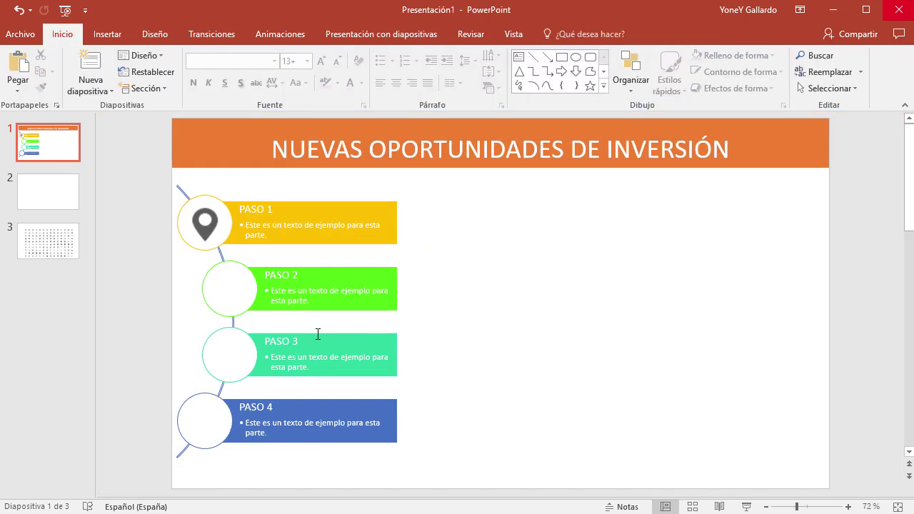
scroll(624, 333, "down", 5)
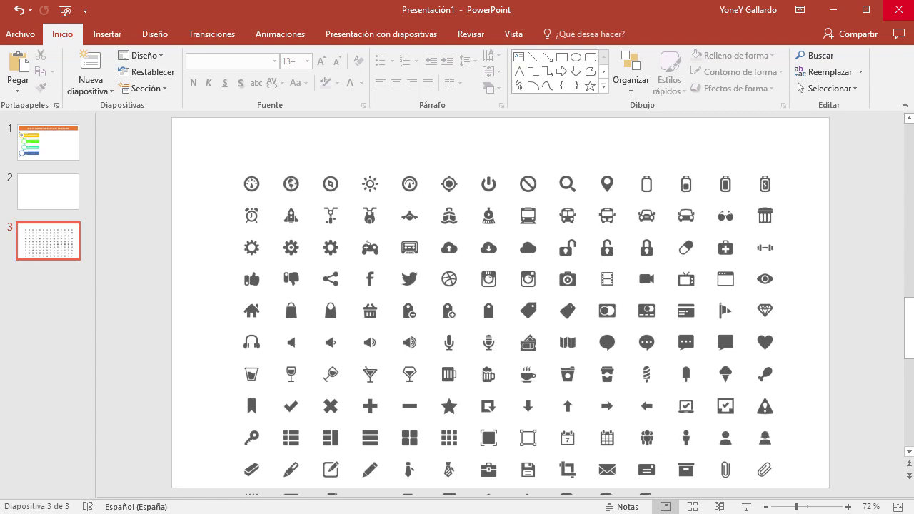
key("alt+Tab")
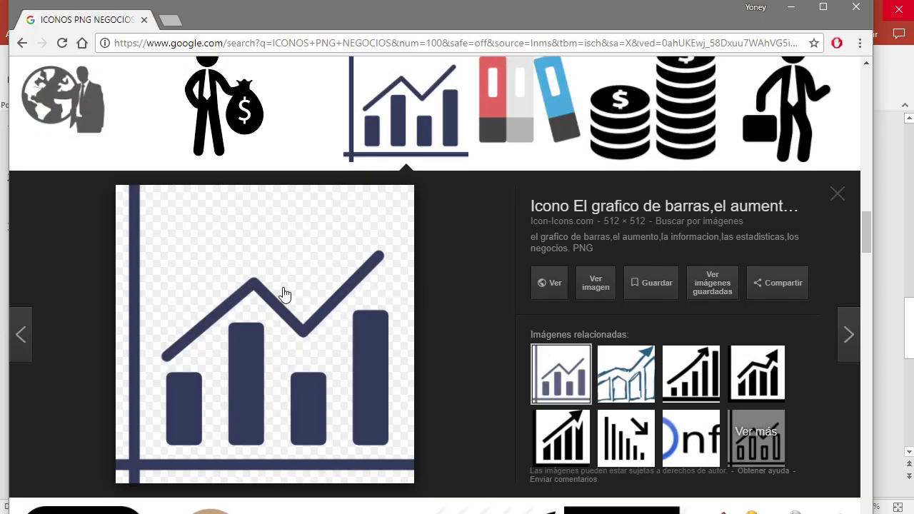
key("alt+Tab")
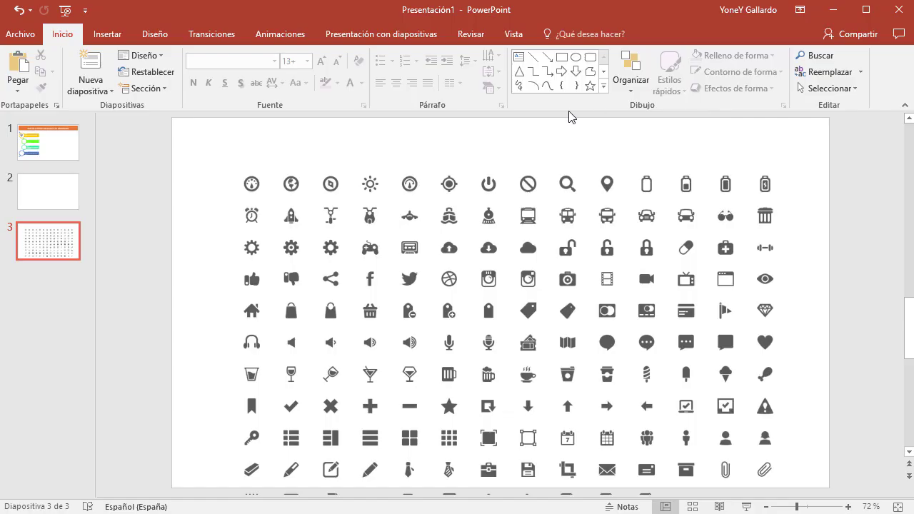
left_click(41, 190)
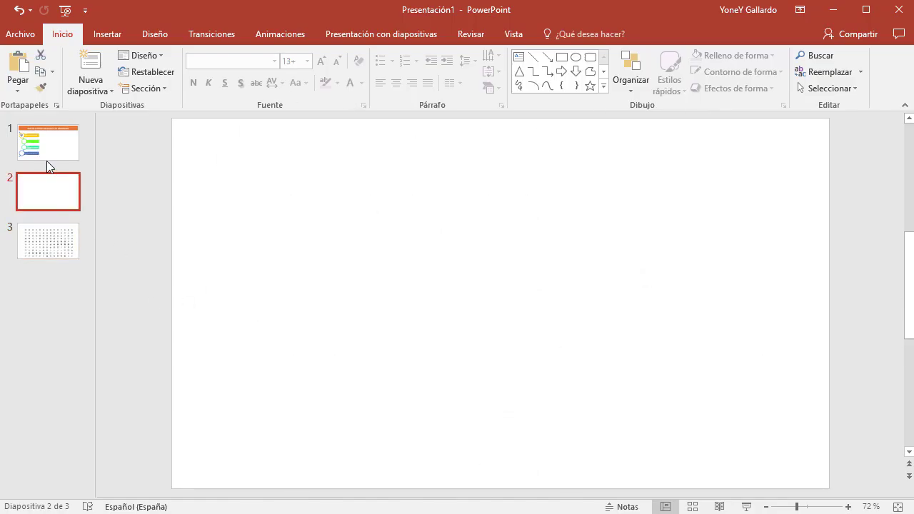
left_click(47, 162)
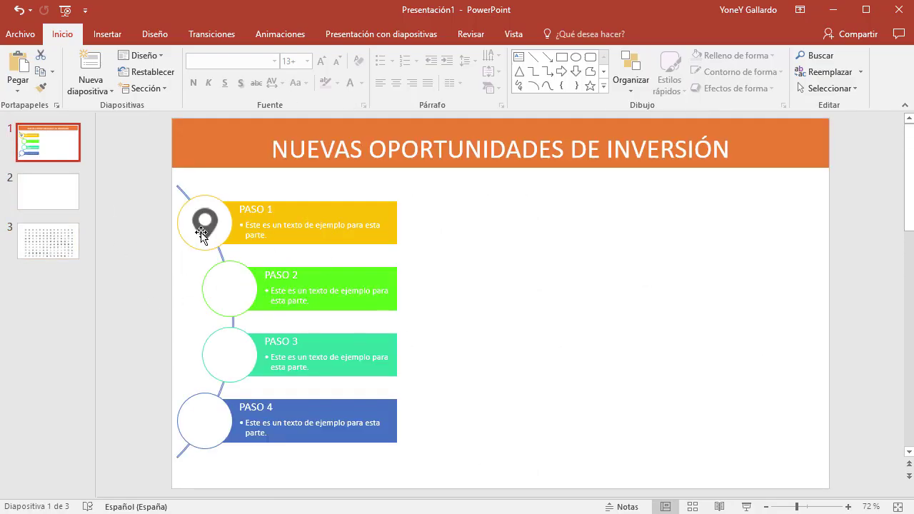
- Nudge the pin icon slightly left within the PASO 1 circle
left_click(201, 232)
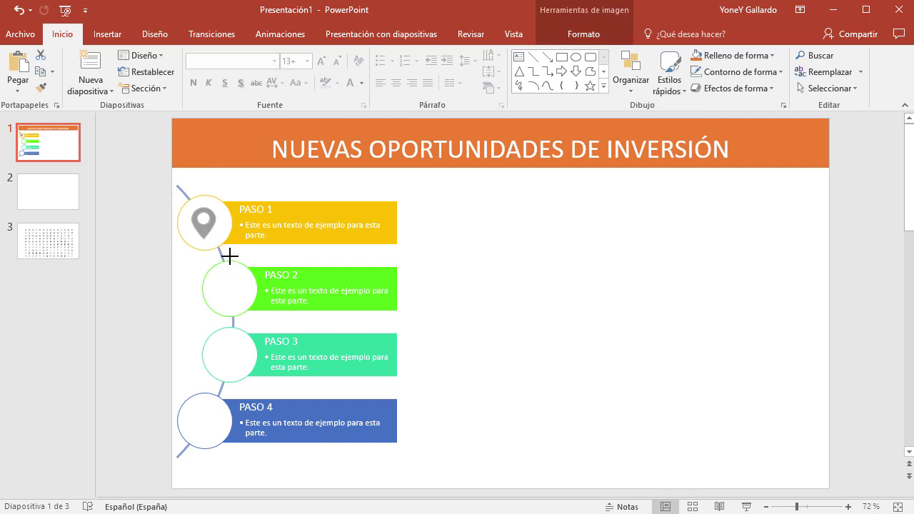
left_click(214, 247)
left_click_drag(203, 230, 207, 230)
key("Left")
key("Left")
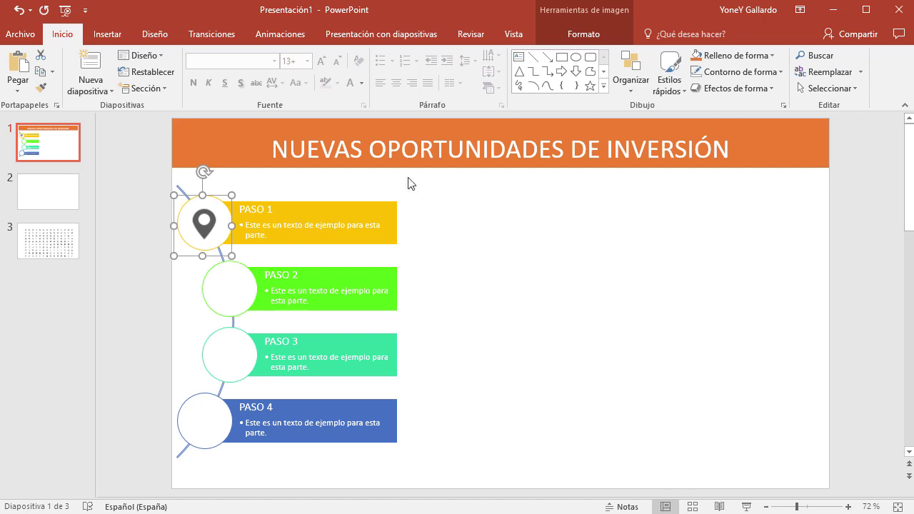
- Try a light orange recolour on the pin, undo it, then select slide 3's icon-grid picture
left_click(590, 32)
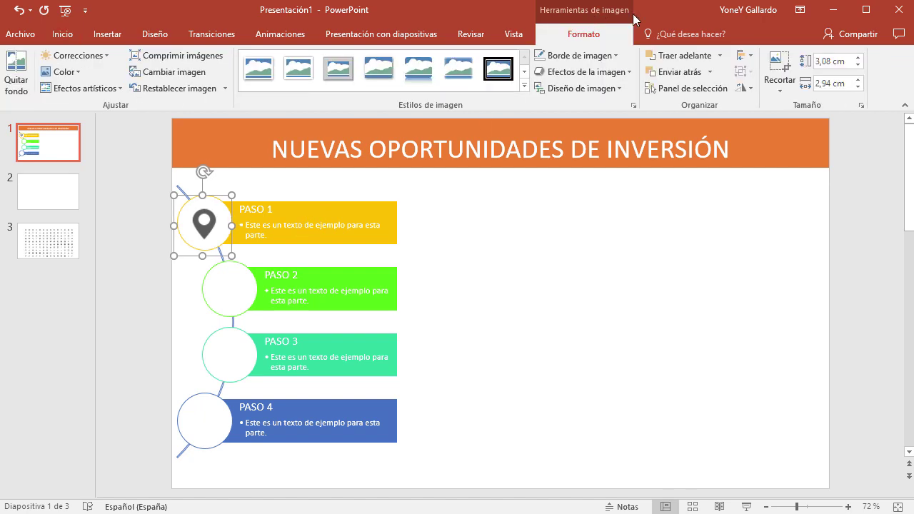
left_click(73, 74)
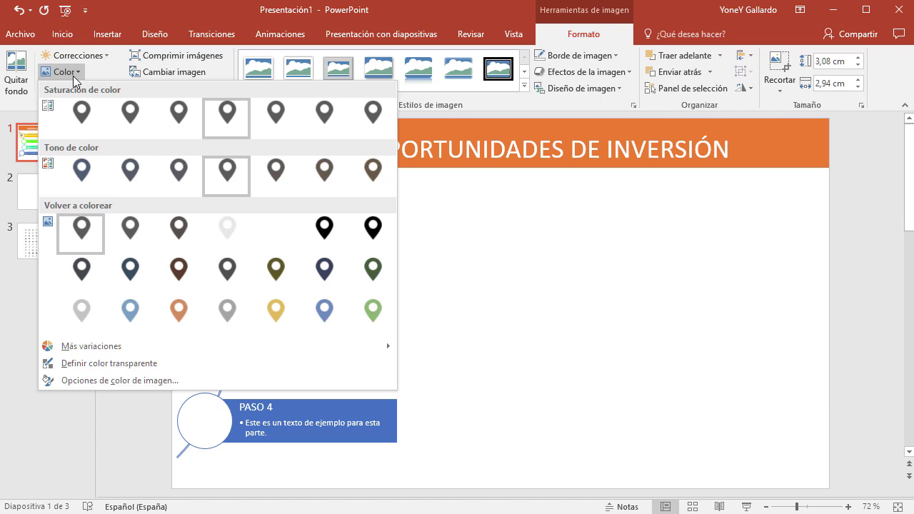
left_click(179, 310)
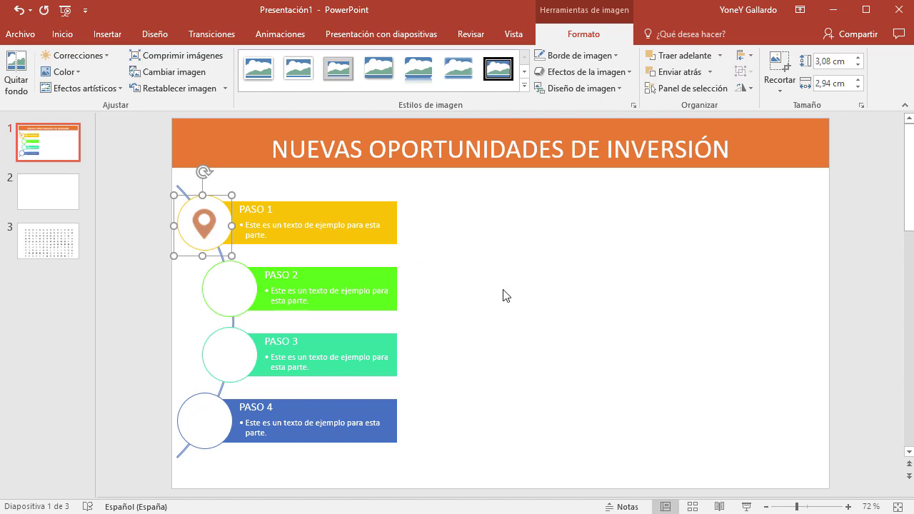
key("ctrl+z")
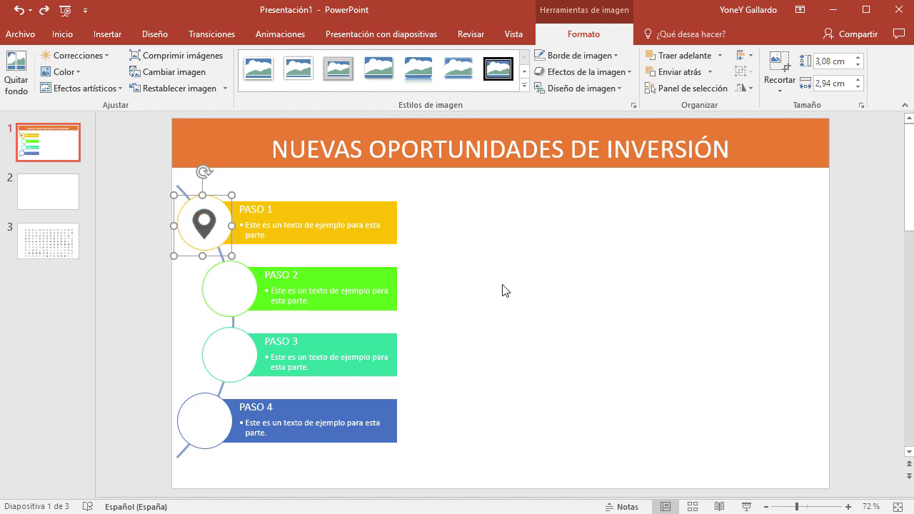
left_click(502, 290)
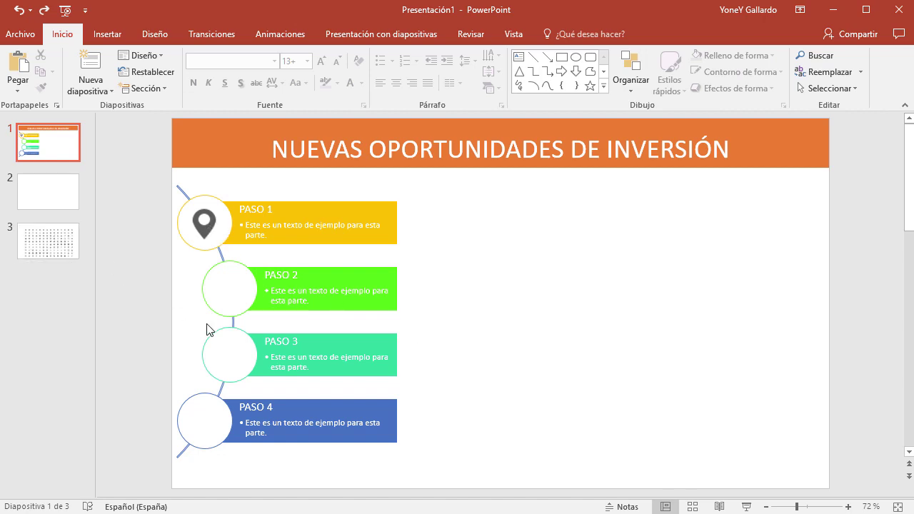
left_click(43, 247)
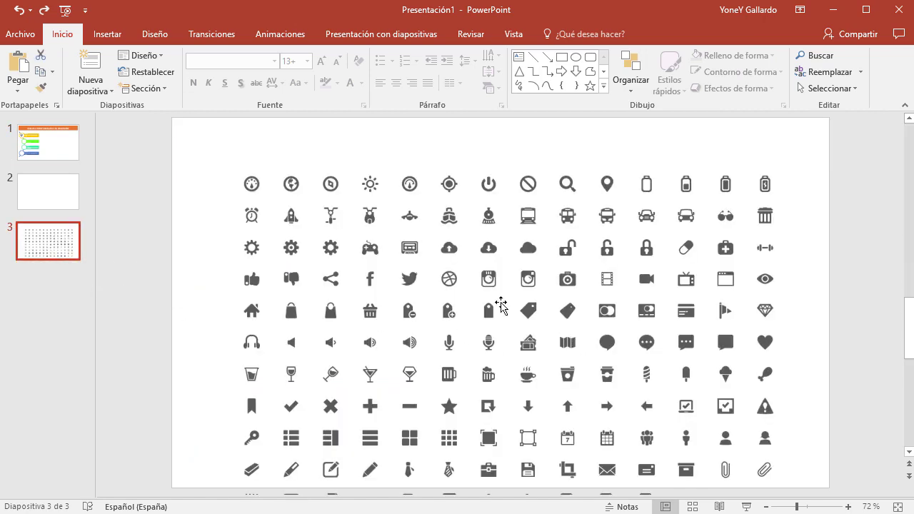
left_click(419, 259)
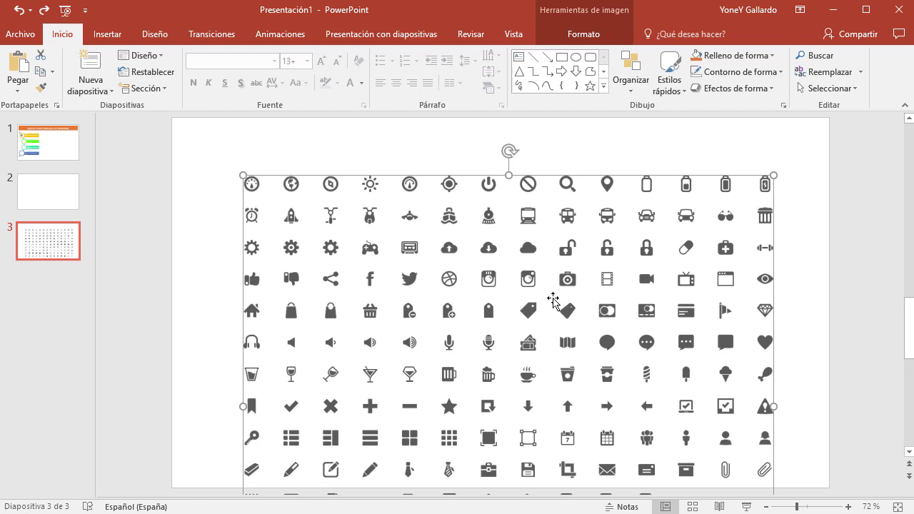
- Paste the icon grid onto slide 2 and crop it to the left icon column
left_click(32, 194)
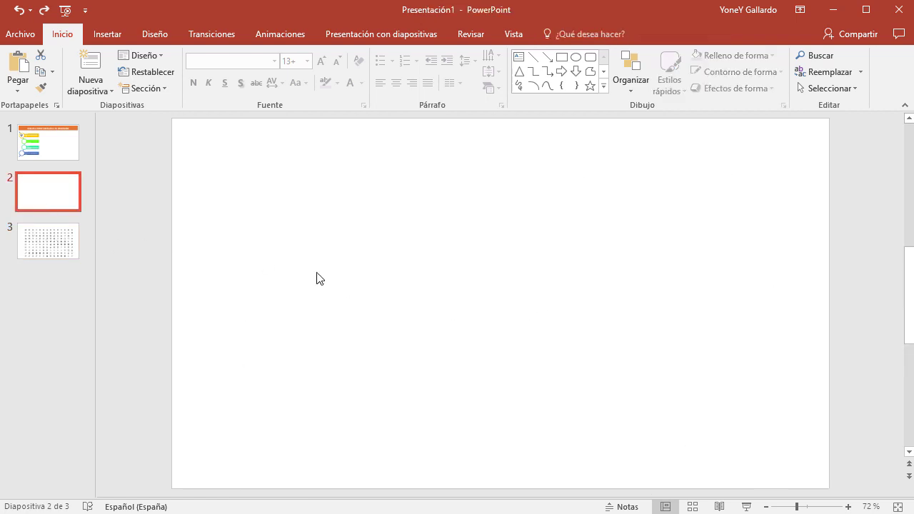
key("ctrl+v")
scroll(567, 327, "down", 1)
scroll(557, 307, "up", 3)
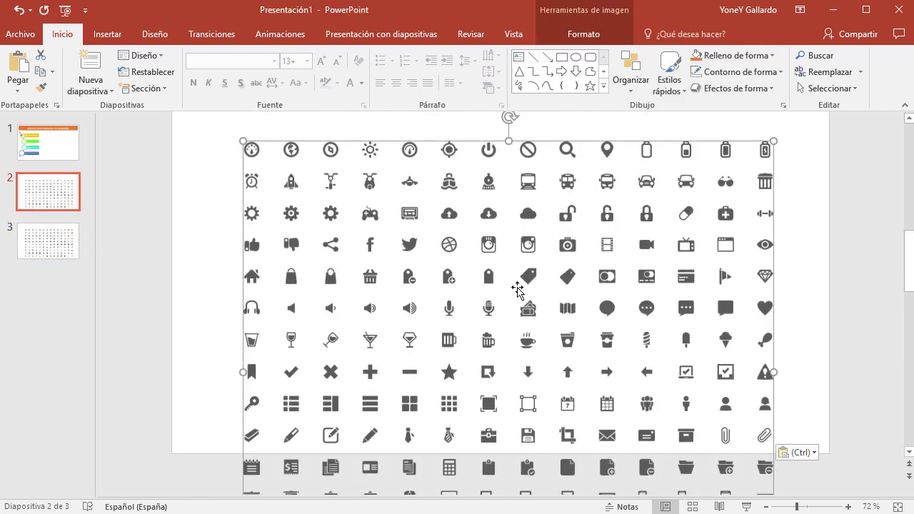
left_click(596, 42)
left_click(779, 64)
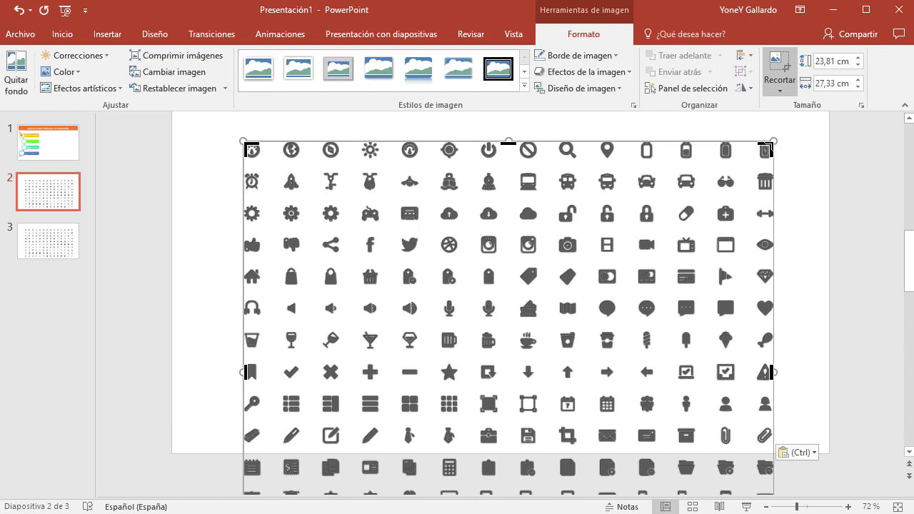
mouse_move(767, 147)
left_mouse_down()
mouse_move(270, 270)
mouse_move(263, 384)
mouse_move(263, 354)
left_mouse_up()
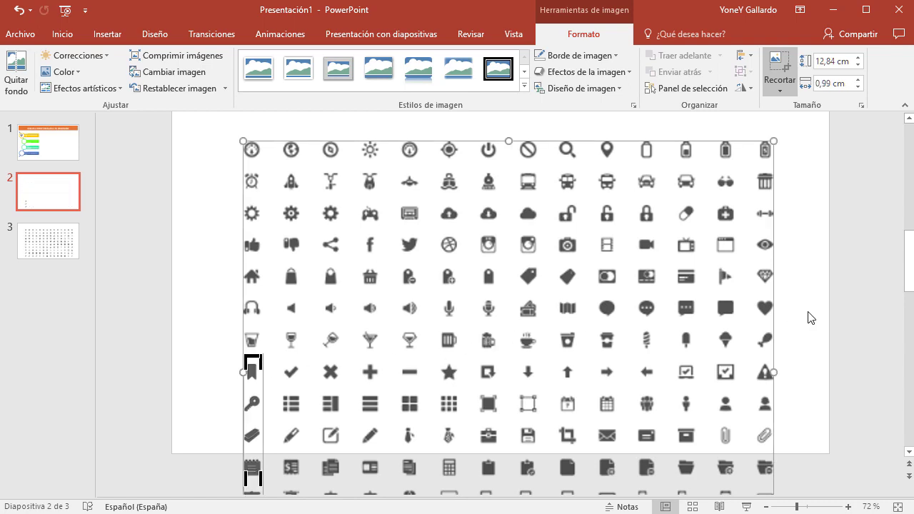
left_click(859, 331)
left_click_drag(242, 412, 490, 206)
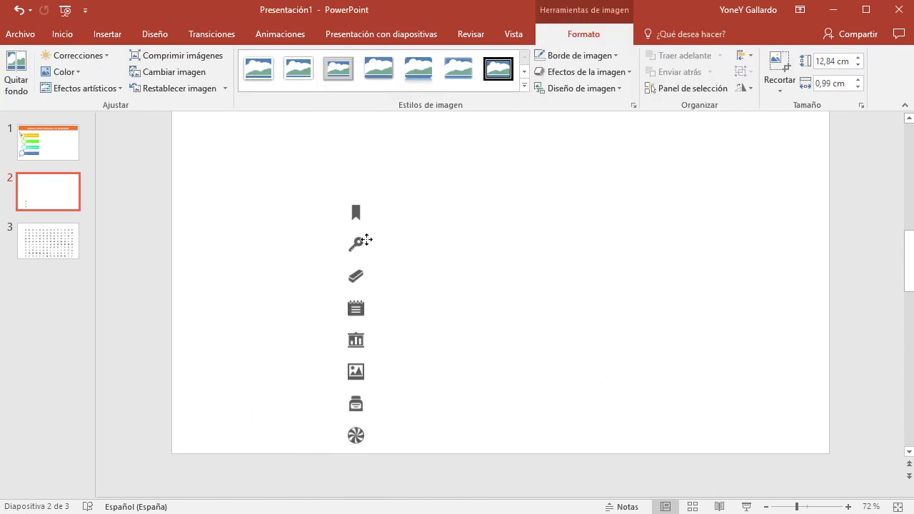
- Crop further to only the bookmark icon, compress it discarding cropped areas, and cut it
left_click(780, 72)
left_click_drag(406, 412, 406, 207)
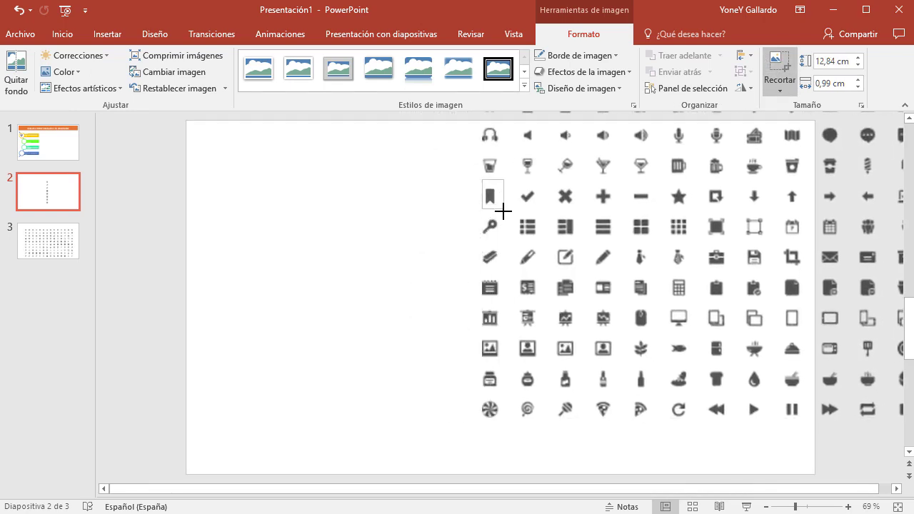
left_click_drag(504, 205, 499, 211)
left_click(259, 259)
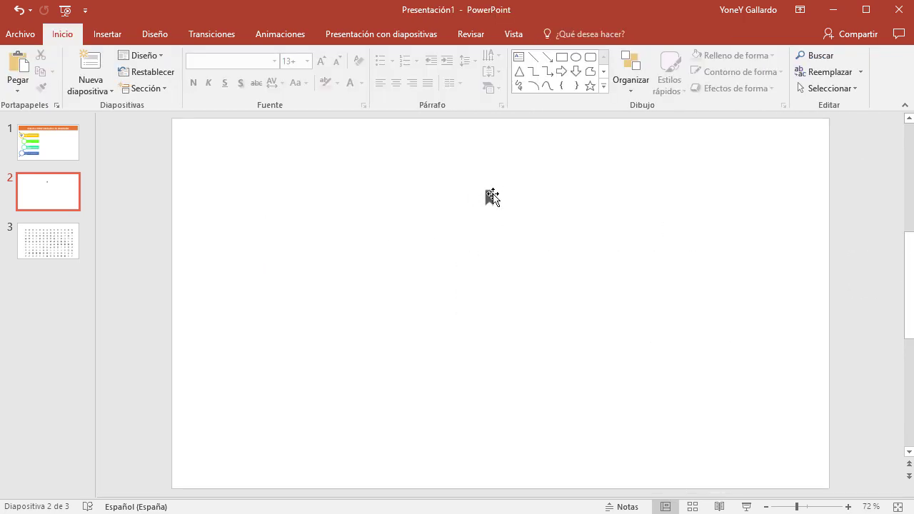
left_click(490, 196)
left_click(167, 59)
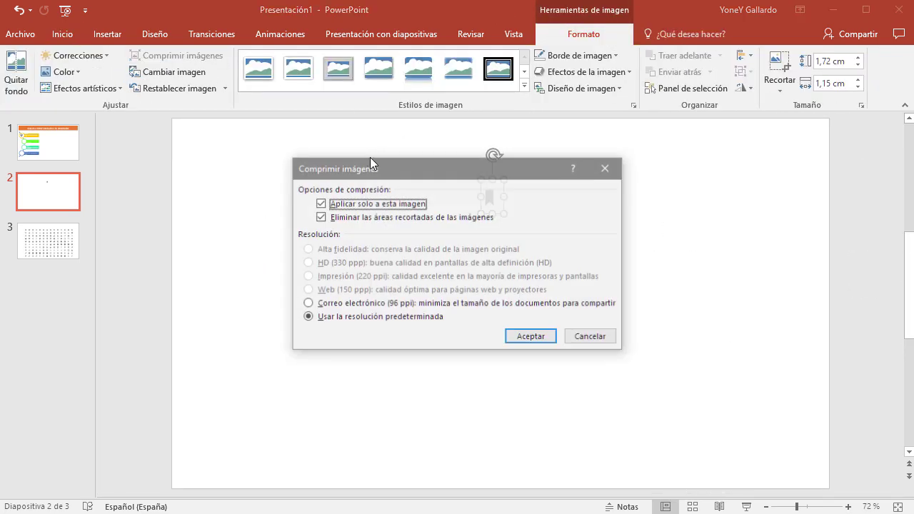
left_click(531, 340)
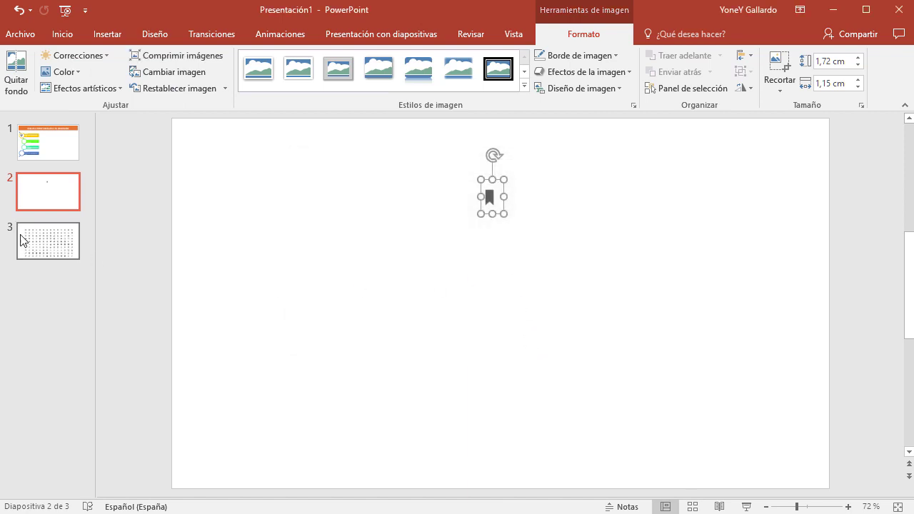
key("ctrl+x")
- Paste the bookmark onto slide 1 inside the PASO 2 circle, then return to slide 3
left_click(69, 157)
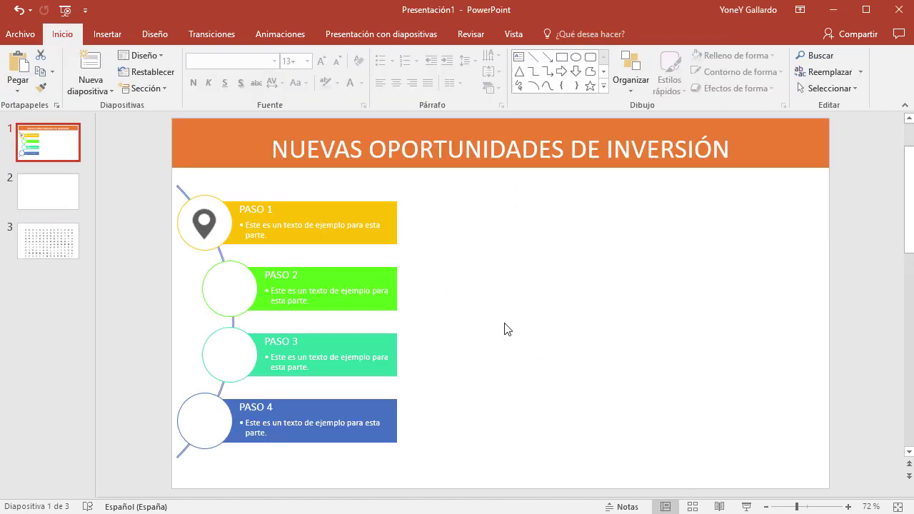
key("ctrl+v")
mouse_move(494, 212)
left_mouse_down()
mouse_move(230, 306)
mouse_move(267, 330)
mouse_move(233, 288)
left_mouse_up()
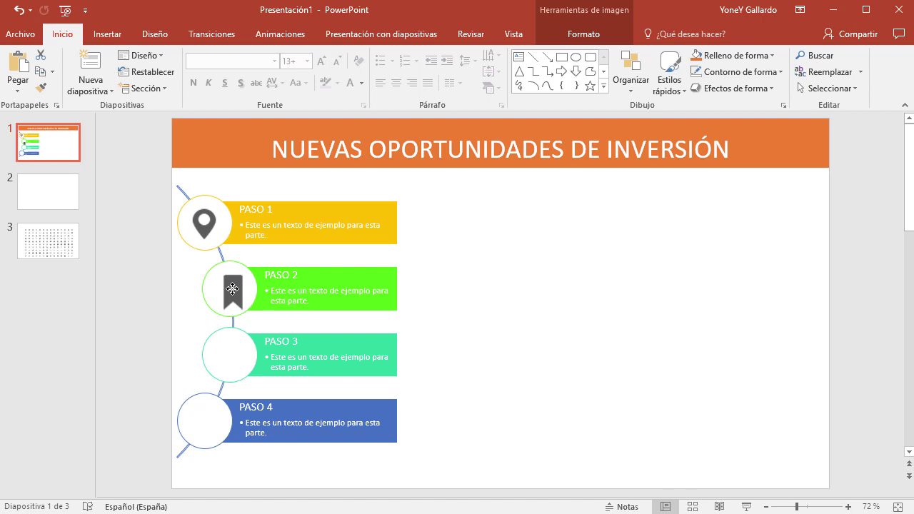
left_click(48, 247)
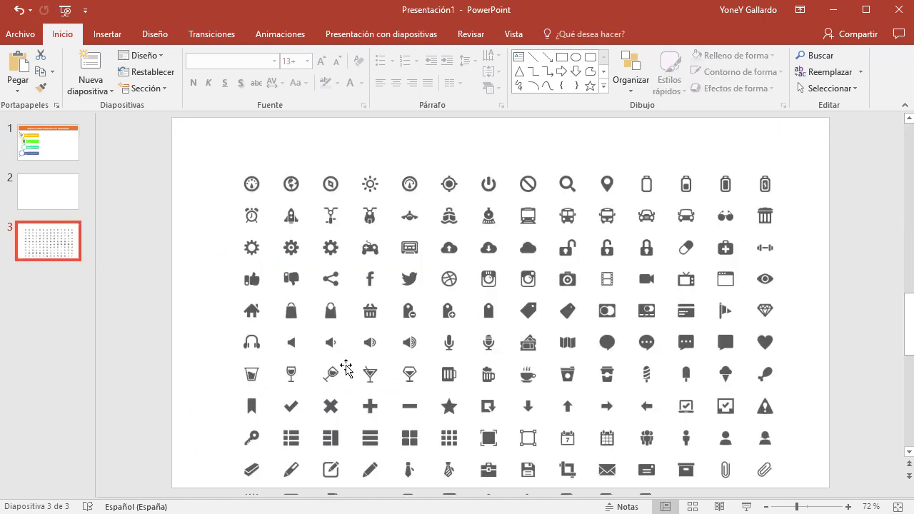
- Crop the icon grid on slide 3 to its second icon column and centre it
left_click(382, 309)
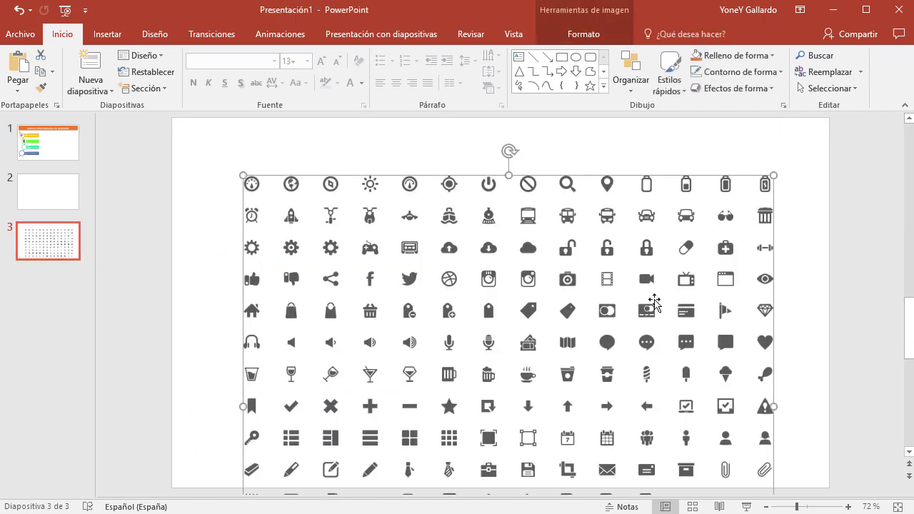
left_click(579, 39)
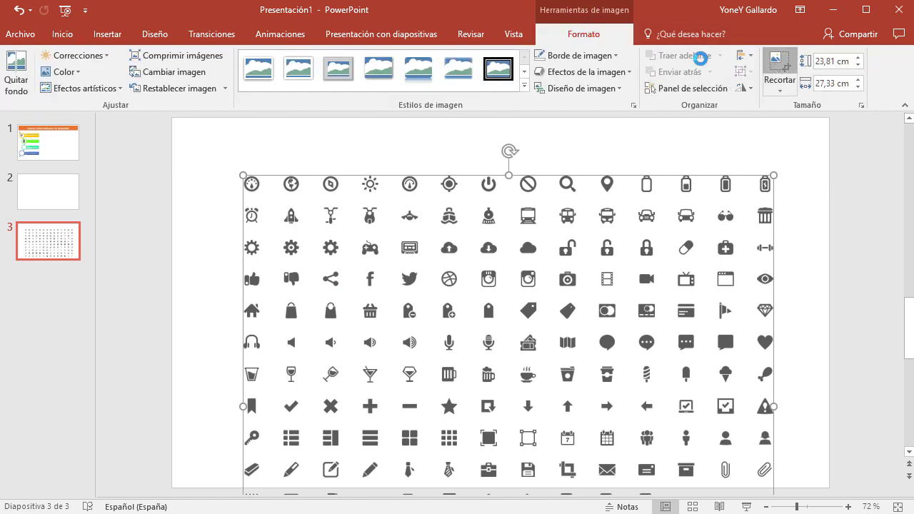
left_click(779, 63)
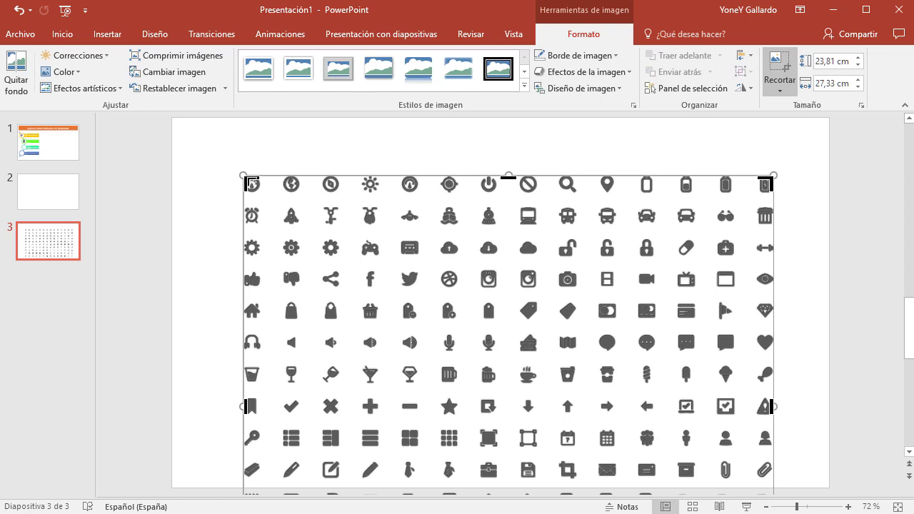
left_click_drag(251, 183, 275, 202)
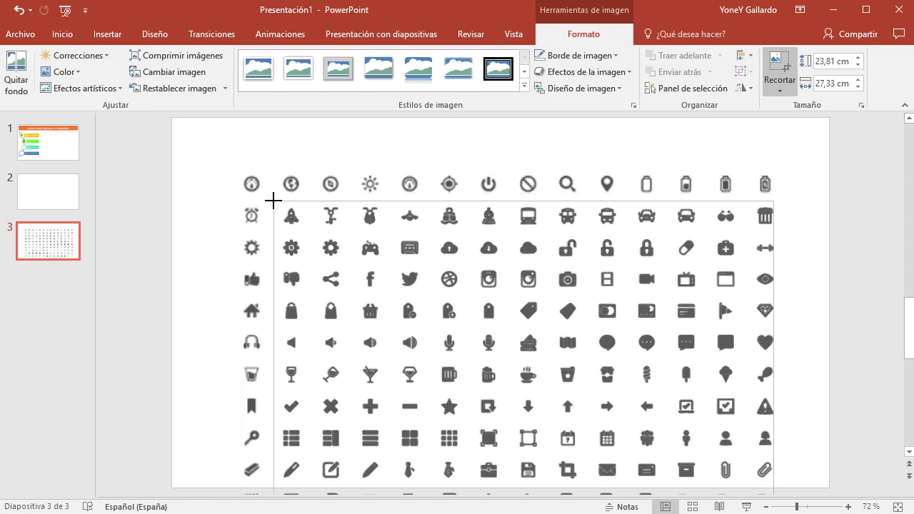
left_click_drag(765, 207, 309, 204)
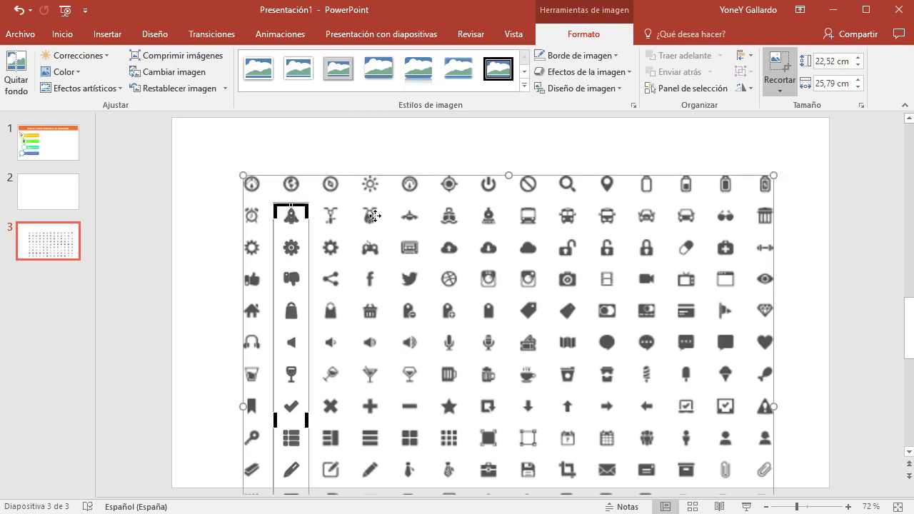
left_click(764, 277)
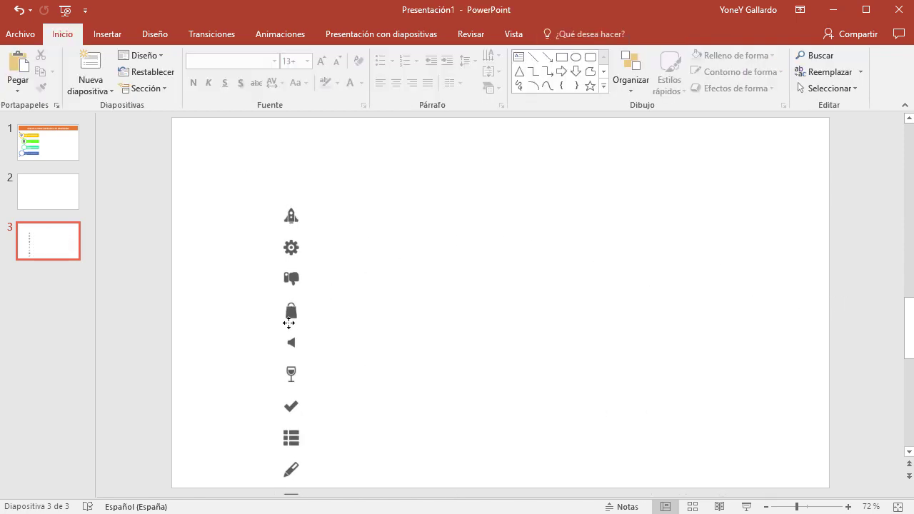
left_click_drag(286, 317, 511, 248)
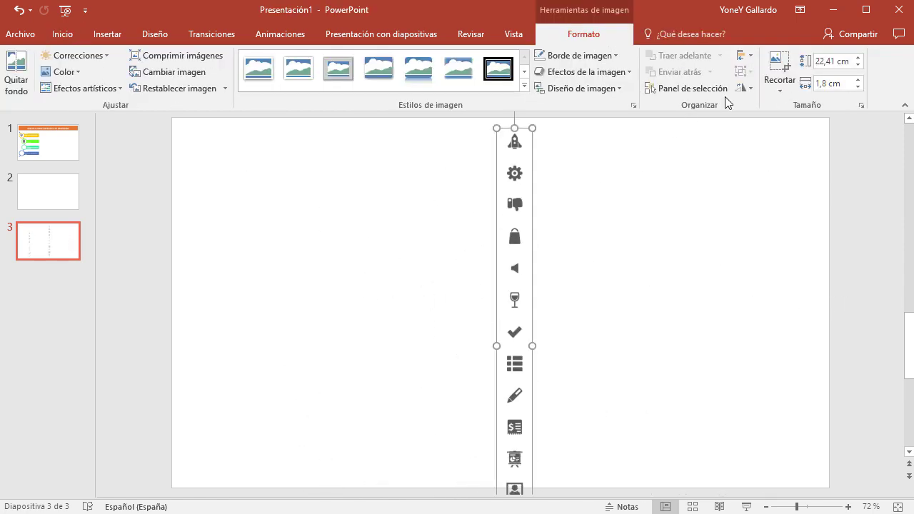
- Crop down to just the rocket icon, compress it discarding cropped areas, and cut it
scroll(682, 310, "down", 2, "ctrl")
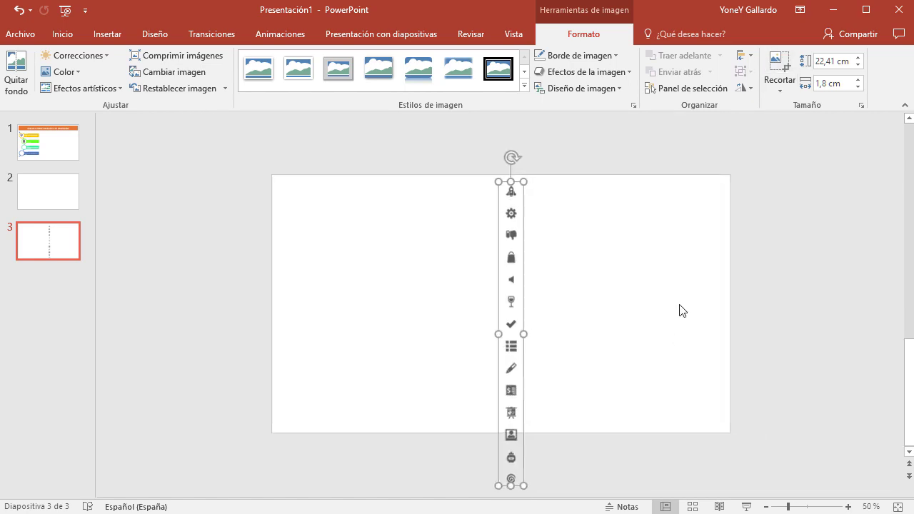
left_click(774, 60)
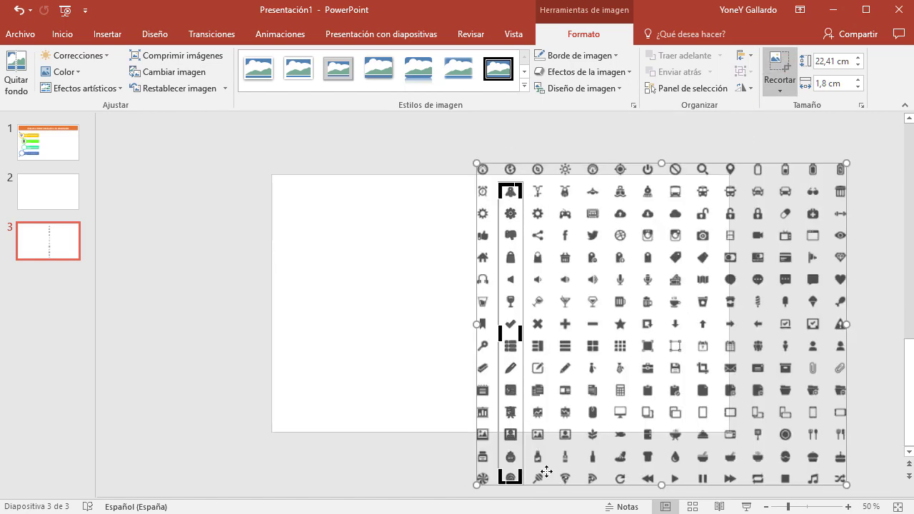
left_click_drag(512, 476, 518, 202)
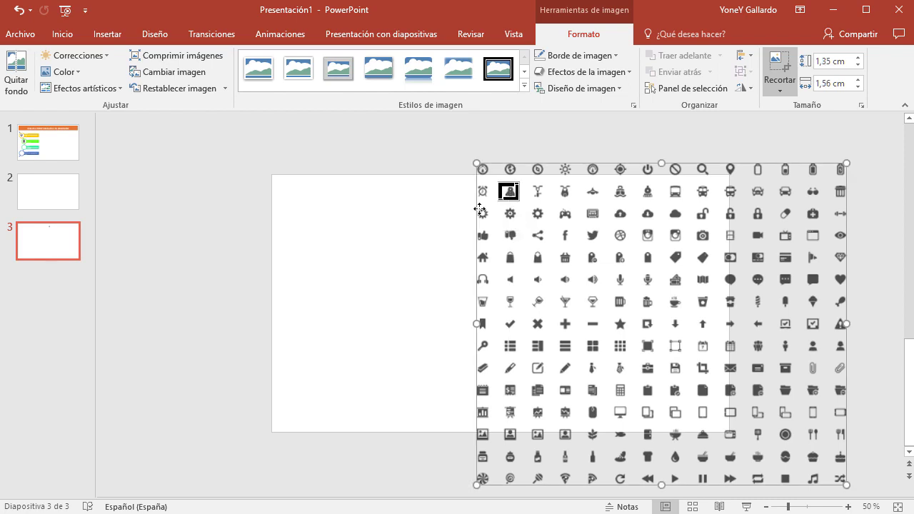
left_click(366, 235)
left_click(512, 193)
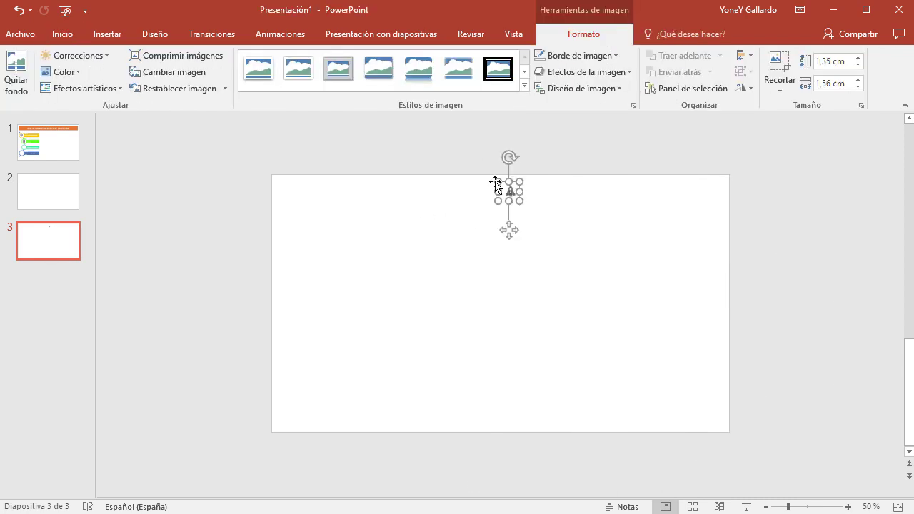
left_click(172, 60)
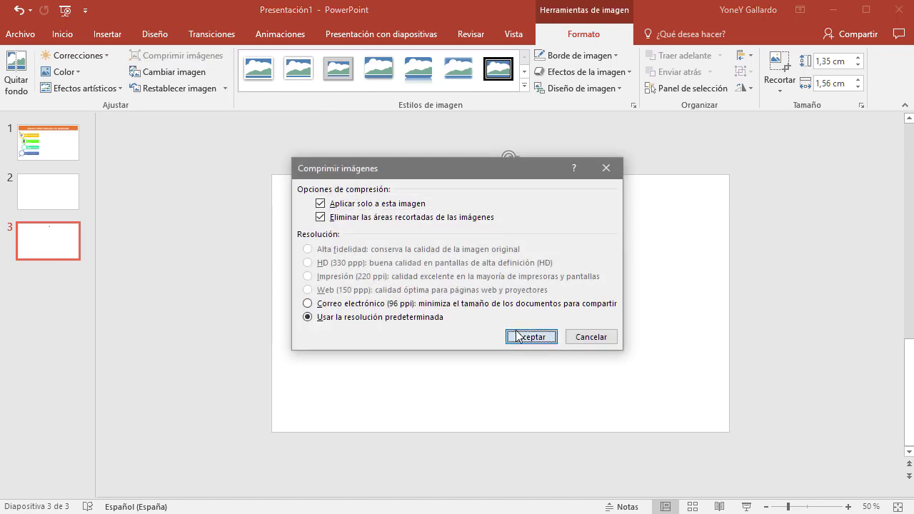
left_click(518, 336)
key("ctrl+x")
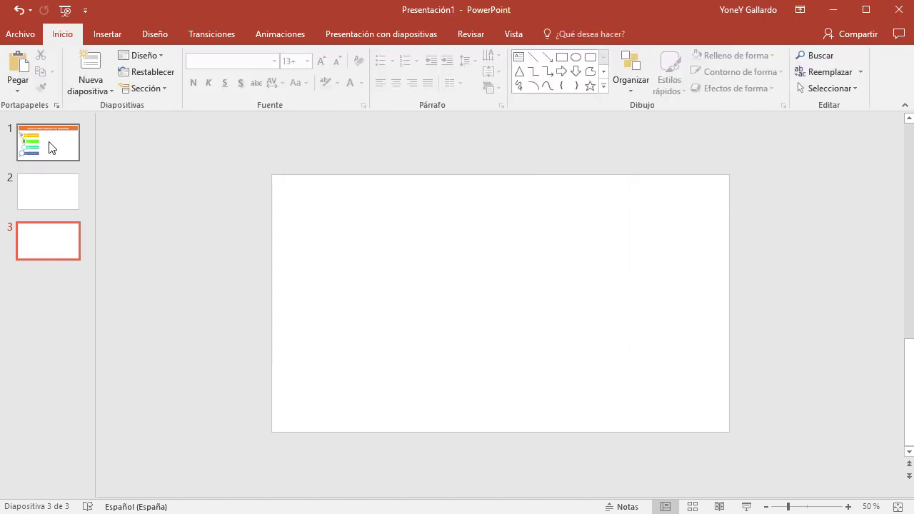
- Paste the rocket onto slide 1 inside the PASO 3 circle, nudged slightly left, then open slide 3
left_click(48, 145)
key("ctrl+v")
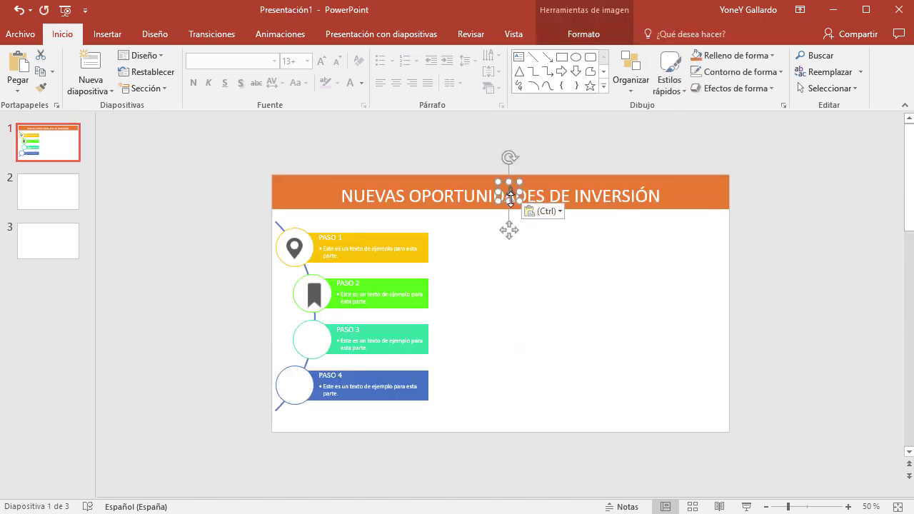
mouse_move(510, 199)
left_mouse_down()
mouse_move(310, 337)
mouse_move(331, 357)
mouse_move(316, 338)
left_mouse_up()
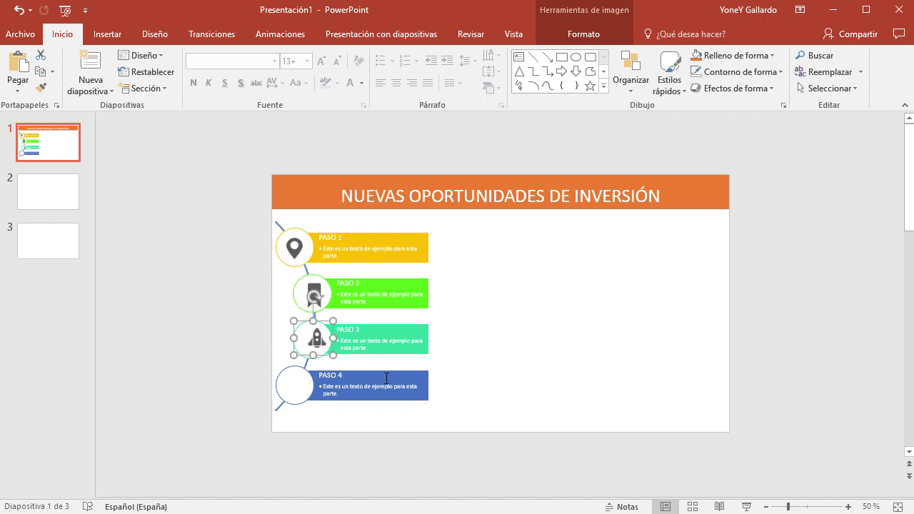
key("Left")
key("Left")
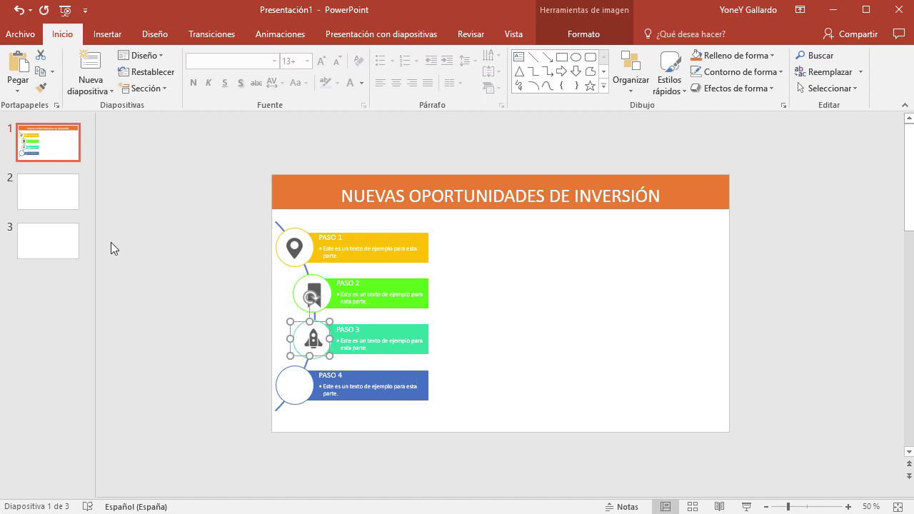
left_click(49, 243)
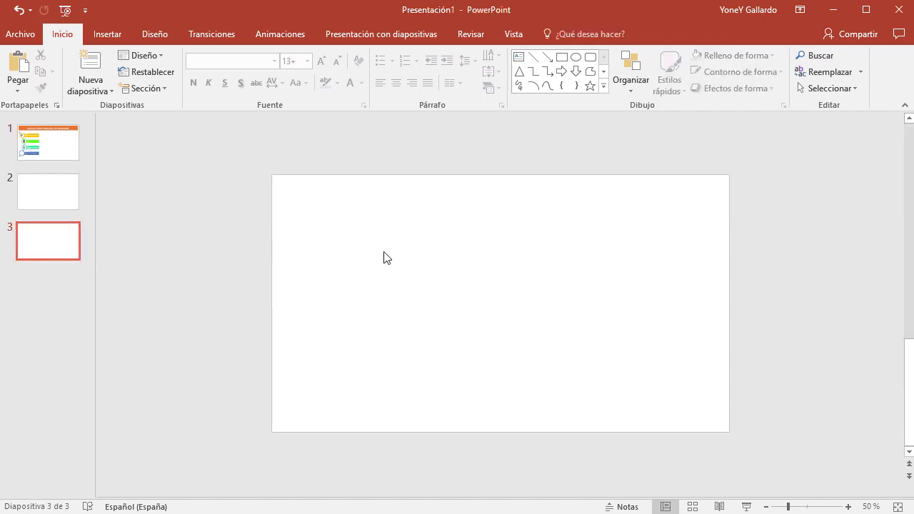
- Insert iconos-pequenos.png on slide 3 and reset it to its original size
left_click(103, 33)
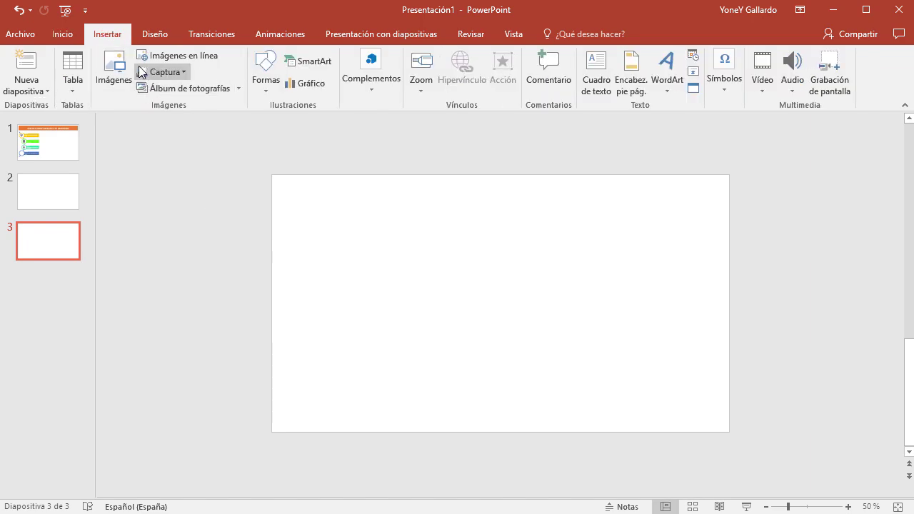
left_click(114, 75)
double_click(350, 114)
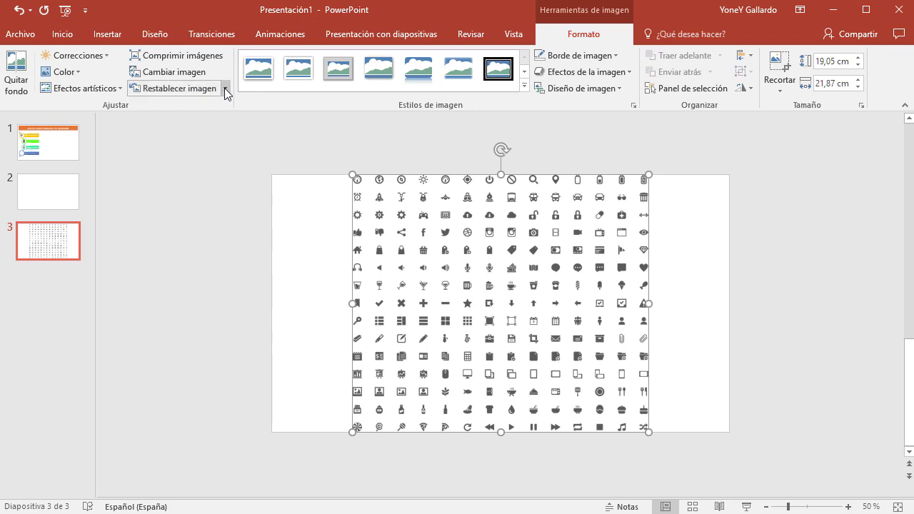
left_click(224, 88)
left_click(212, 124)
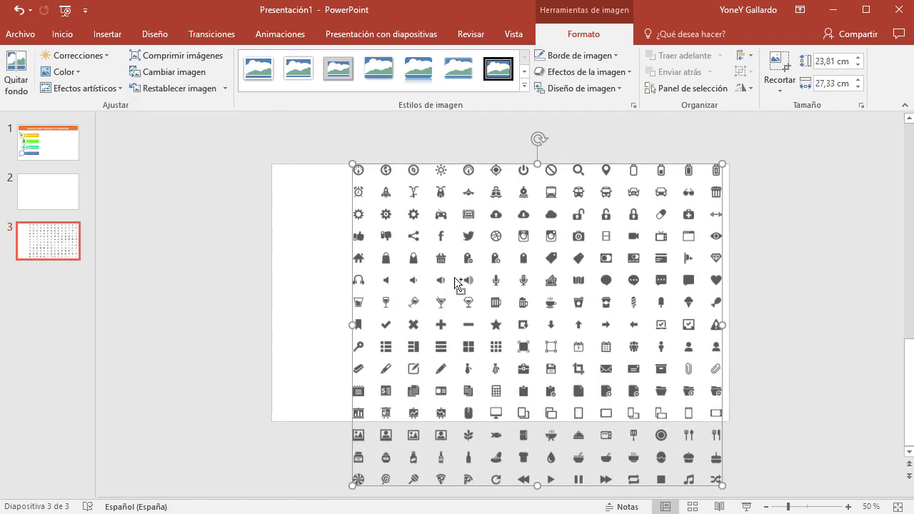
- Copy the icon sheet onto slide 2, then view slide 1
key("ctrl+c")
left_click(48, 192)
key("ctrl+v")
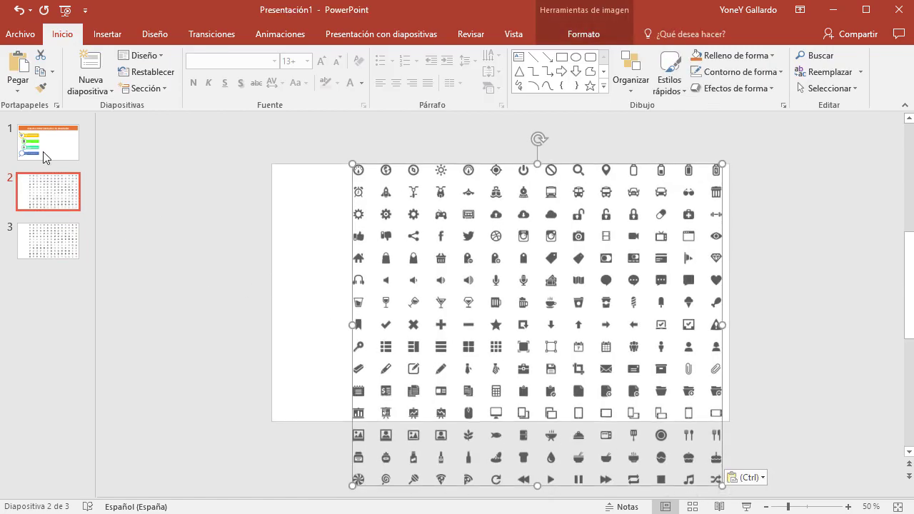
left_click(44, 157)
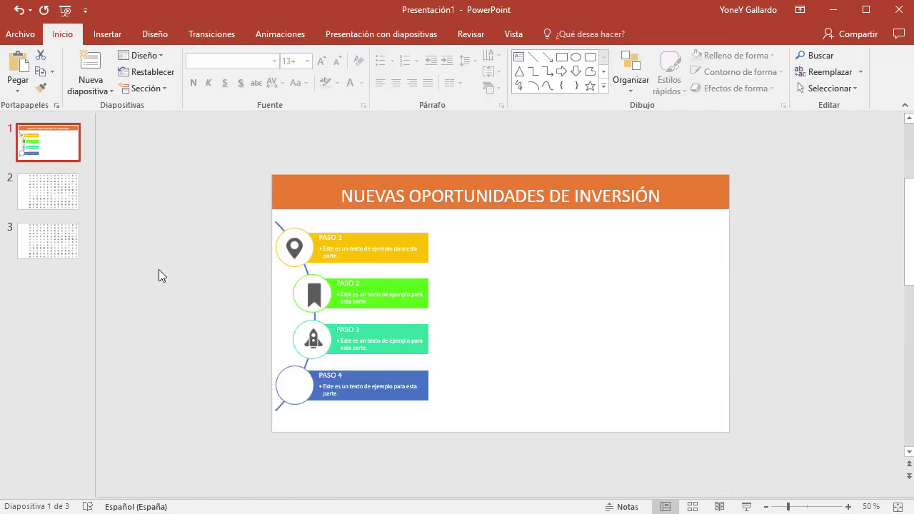
- Position the icon sheet on slide 2 and crop it to a strip of its lower-right icons
left_click(56, 196)
left_click(536, 287)
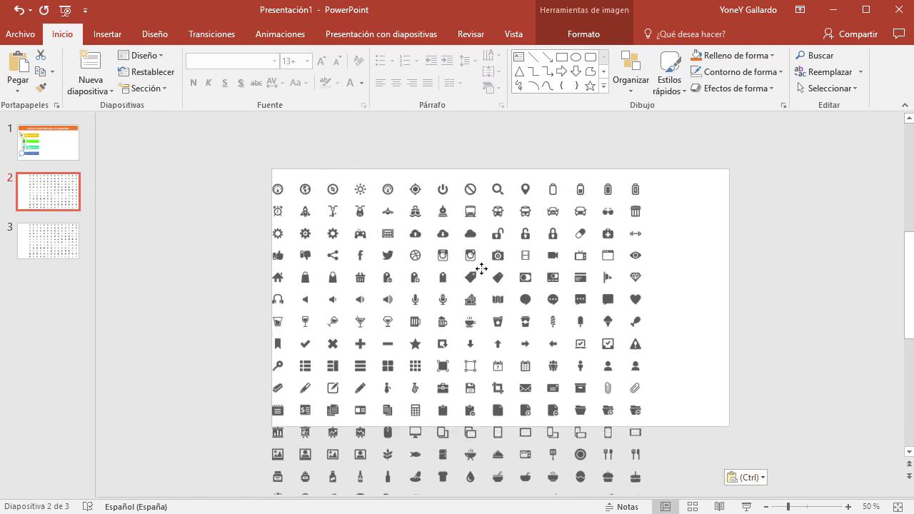
left_click_drag(563, 251, 483, 251)
left_click_drag(515, 299, 552, 307)
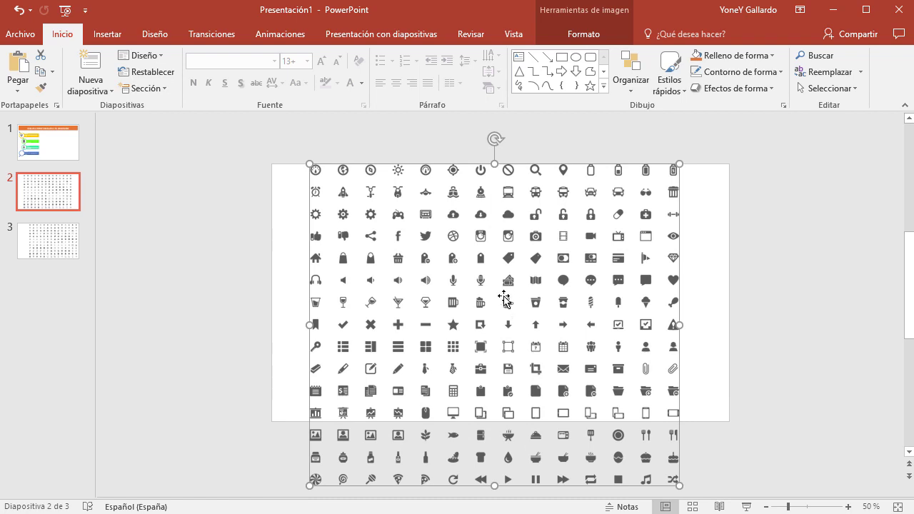
left_click(598, 29)
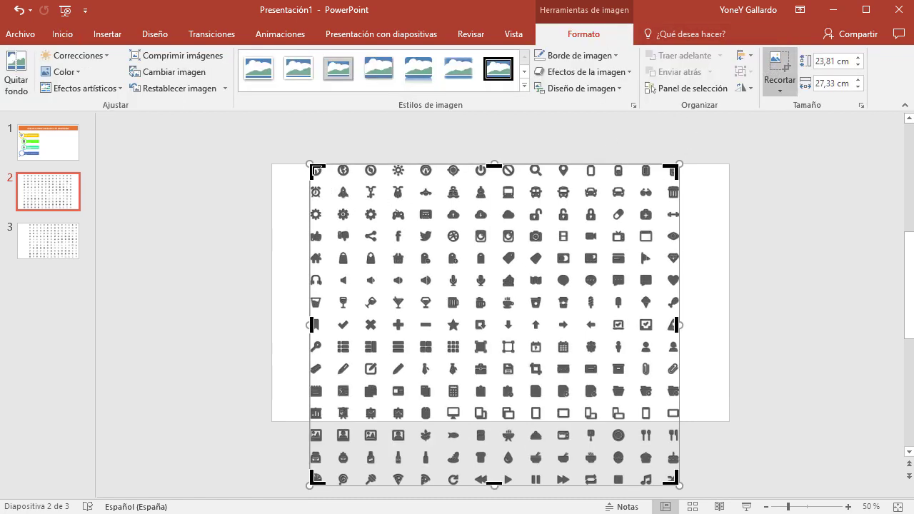
left_click_drag(314, 166, 548, 250)
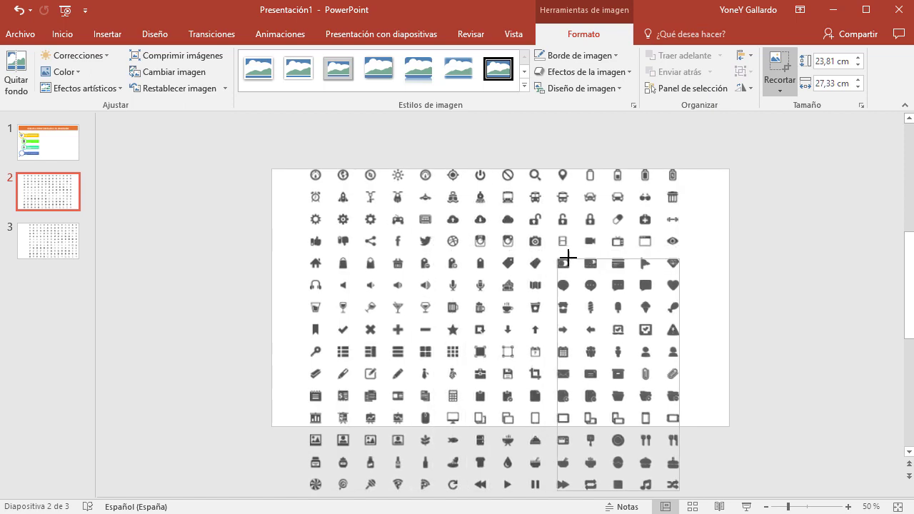
left_click_drag(548, 250, 607, 254)
left_click(692, 291)
mouse_move(646, 293)
left_mouse_down()
mouse_move(474, 245)
mouse_move(516, 237)
left_mouse_up()
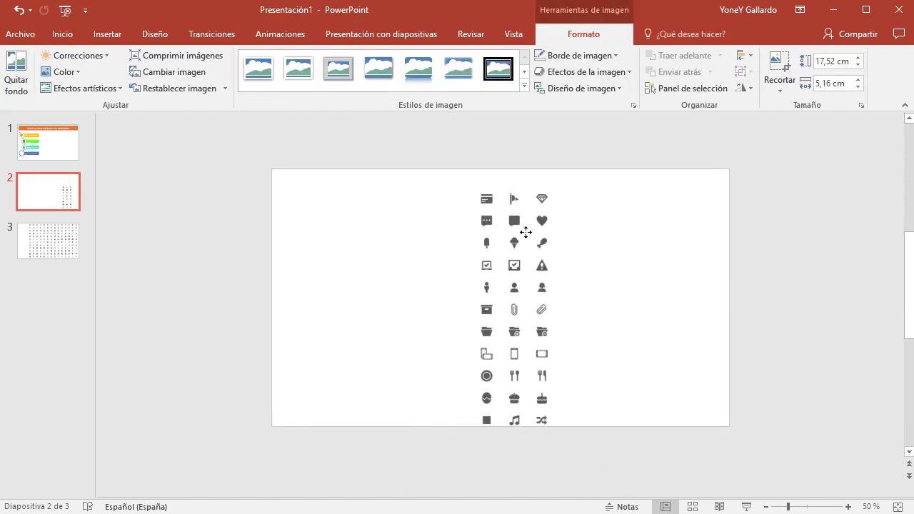
- Crop to a single card icon, centre it, and compress it discarding cropped areas
left_click(779, 68)
left_click_drag(503, 327, 493, 222)
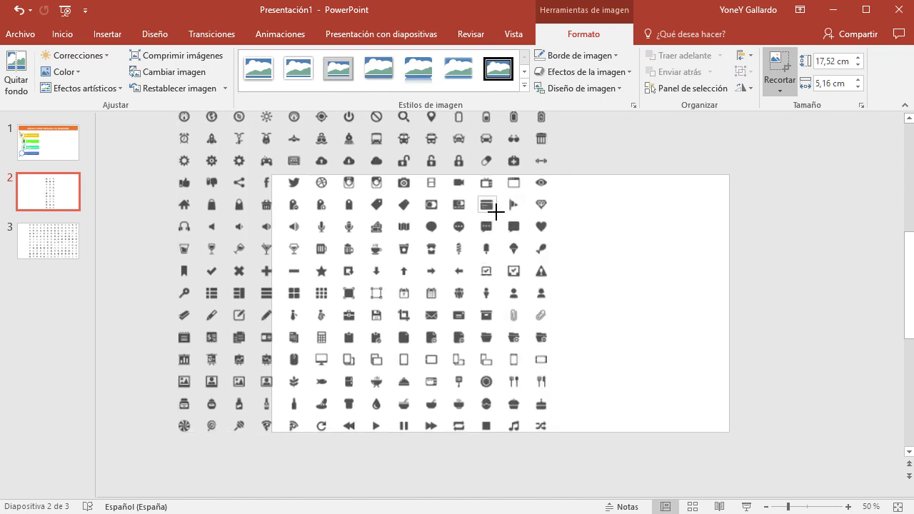
left_click(690, 264)
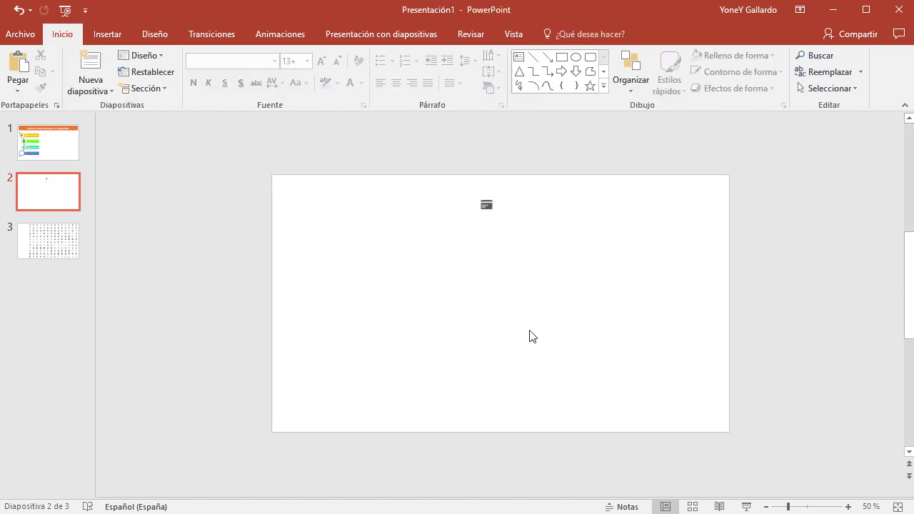
scroll(529, 336, "up", 5, "ctrl")
scroll(527, 333, "up", 3)
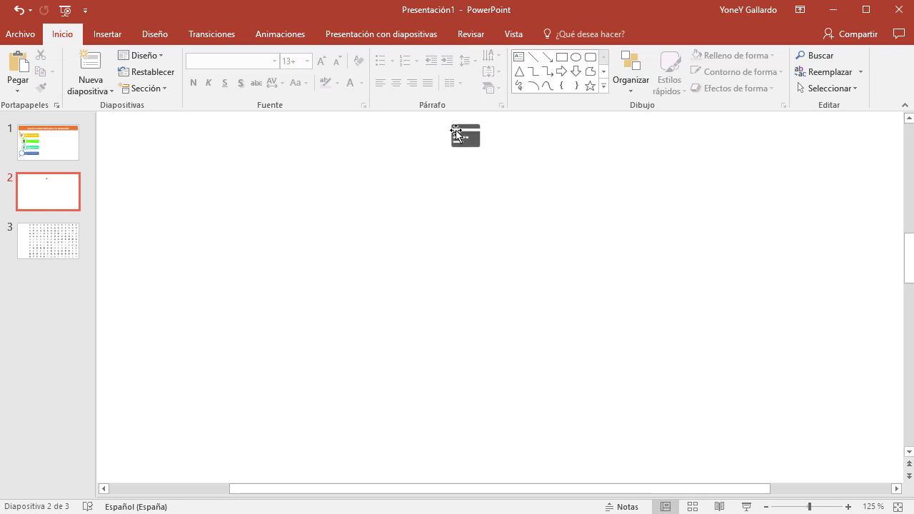
left_click_drag(461, 139, 416, 311)
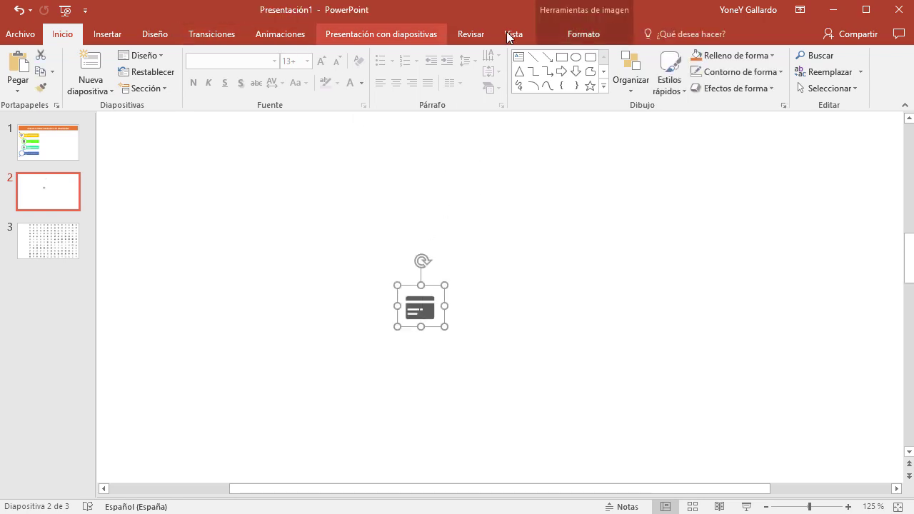
left_click(554, 39)
left_click(184, 56)
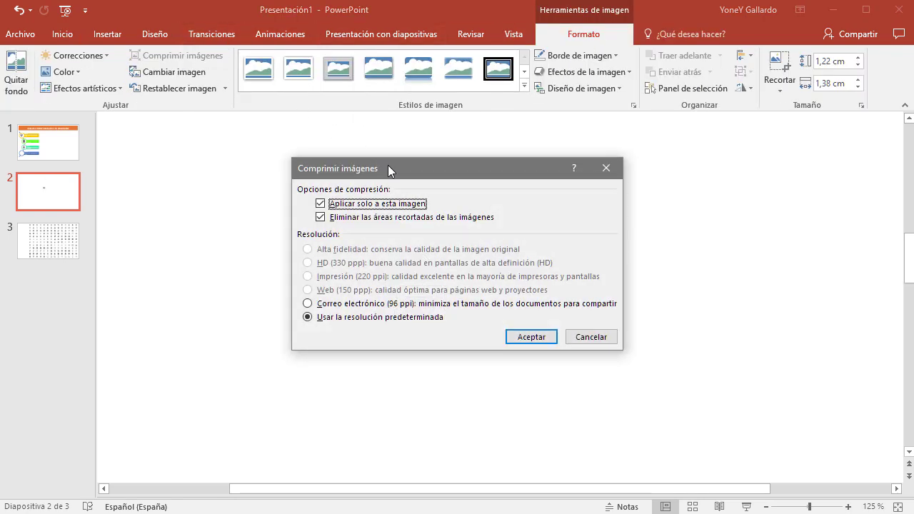
left_click(532, 335)
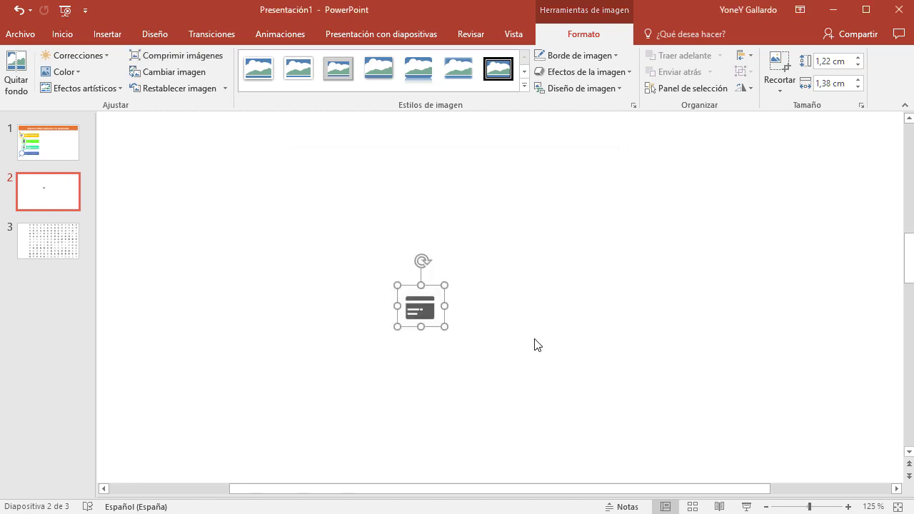
- Move the card icon from slide 2 onto slide 1 toward the PASO 4 circle
key("Delete")
left_click(57, 150)
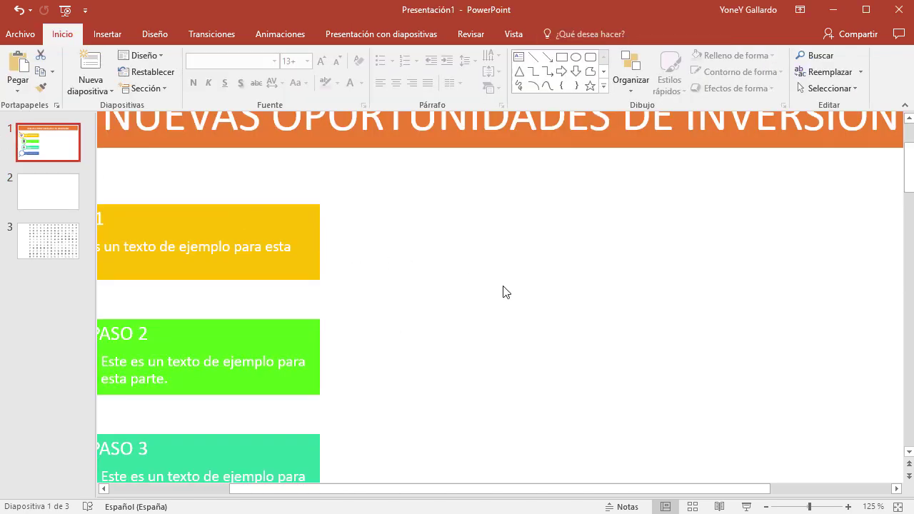
key("ctrl+v")
left_click_drag(437, 490, 319, 490)
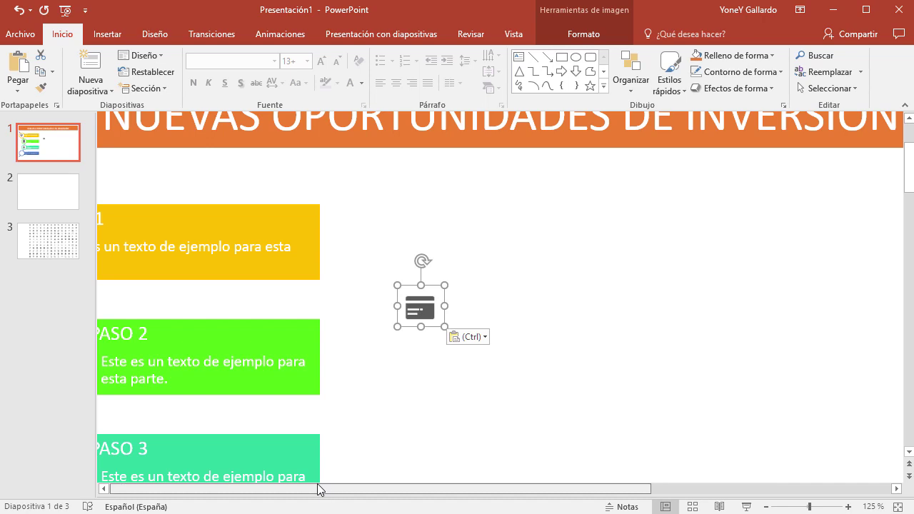
scroll(471, 320, "down", 2)
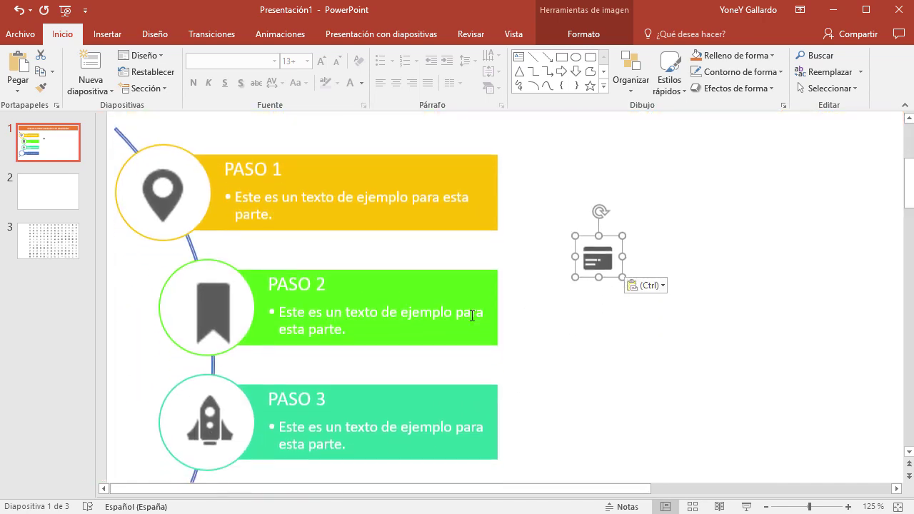
scroll(471, 321, "down", 2, "ctrl")
scroll(471, 320, "down", 1)
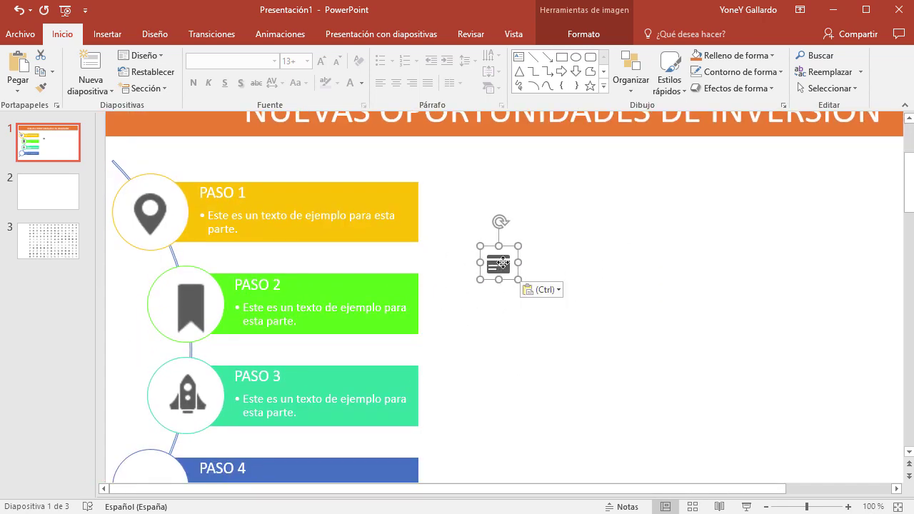
left_click_drag(498, 284, 151, 469)
- Enlarge the card icon to fit inside the PASO 4 circle and review the slide
scroll(241, 415, "down", 1)
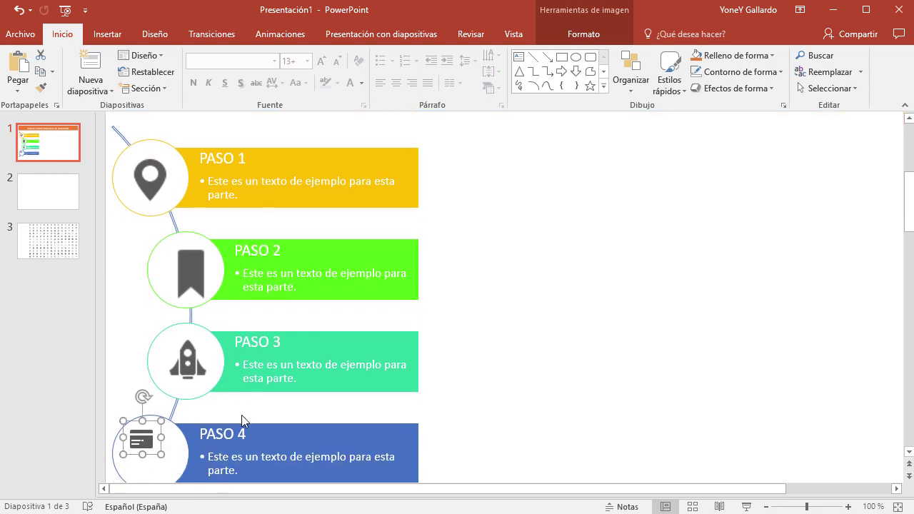
scroll(241, 415, "down", 1)
scroll(242, 414, "down", 1, "ctrl")
scroll(214, 421, "down", 2, "ctrl")
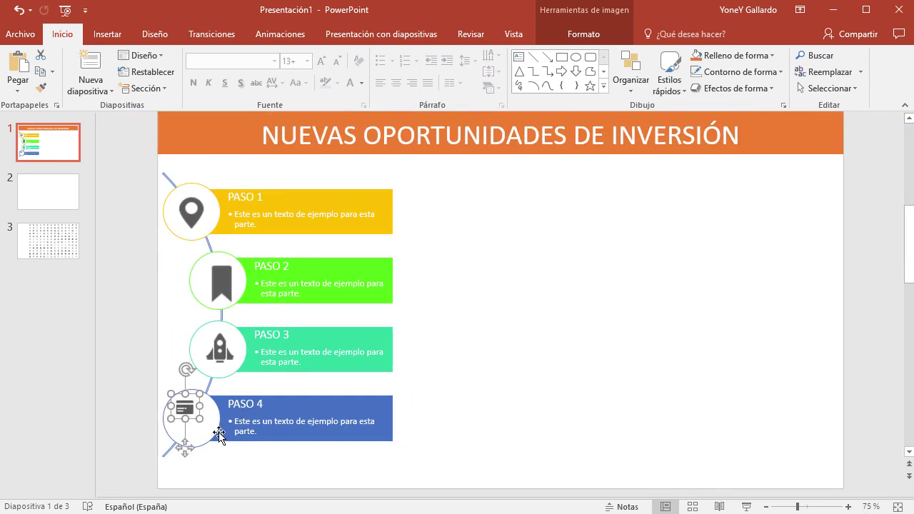
left_click_drag(194, 418, 215, 430)
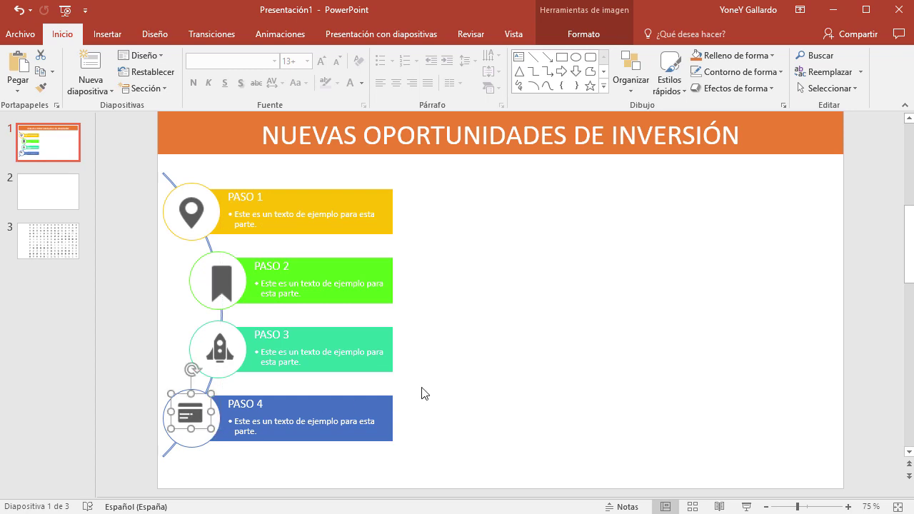
left_click(463, 394)
left_click(200, 420)
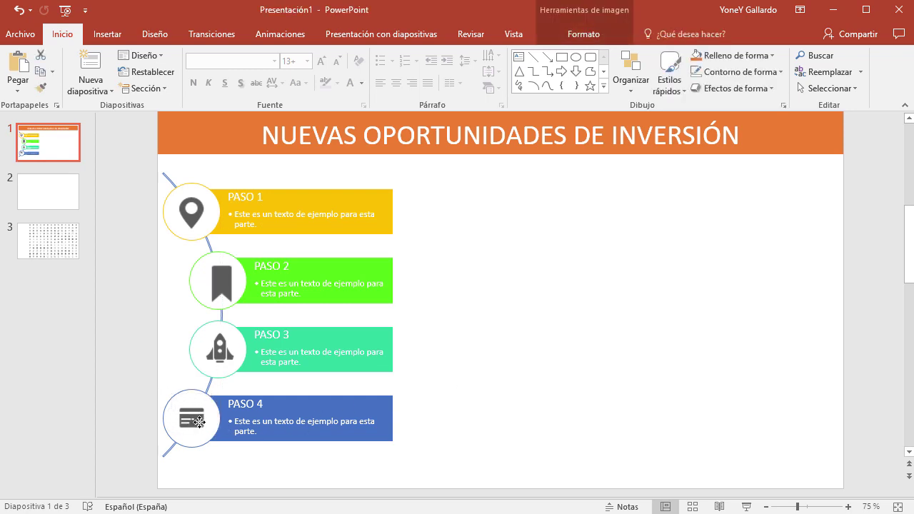
left_click(521, 348)
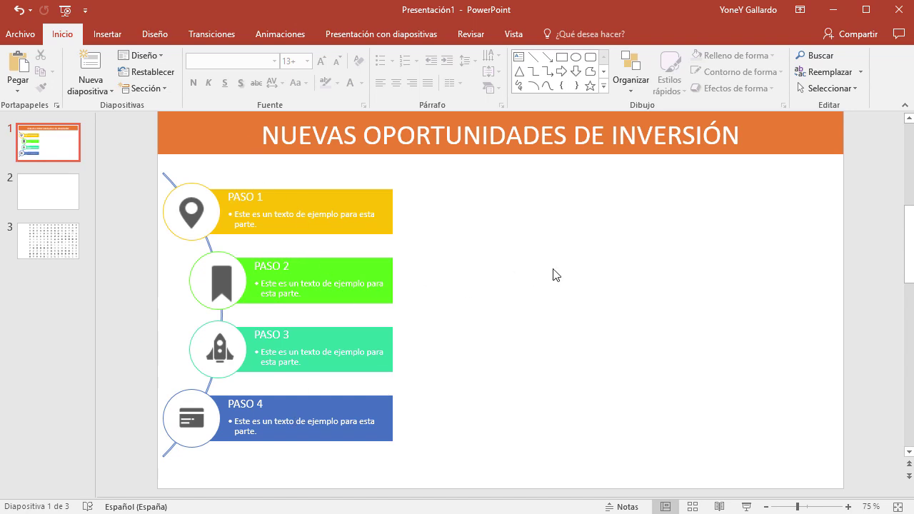
- Save the presentation as Infografia.pptx inside the Infografia folder on Escritorio
key("ctrl+s")
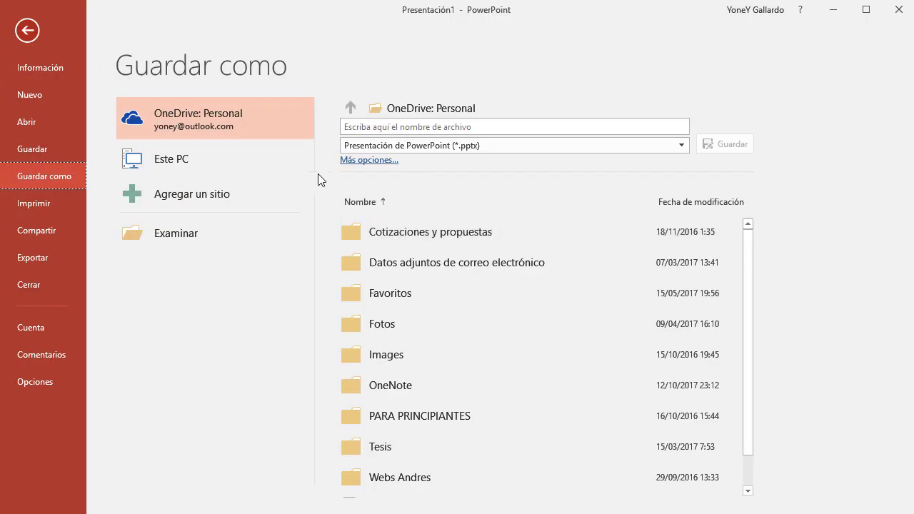
left_click(178, 231)
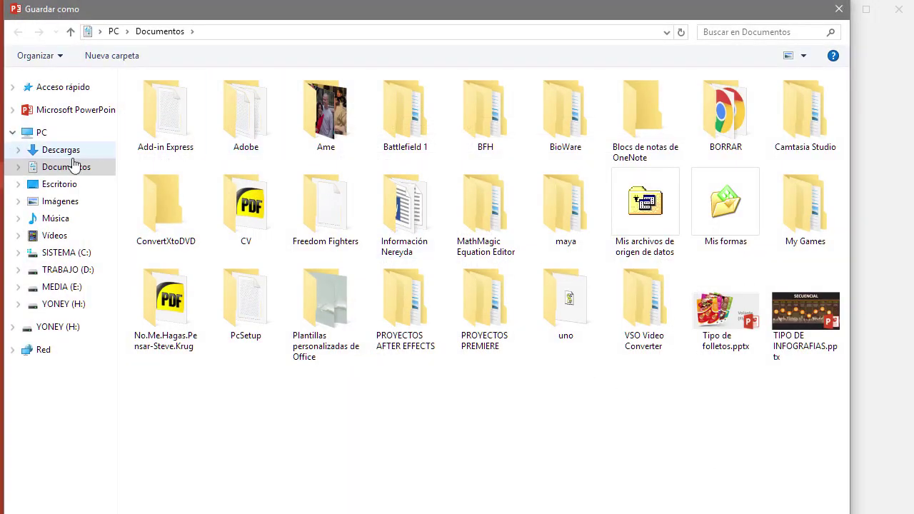
left_click(50, 184)
double_click(253, 149)
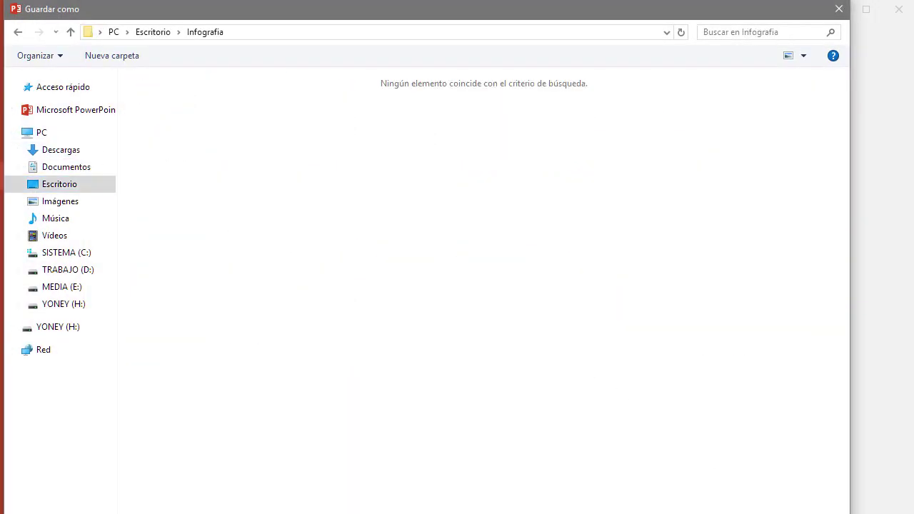
key("Return")
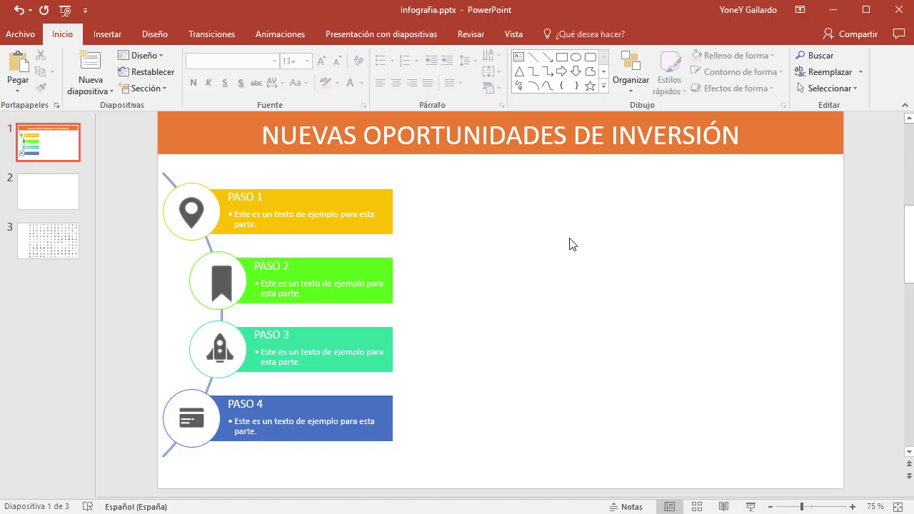
- Narrow the step diagram and re-centre the map-pin, bookmark, rocket and card icons in their PASO circles
left_click(346, 198)
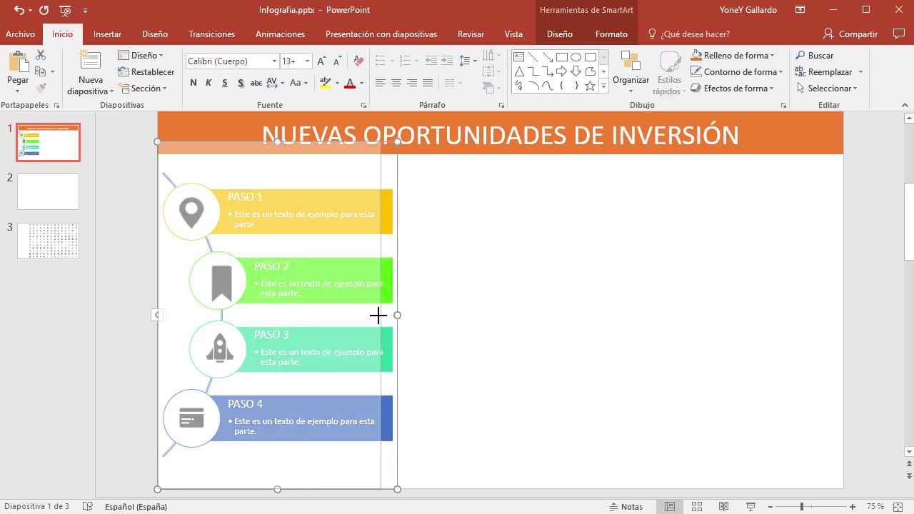
left_click_drag(398, 315, 378, 315)
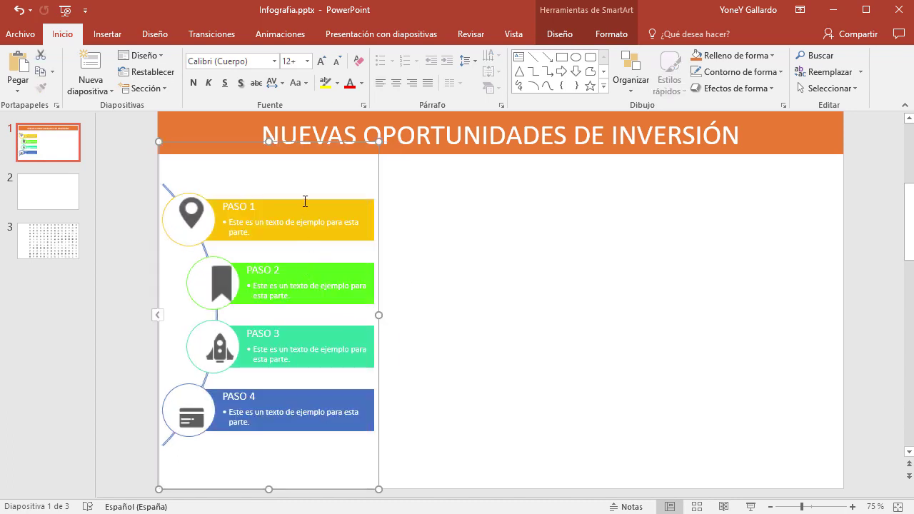
left_click(193, 222)
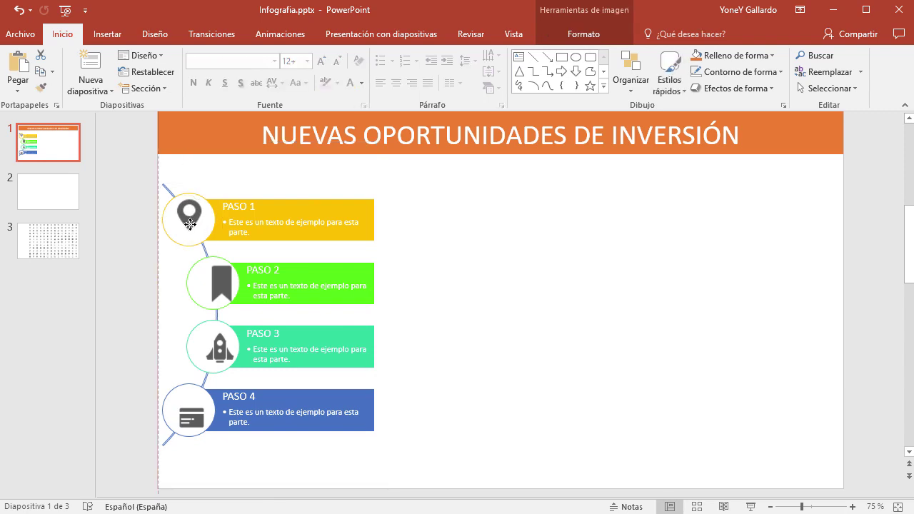
left_click_drag(189, 227, 186, 227)
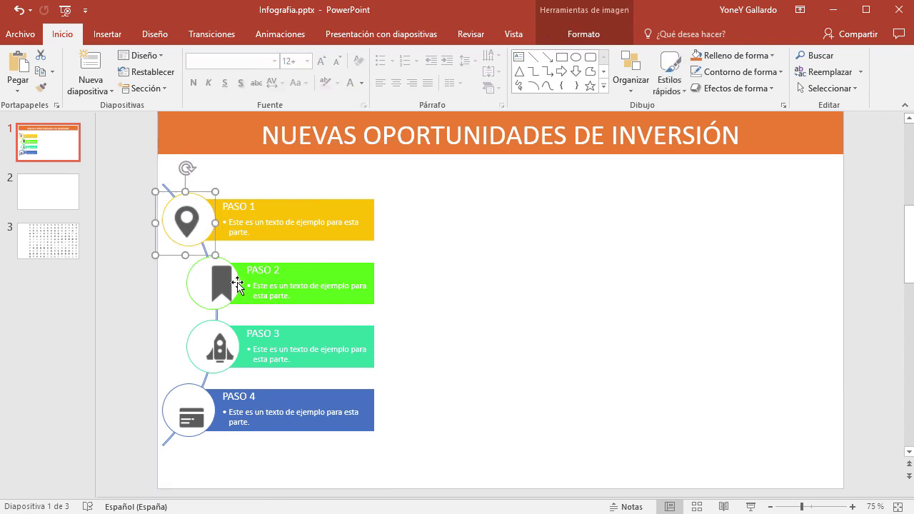
left_click(218, 282)
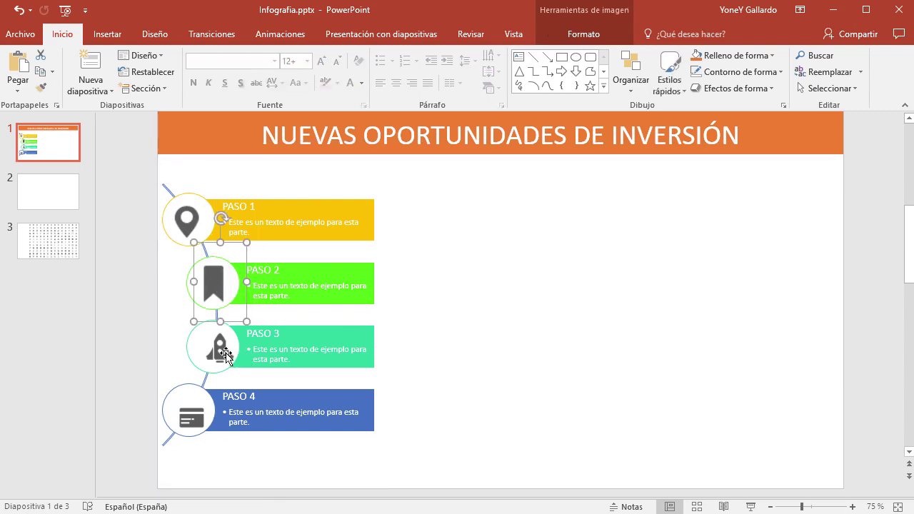
left_click_drag(220, 347, 225, 348)
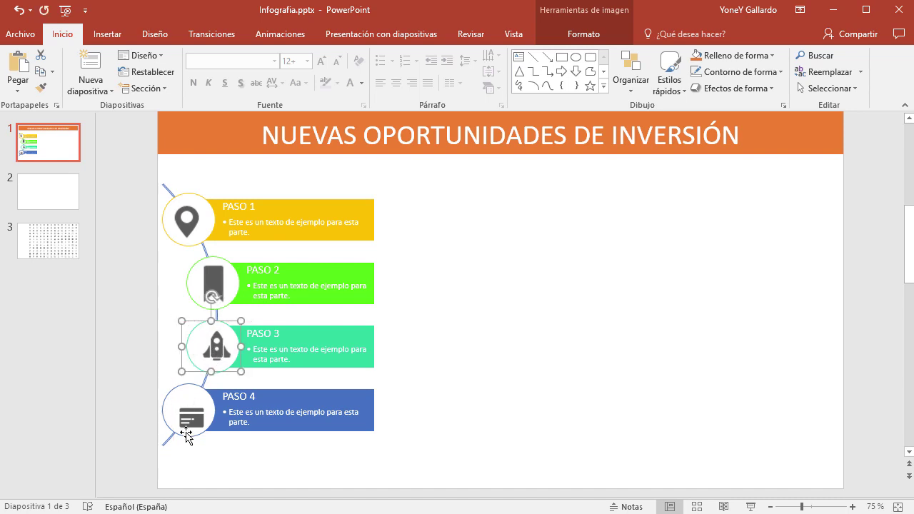
left_click_drag(190, 419, 183, 413)
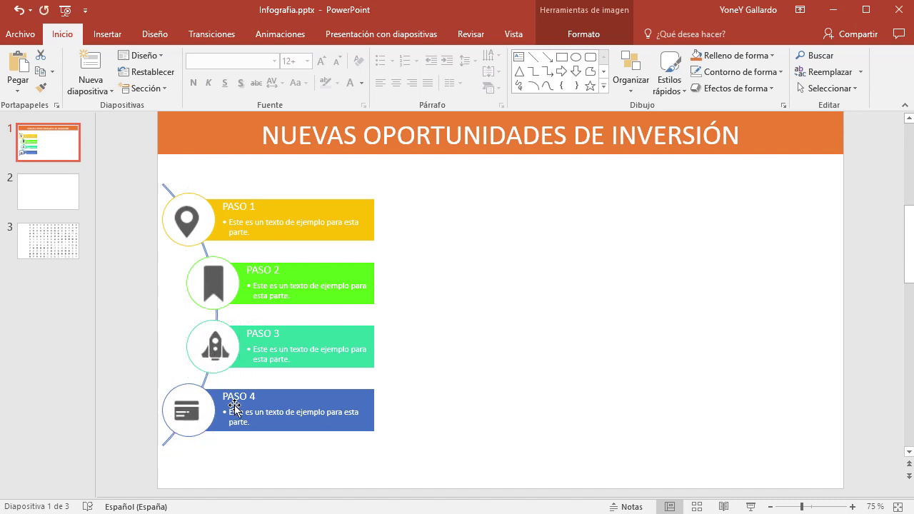
left_click(350, 171)
left_click(114, 38)
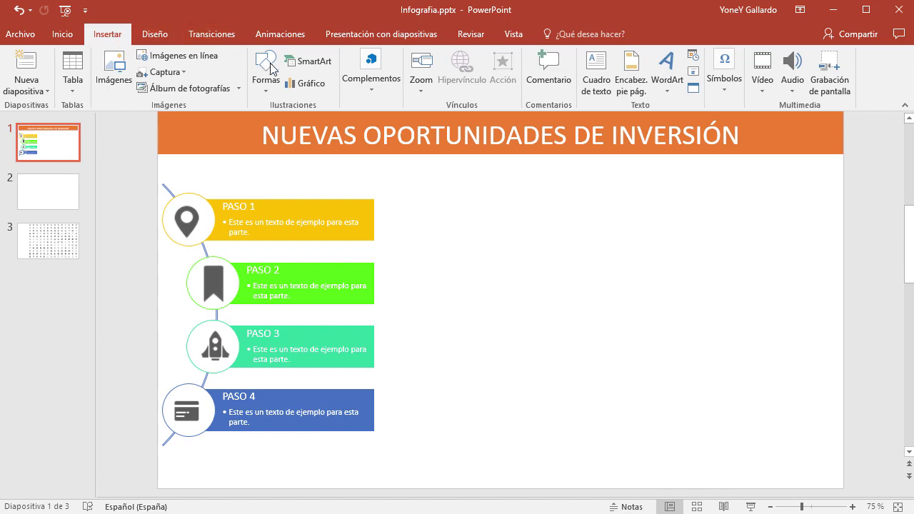
- Insert a Radial convergente SmartArt from the Relación category
left_click(312, 61)
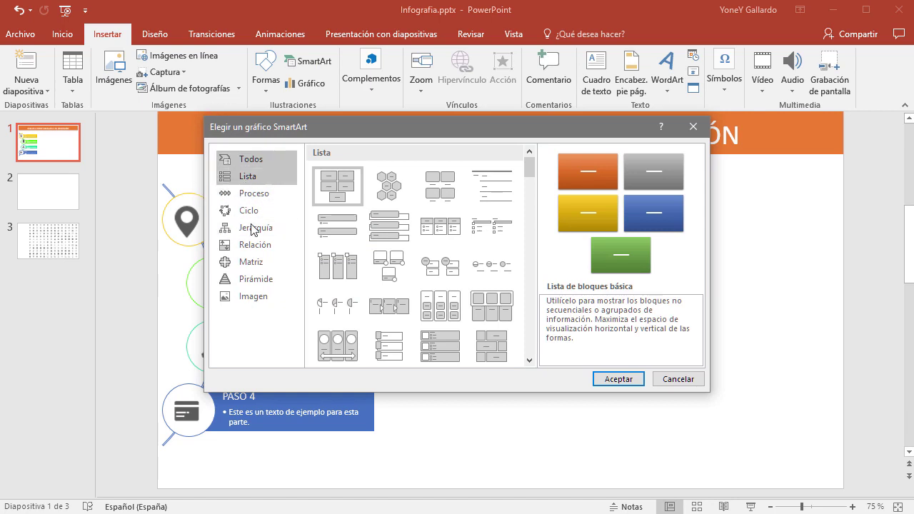
left_click(258, 245)
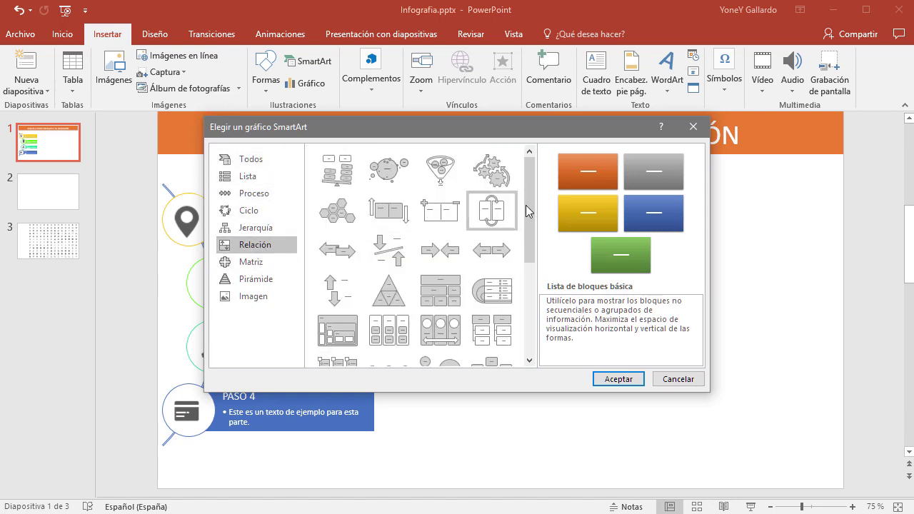
left_click_drag(530, 197, 531, 305)
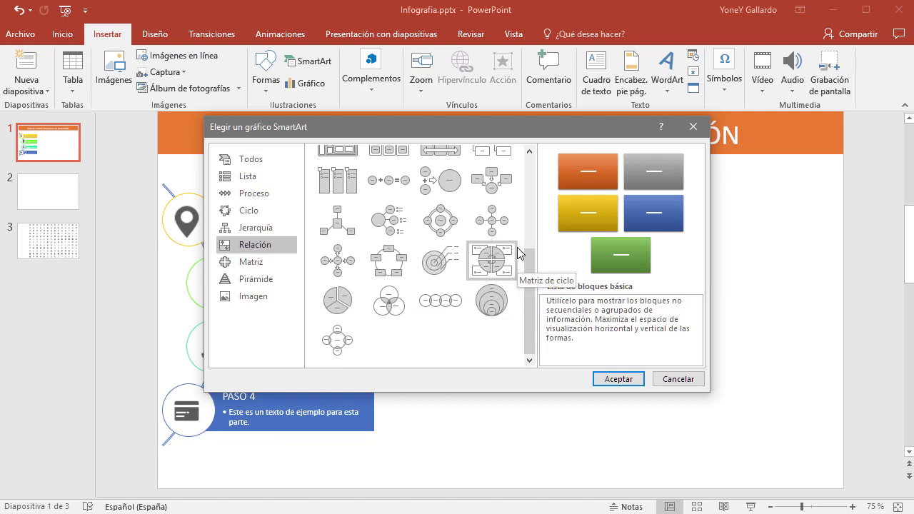
left_click(492, 184)
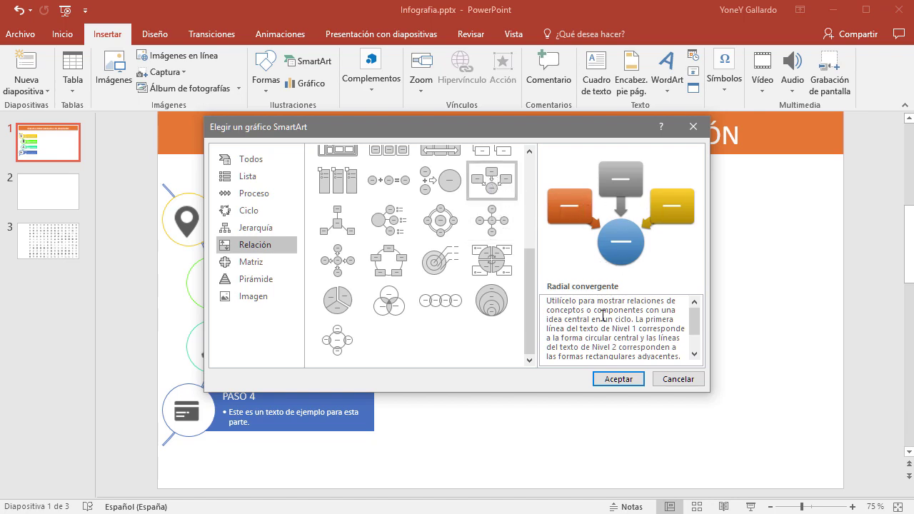
left_click(620, 386)
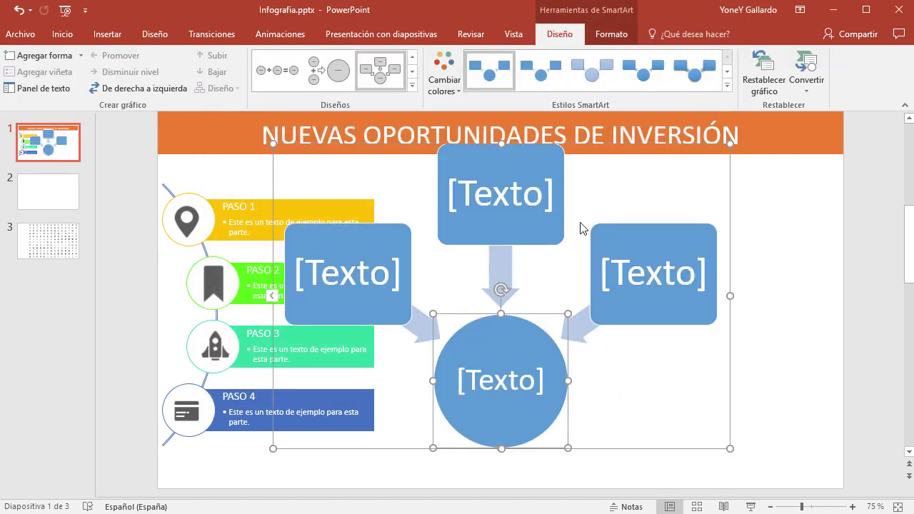
- Move the Radial convergente diagram right of the steps and show its text pane
mouse_move(729, 212)
left_mouse_down()
mouse_move(834, 231)
mouse_move(834, 244)
left_mouse_up()
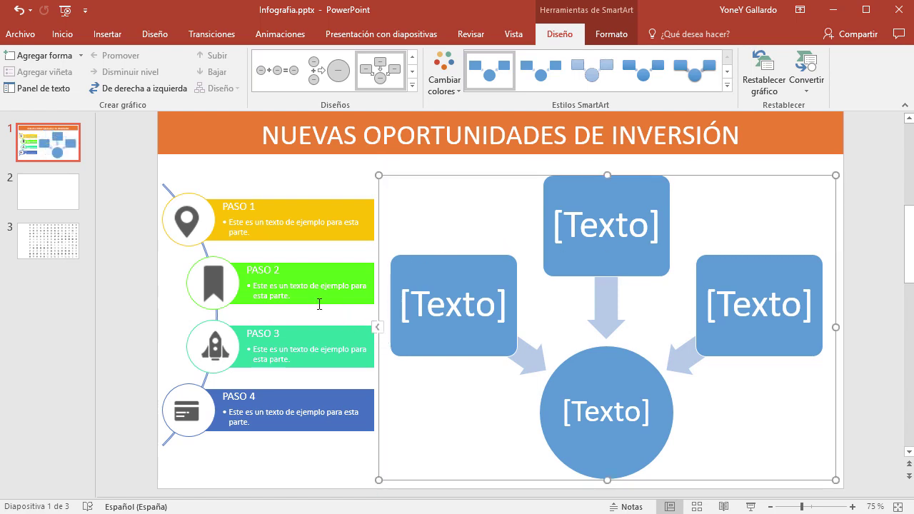
left_click(377, 327)
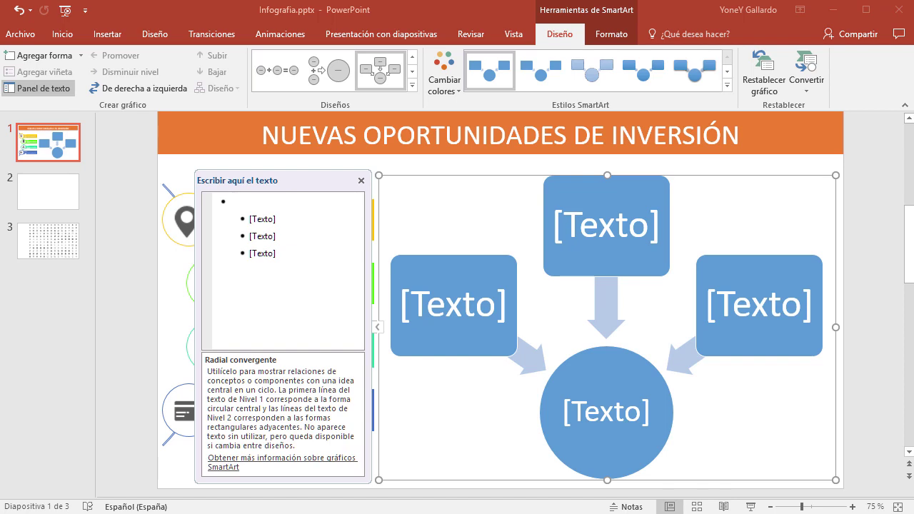
- Delete the outer placeholder entries and label the central circle INVERSIONES
left_click(258, 200)
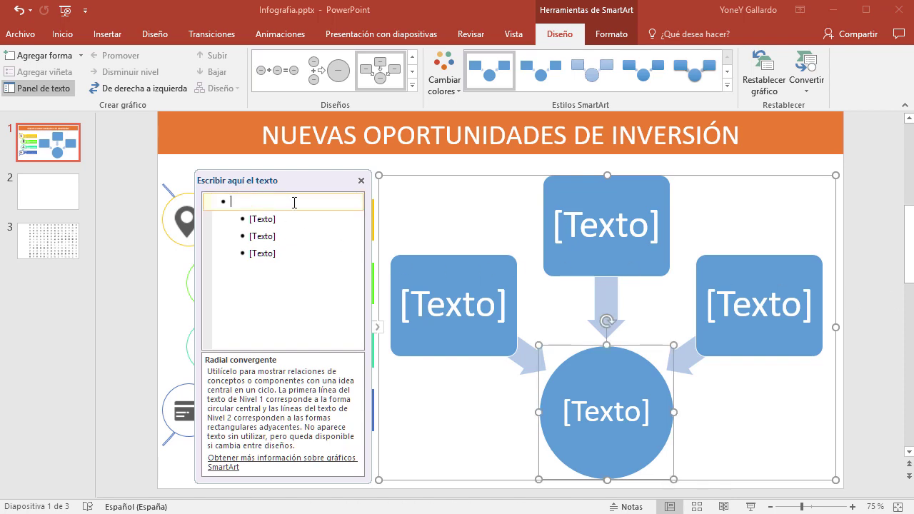
key("Delete")
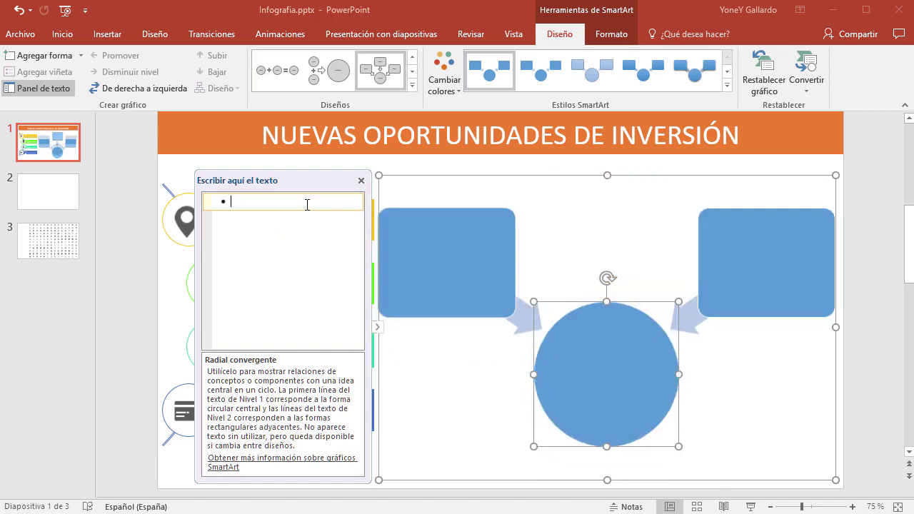
key("Delete")
key("Delete")
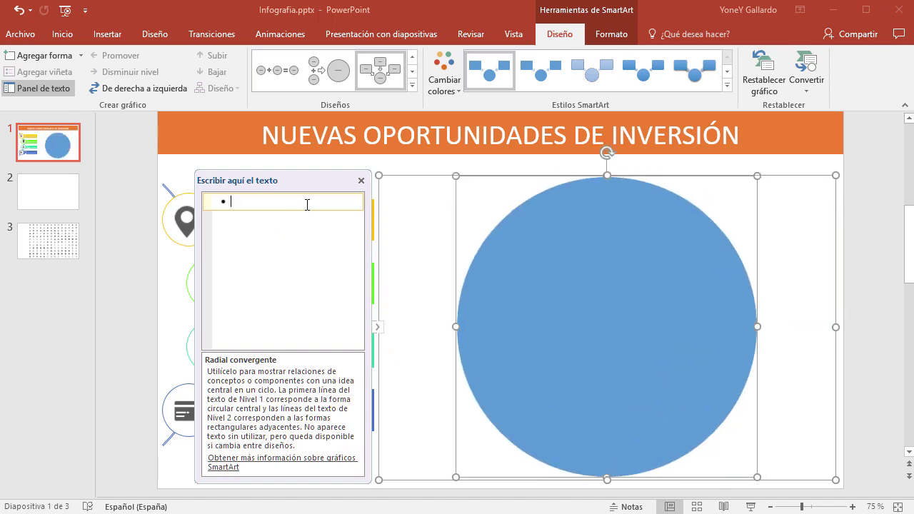
type("INVERSIONES")
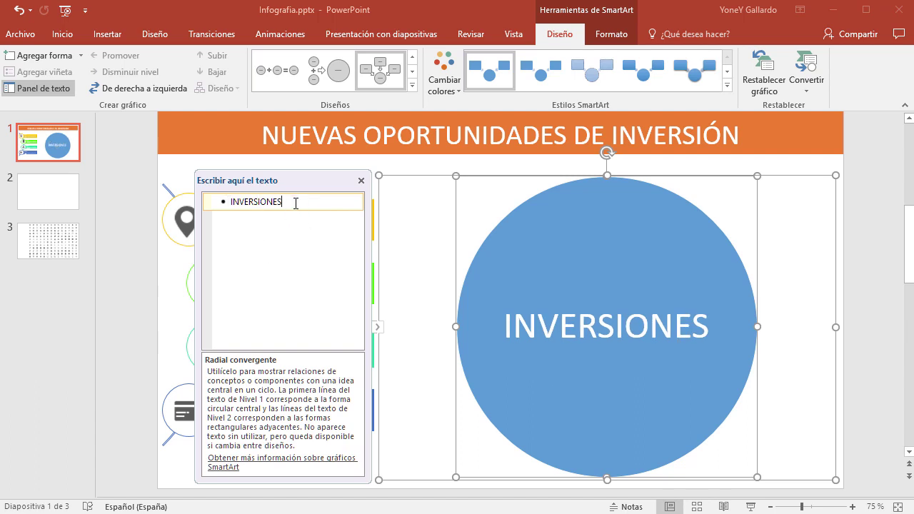
- Add one outer box holding 'Este es un texto de ejemplo para esta parte.' with a blank line above
key("Return")
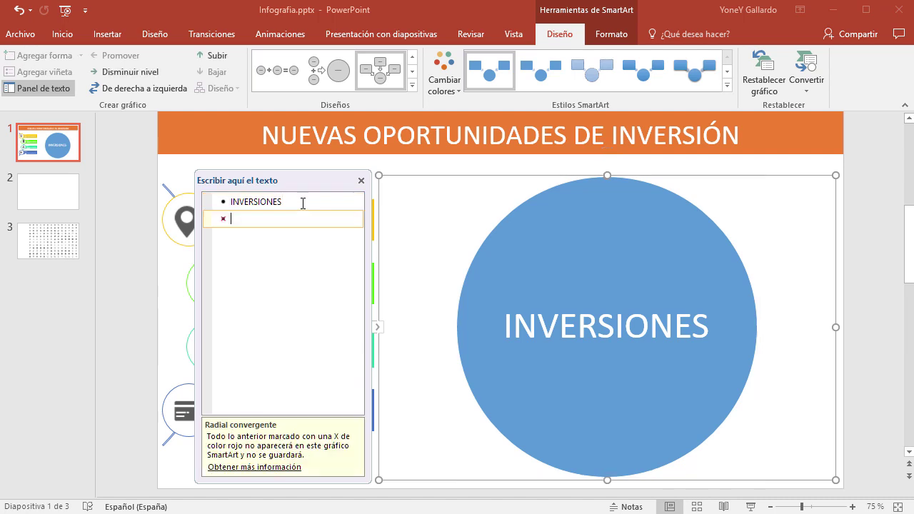
key("Tab")
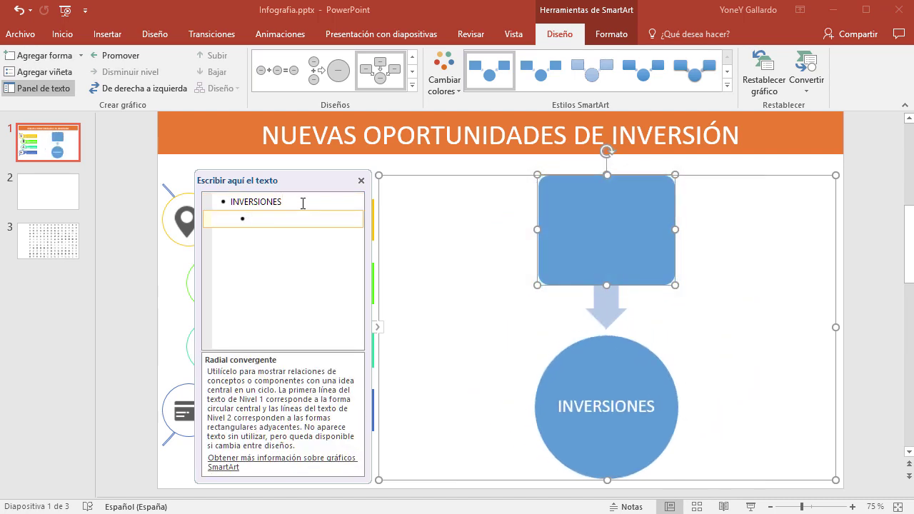
type("Este es un texto  de ejemplo para esta parte.")
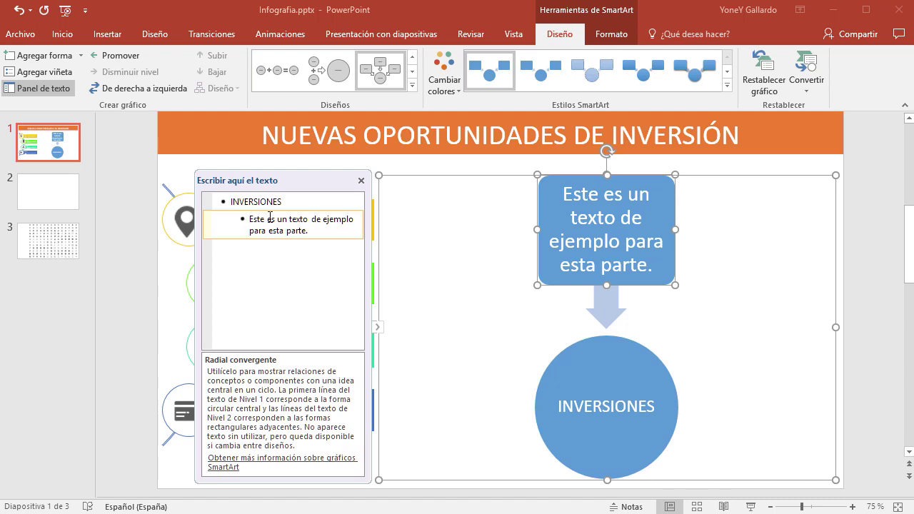
key("Return")
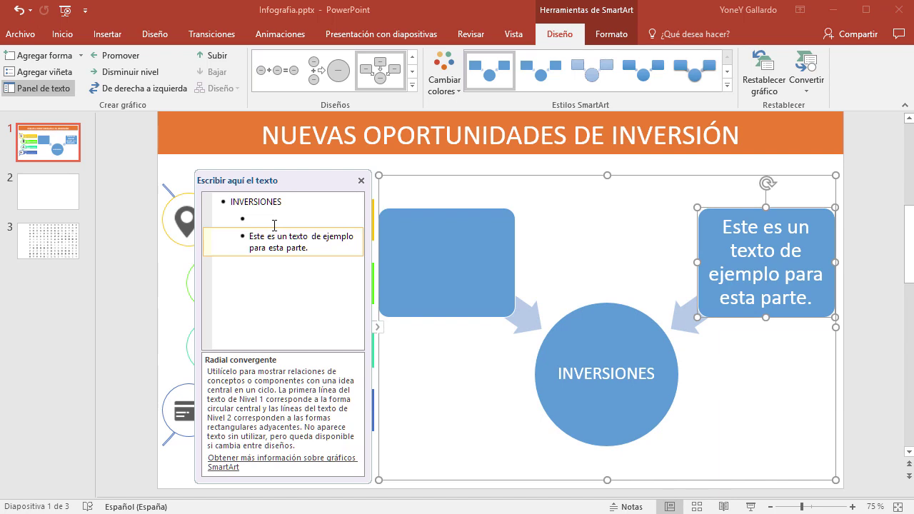
key("BackSpace")
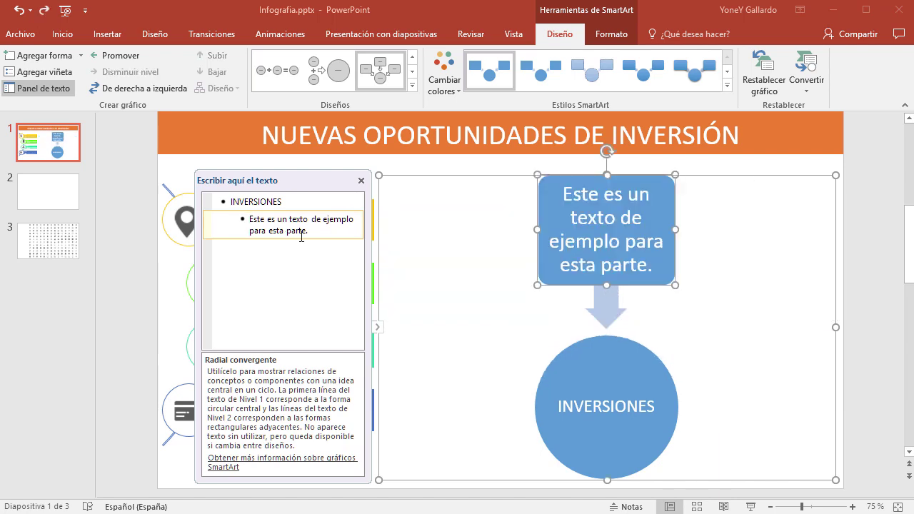
left_click(622, 195)
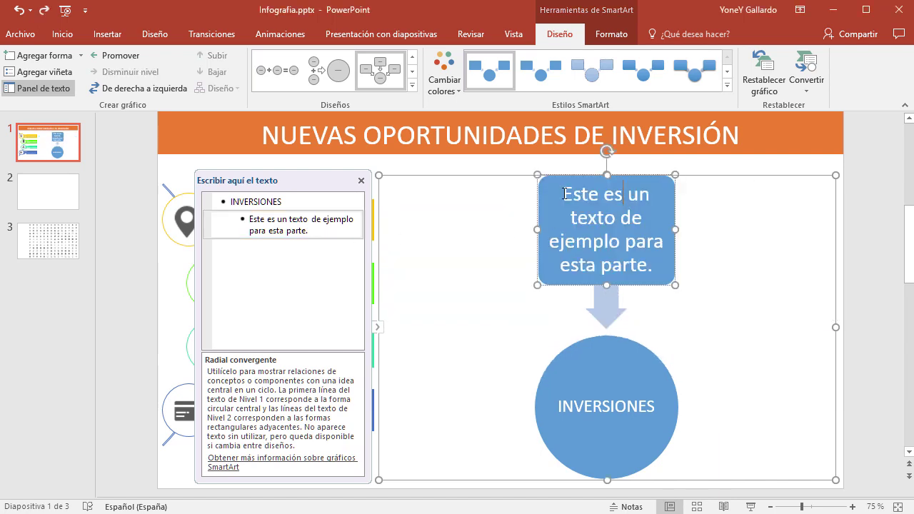
key("Return")
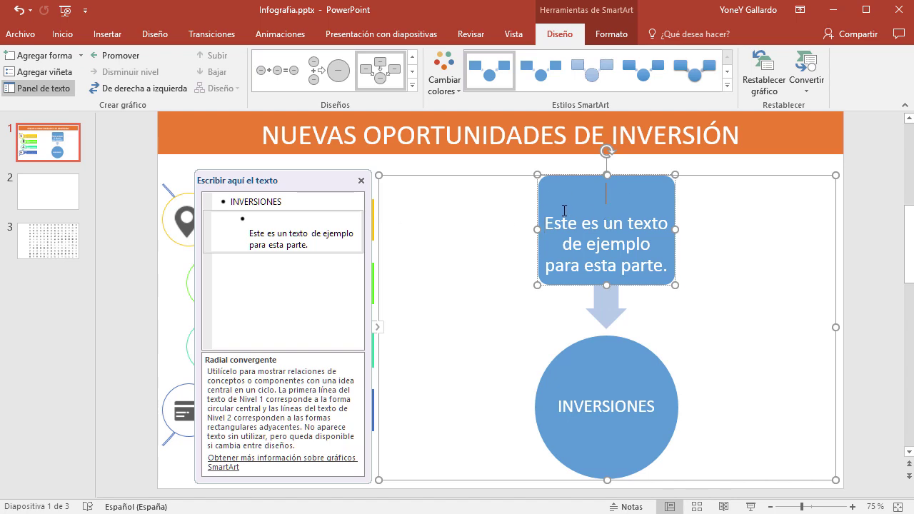
- Add an empty second bullet after 'parte.' in the text pane, creating a new outer box
key("Return")
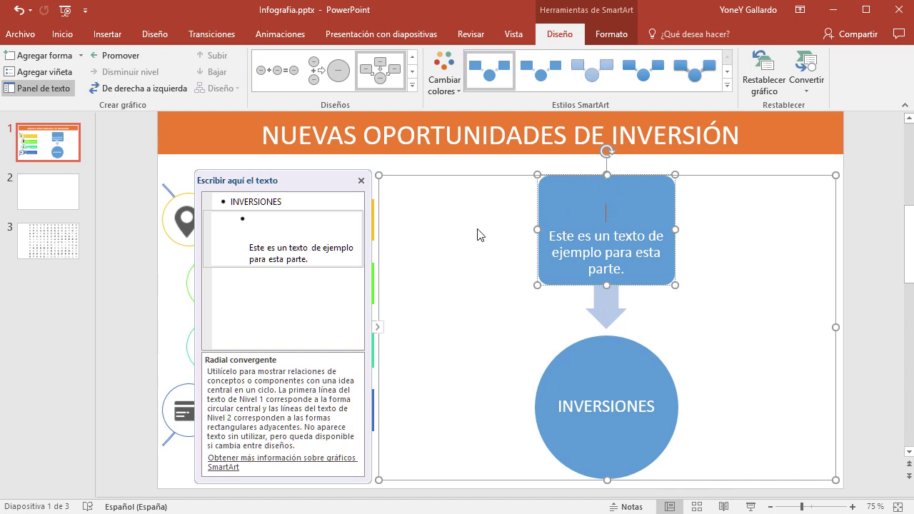
left_click(318, 259)
left_click(250, 222, "shift")
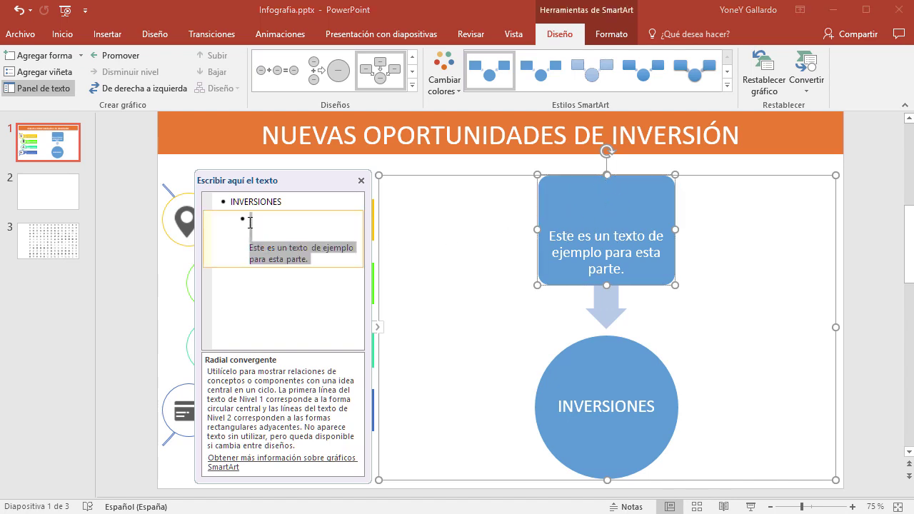
left_click(340, 263)
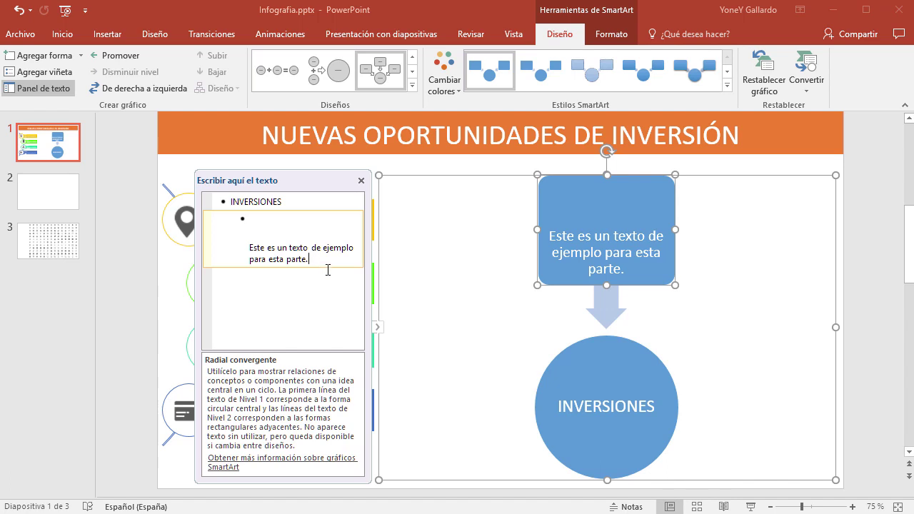
key("Return")
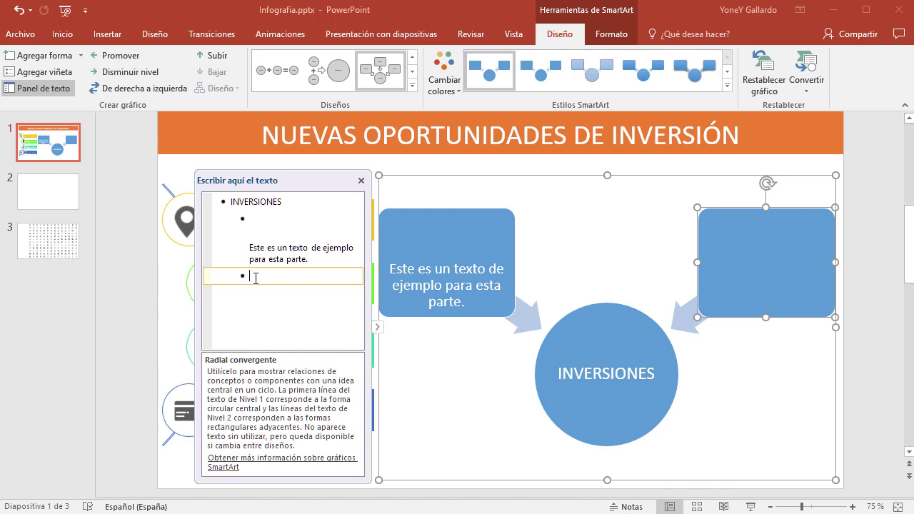
- Paste the sample text into the empty box and keep adding sample-text boxes until there are eight
left_click(311, 265)
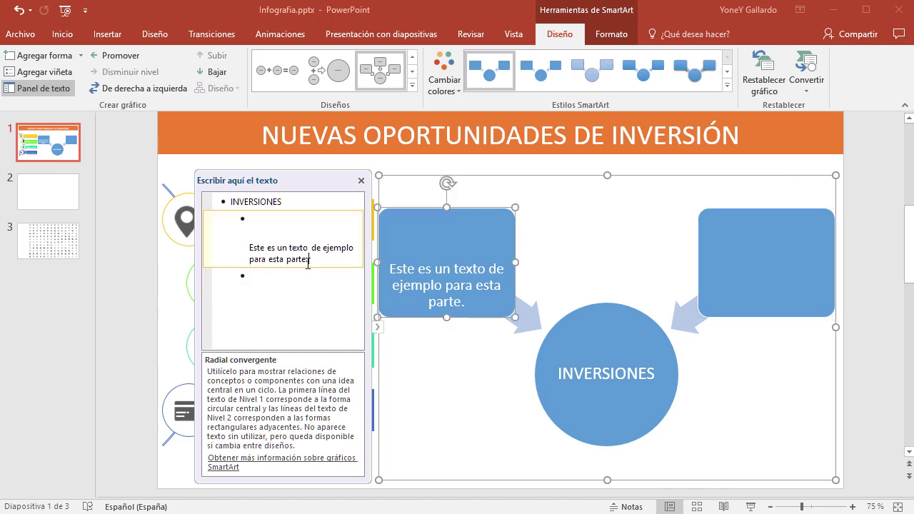
left_click(282, 276)
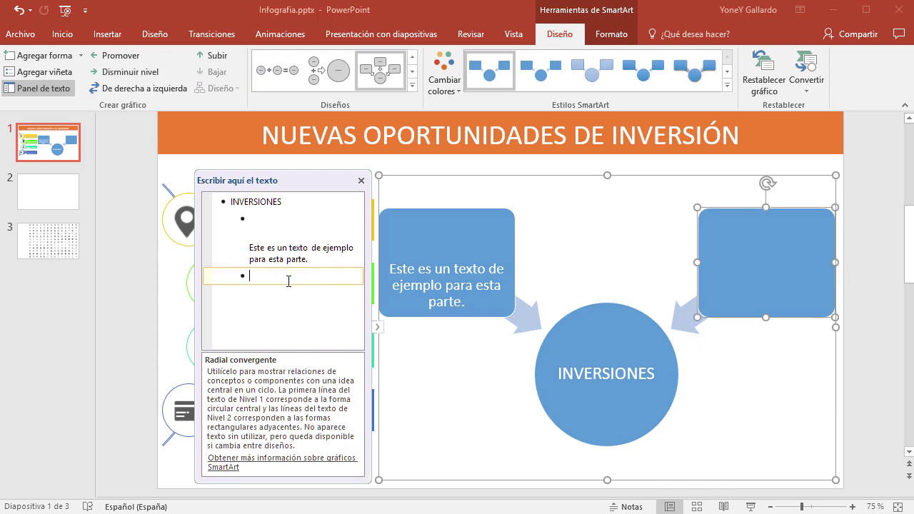
type("Este es un texto de ejemplo para esta parte.")
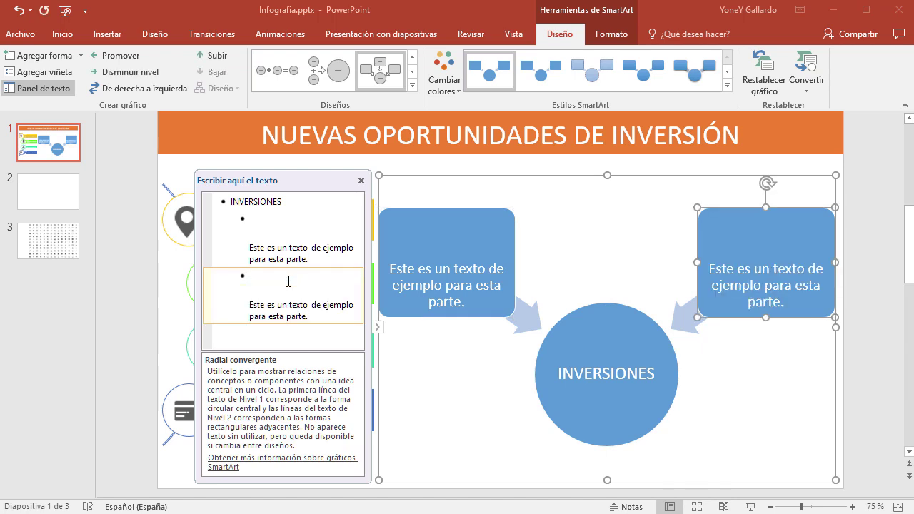
key("Return")
type("Este es un texto de ejemplo para esta parte.")
key("Return")
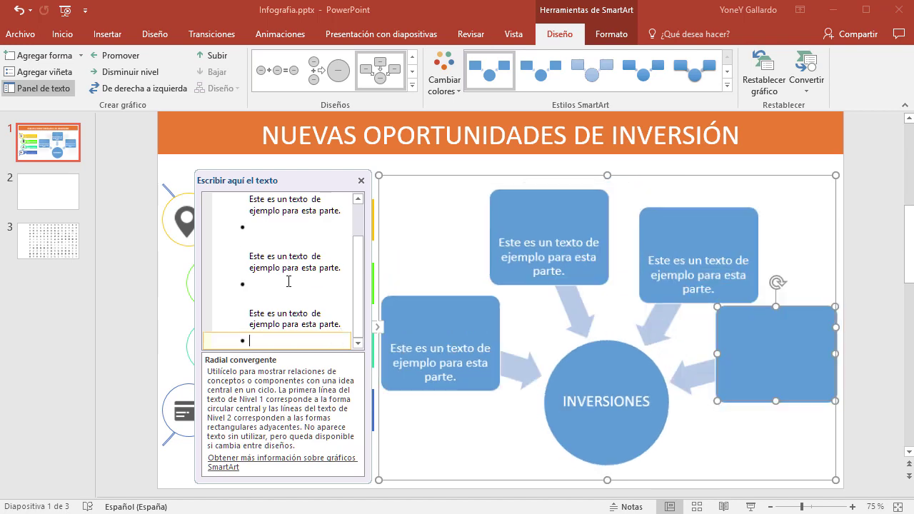
type("Este es un texto de ejemplo para esta parte.")
key("Return")
type("Este es un texto de ejemplo para esta parte.")
key("Return")
key("ctrl+v")
key("Return")
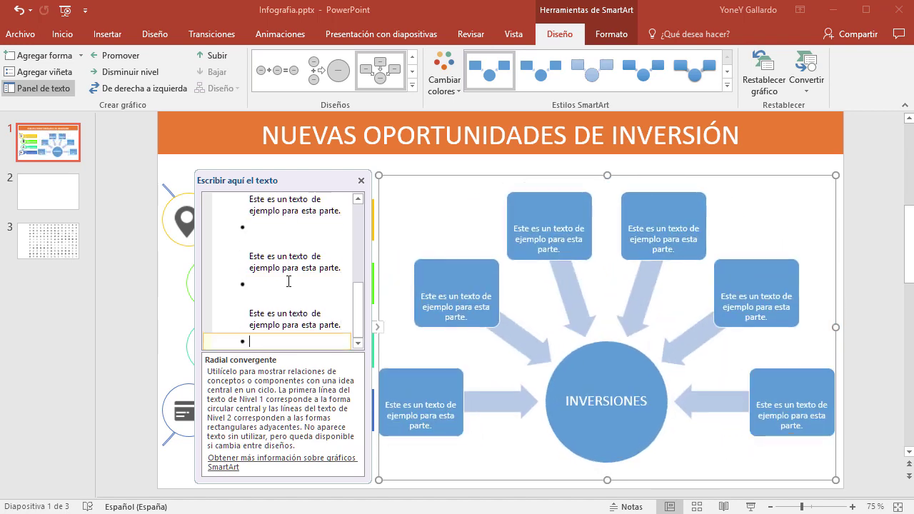
key("ctrl+v")
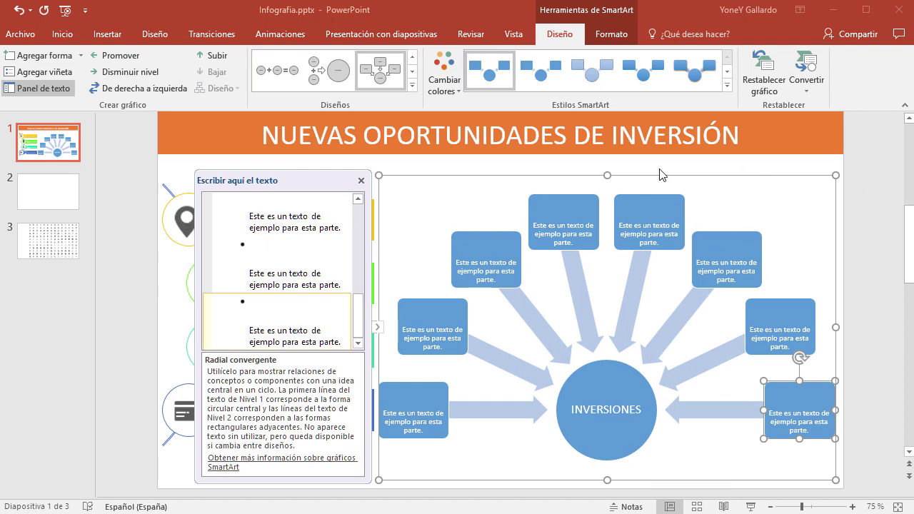
left_click(863, 254)
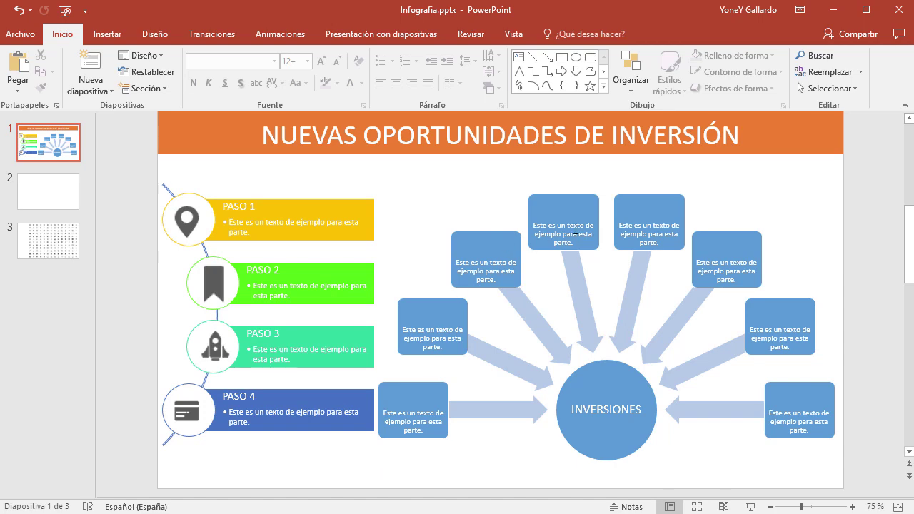
- Check the icons on slide 3, then return to slide 1 and select the radial diagram
left_click(71, 249)
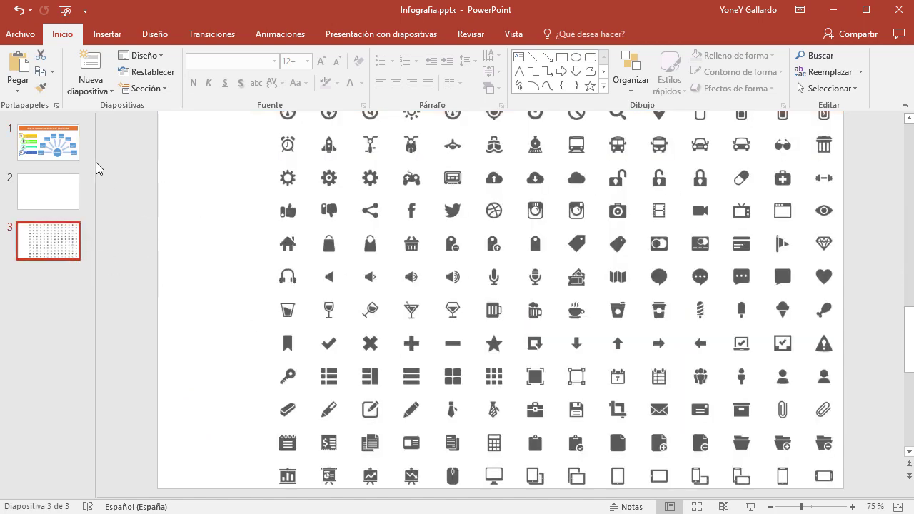
left_click(74, 154)
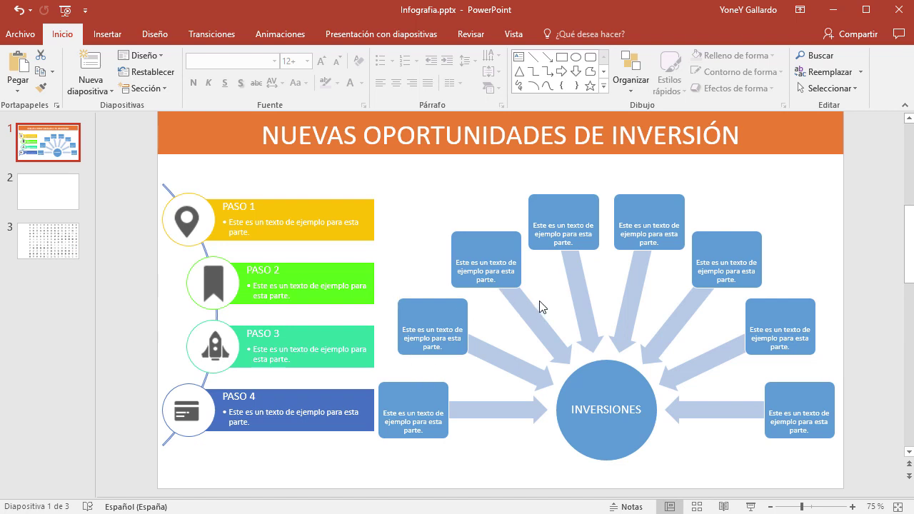
left_click(736, 212)
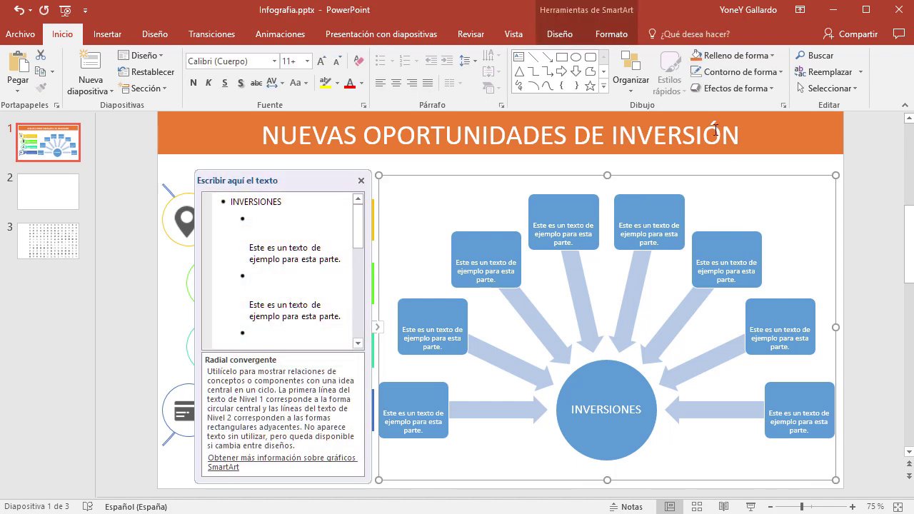
- Apply the fourth Multicolor yellow-to-blue colour scheme to the radial diagram
left_click(555, 35)
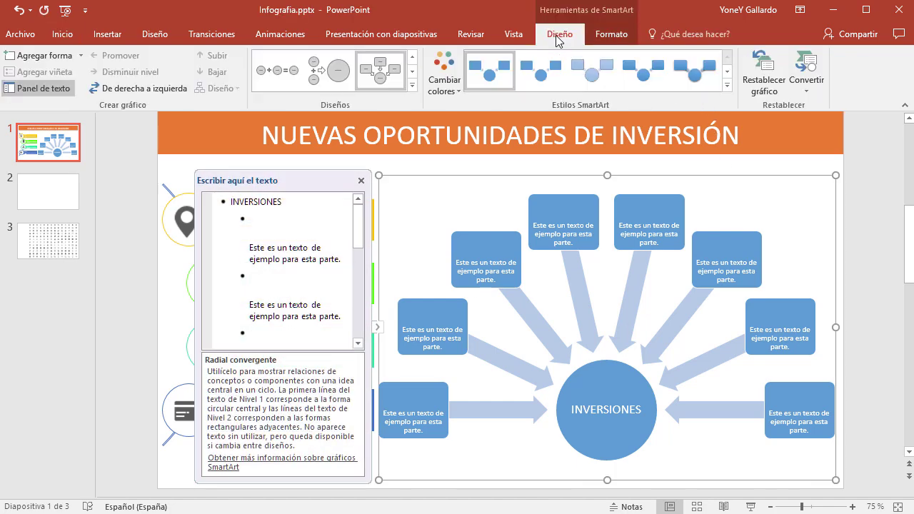
left_click(437, 87)
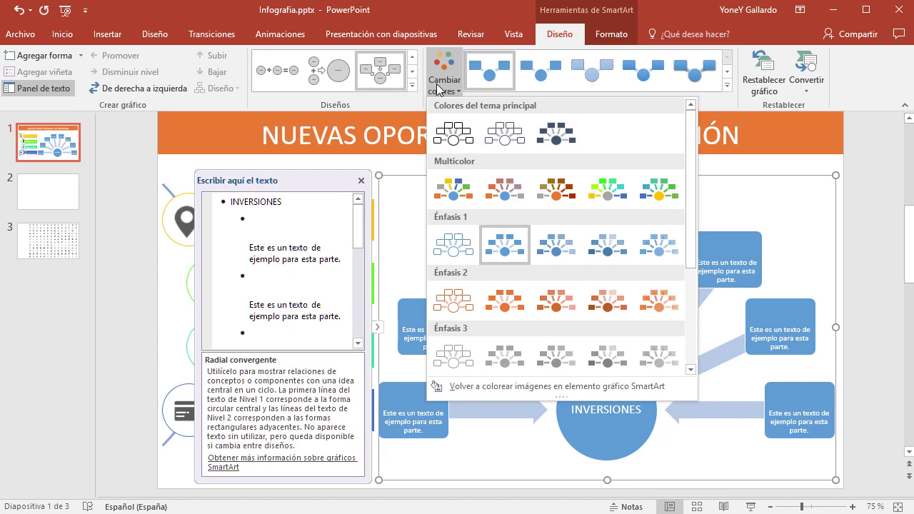
left_click(608, 189)
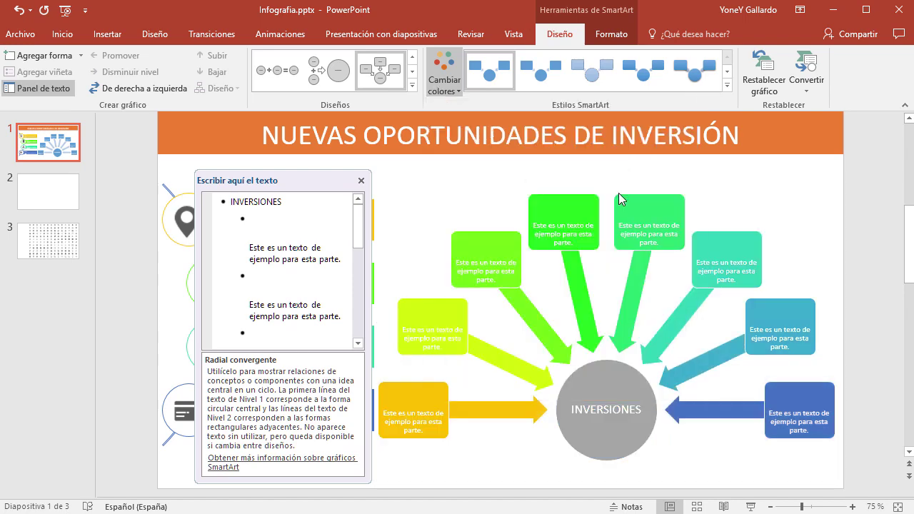
left_click(845, 275)
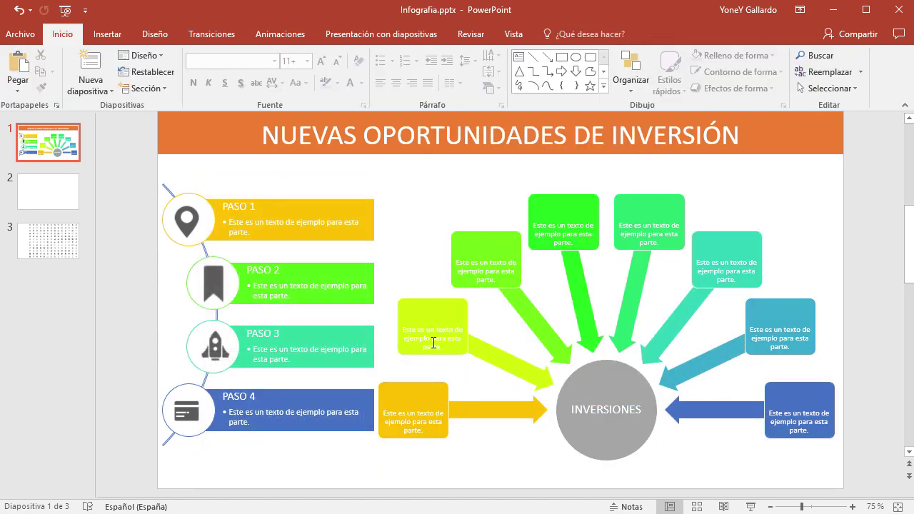
- Move the PASO steps diagram slightly lower on the slide
left_click(249, 188)
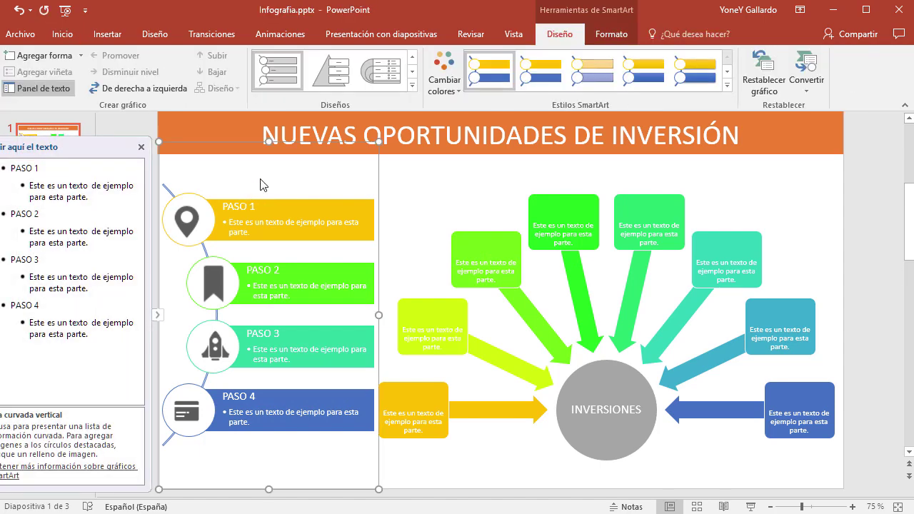
left_click_drag(268, 141, 267, 150)
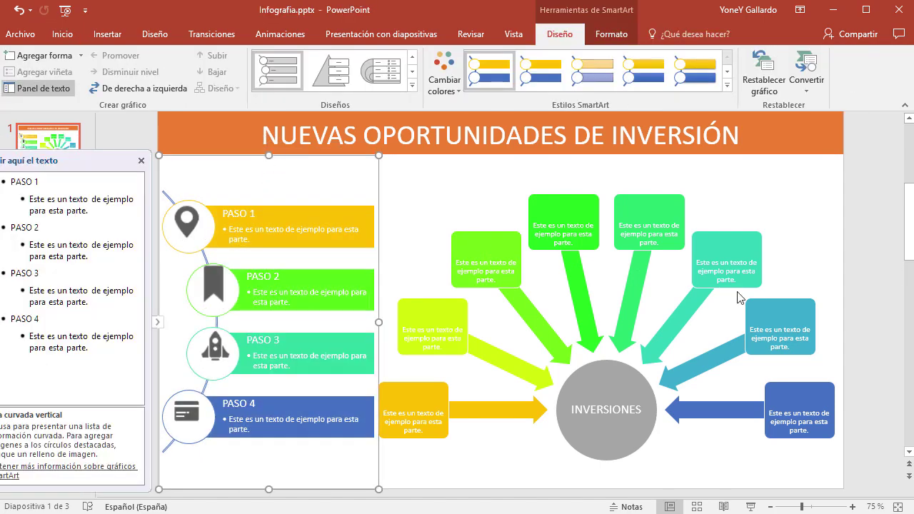
left_click(853, 308)
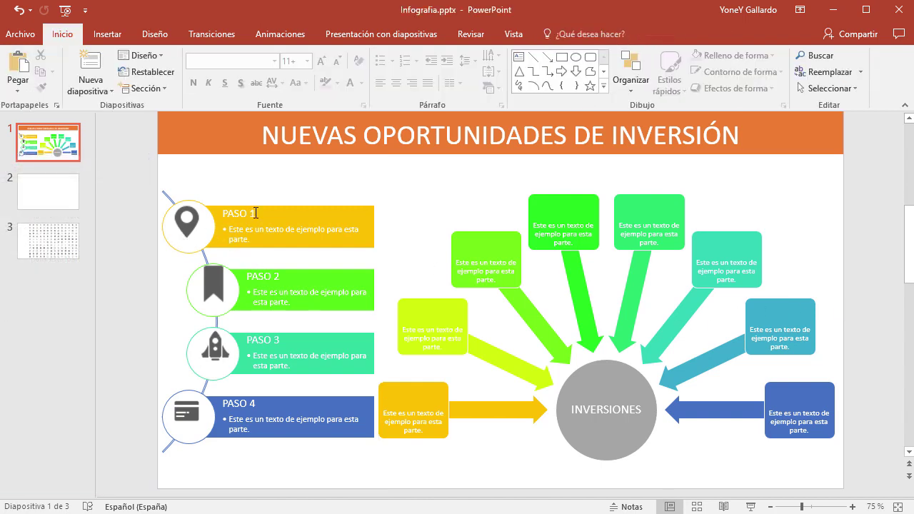
left_click(771, 208)
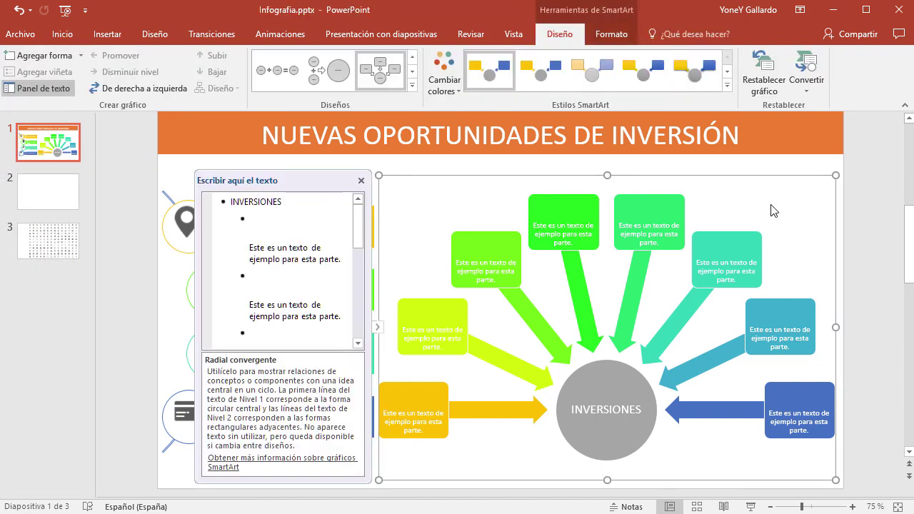
left_click(873, 260)
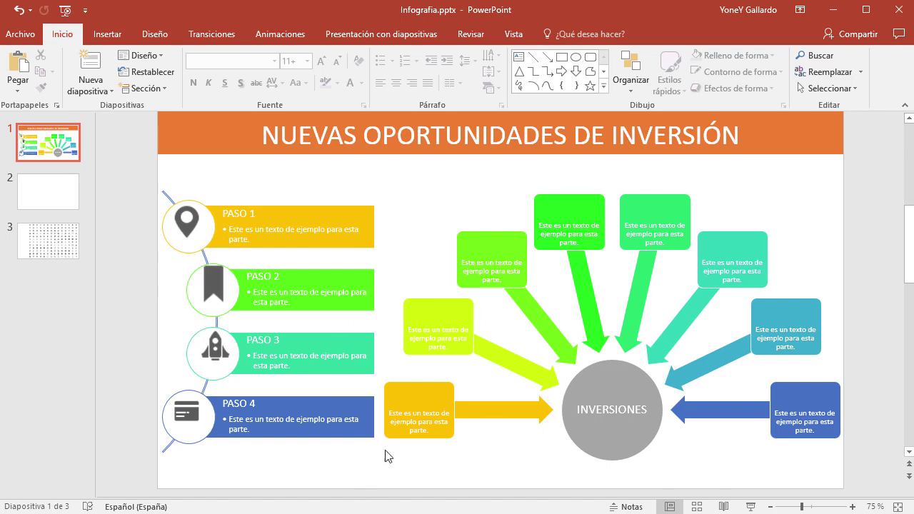
left_click(176, 294)
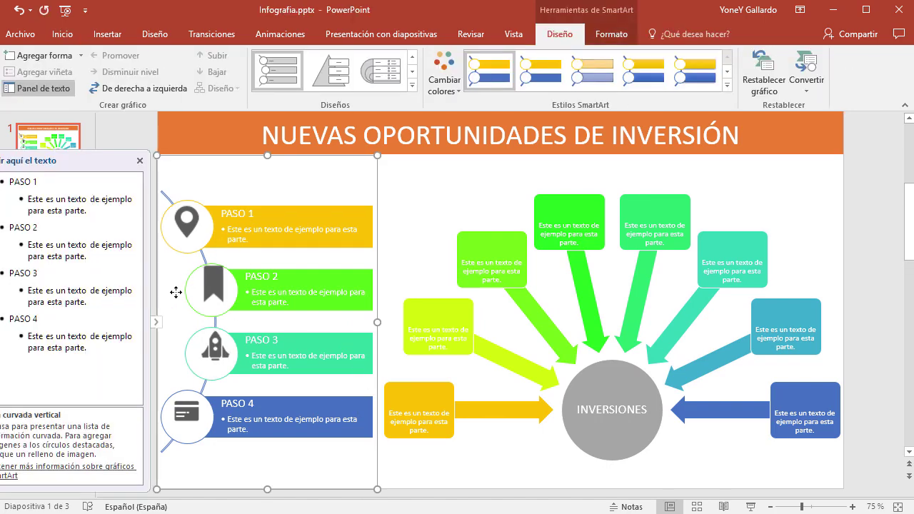
left_click(866, 333)
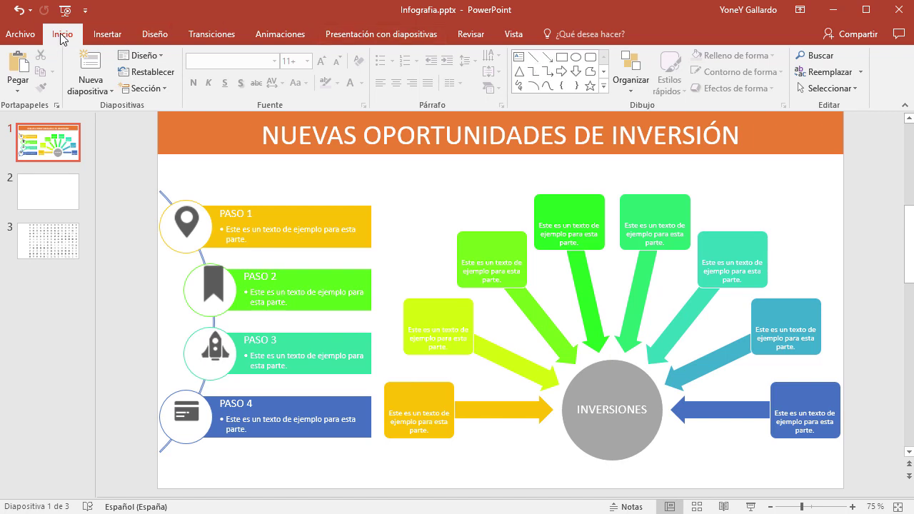
- Open the Formas list from the Insertar tab
left_click(603, 86)
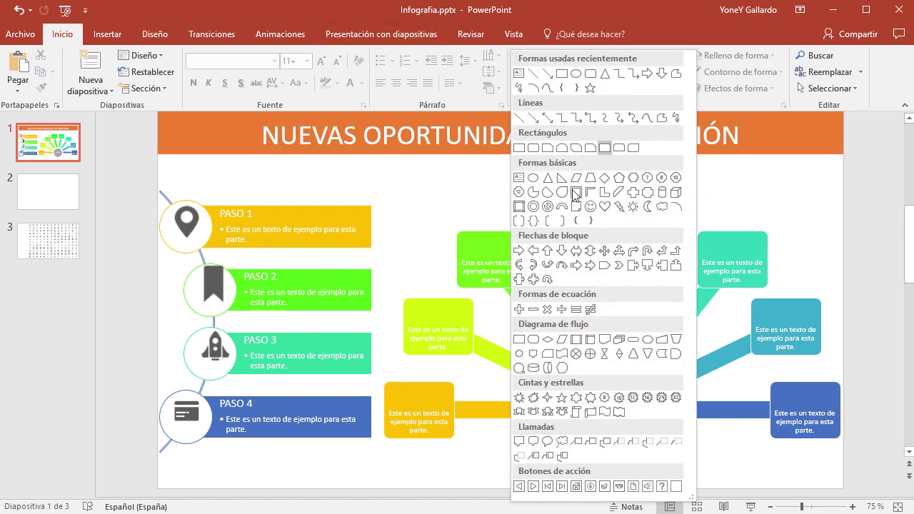
key("Escape")
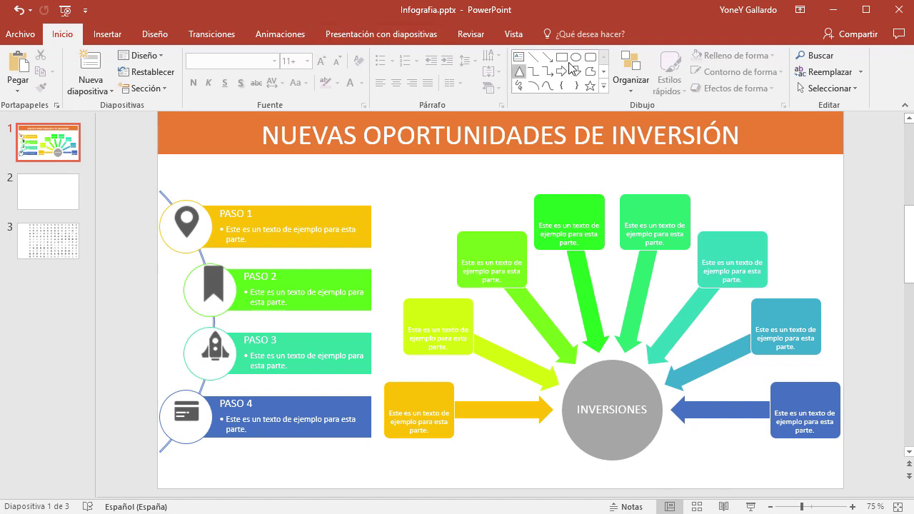
left_click(109, 34)
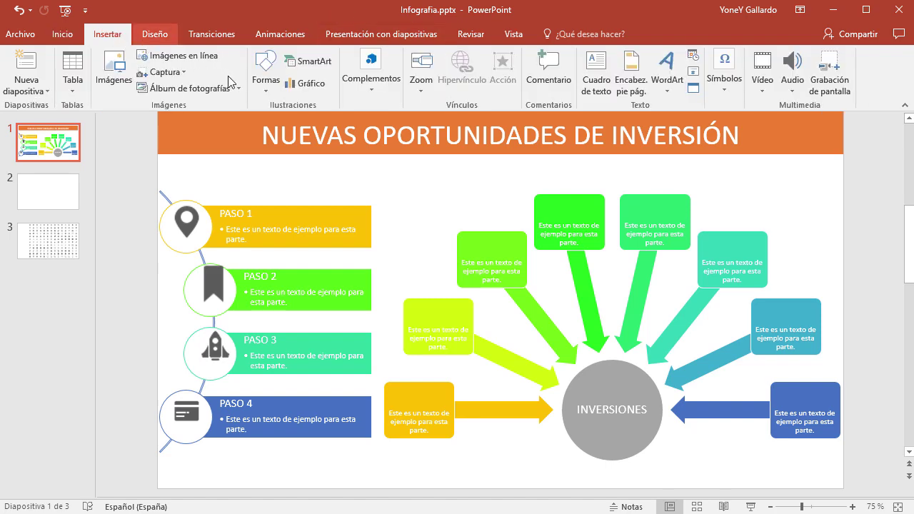
left_click(270, 87)
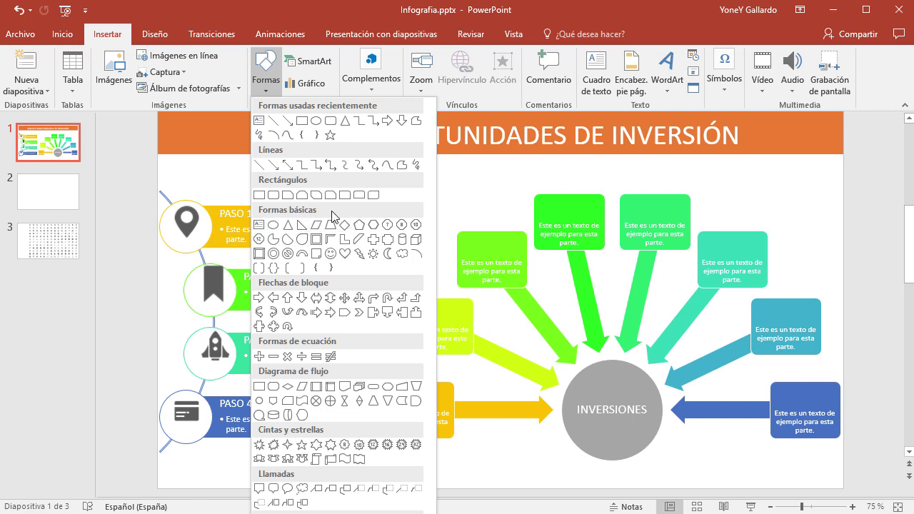
- Choose the Elipse shape and zoom in on the area around the yellow box
left_click(272, 226)
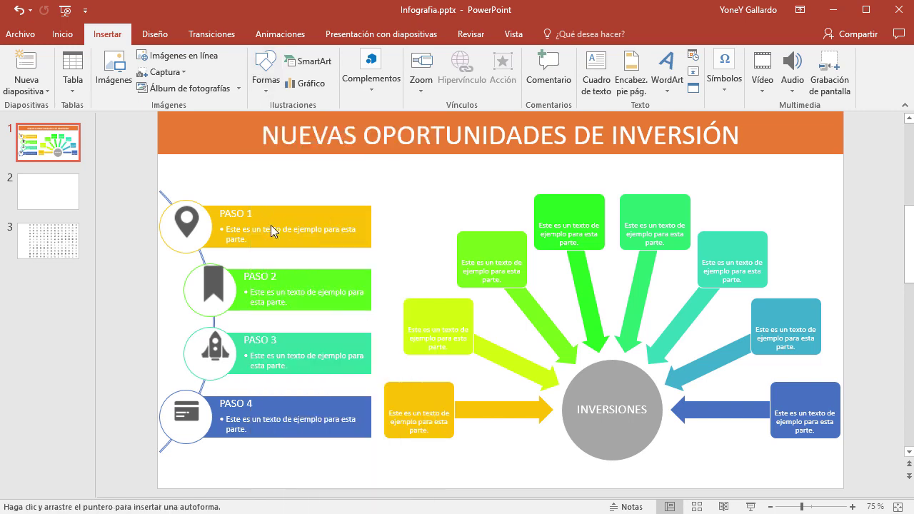
scroll(397, 478, "up", 3)
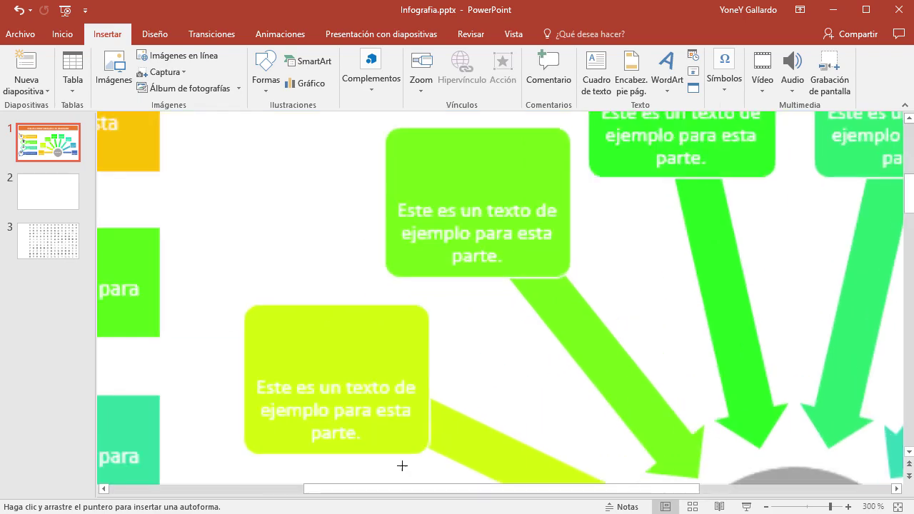
scroll(405, 467, "up", 3)
scroll(381, 410, "up", 2)
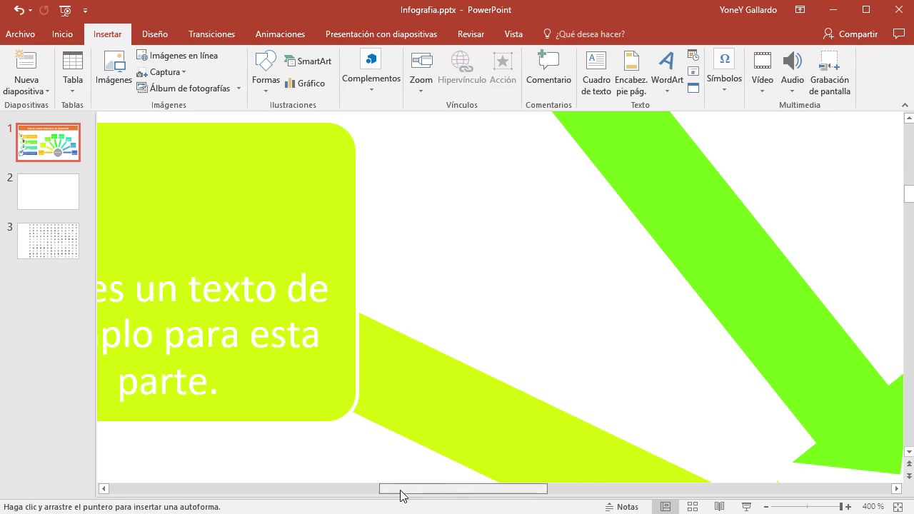
left_click_drag(457, 492, 389, 493)
scroll(527, 417, "down", 3)
scroll(526, 417, "down", 2)
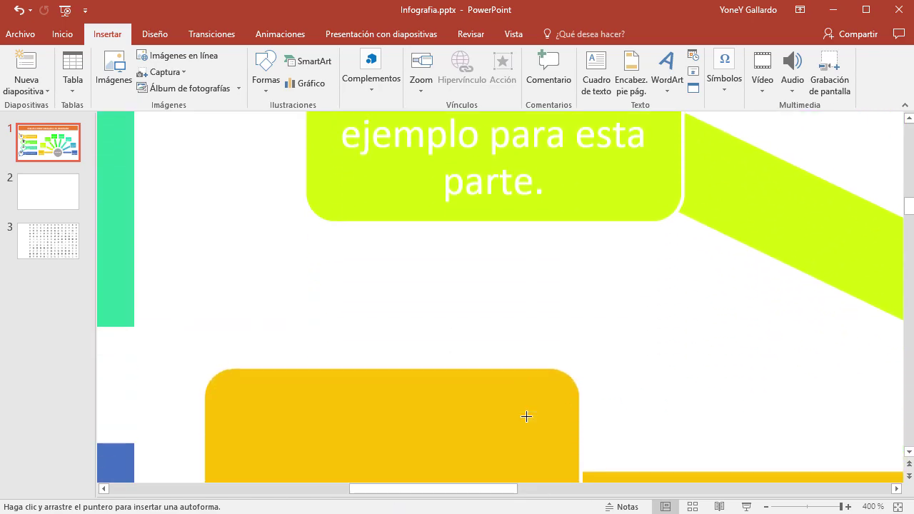
scroll(526, 417, "down", 2)
scroll(526, 417, "down", 2)
scroll(421, 366, "down", 3, "ctrl")
scroll(422, 366, "down", 2)
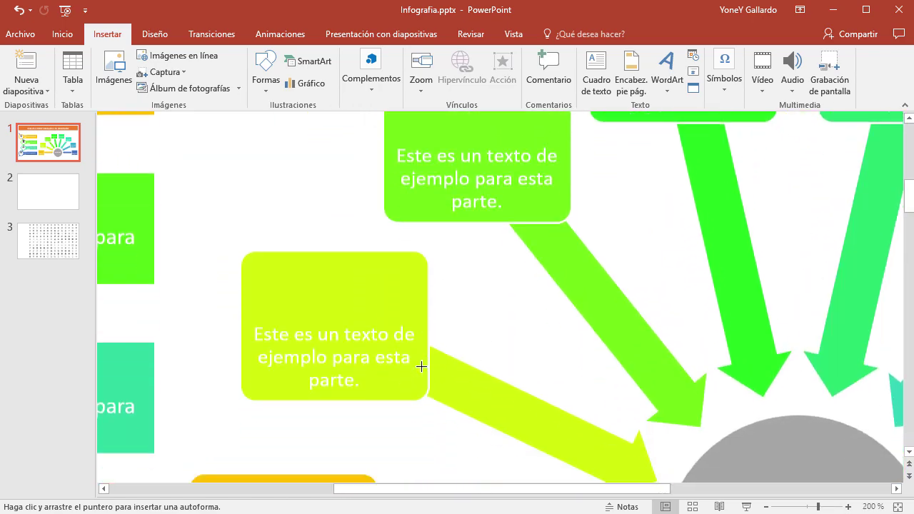
scroll(422, 366, "down", 2)
scroll(420, 368, "down", 2)
scroll(419, 369, "down", 1)
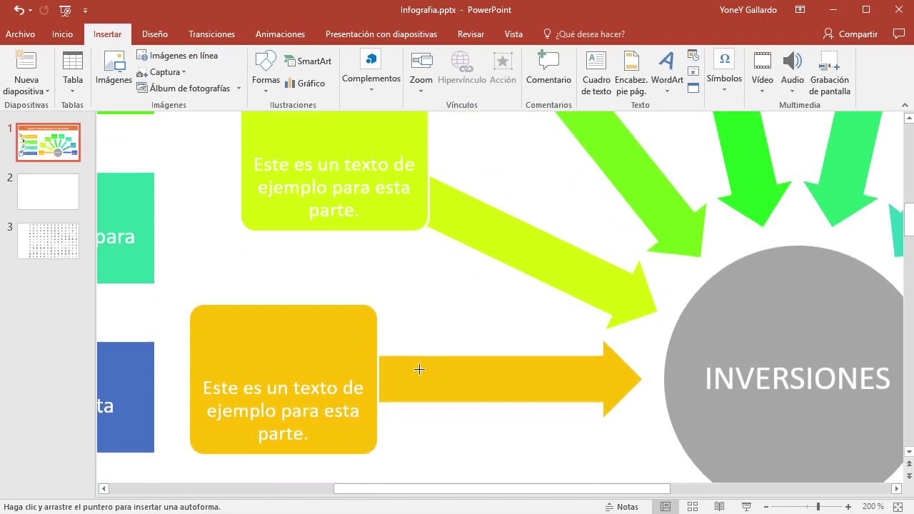
scroll(419, 369, "down", 1)
left_click_drag(414, 499, 339, 494)
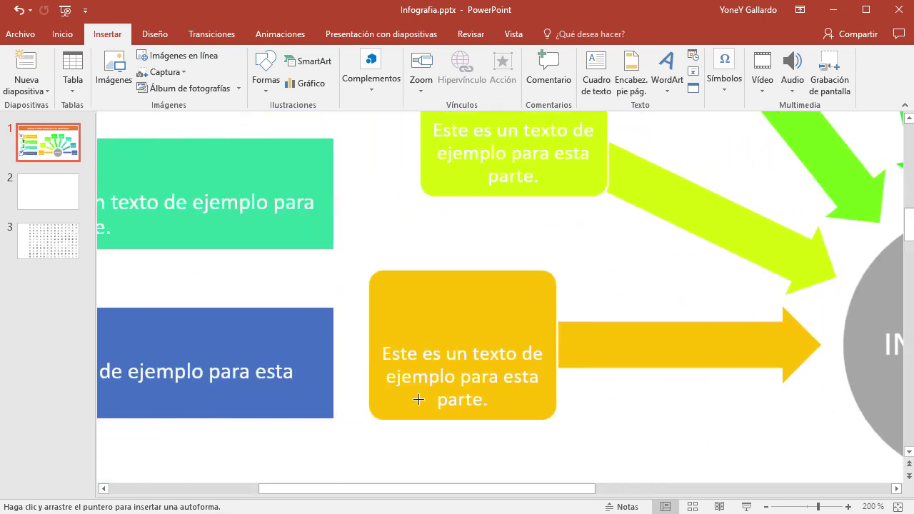
scroll(419, 400, "down", 1)
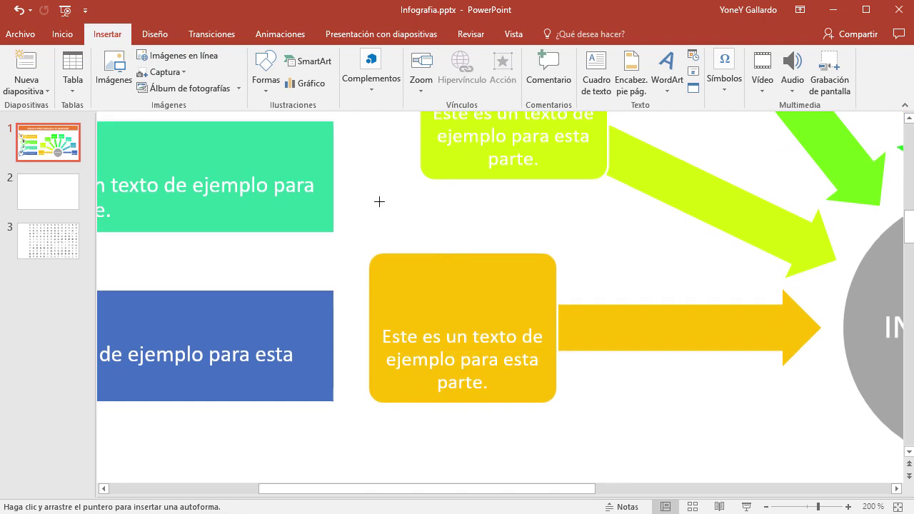
- Draw a 1.14 cm circle just above the yellow box's top-left corner
left_click_drag(379, 202, 441, 258)
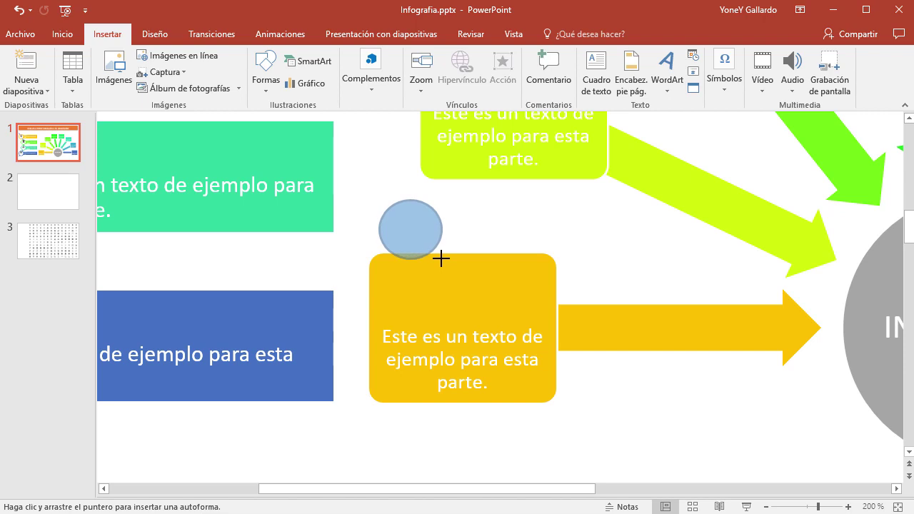
left_click_drag(442, 259, 370, 284)
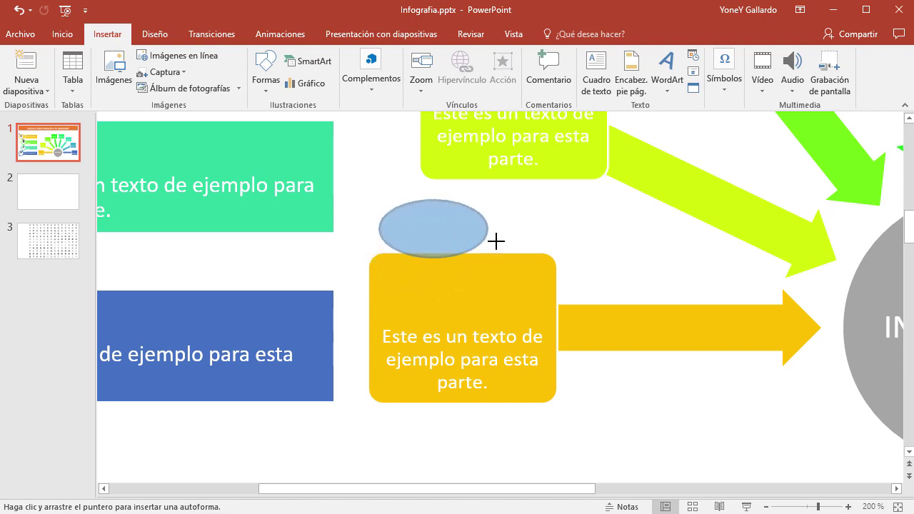
mouse_move(370, 284)
left_mouse_down()
mouse_move(450, 236)
mouse_move(426, 237)
mouse_move(440, 243)
left_mouse_up()
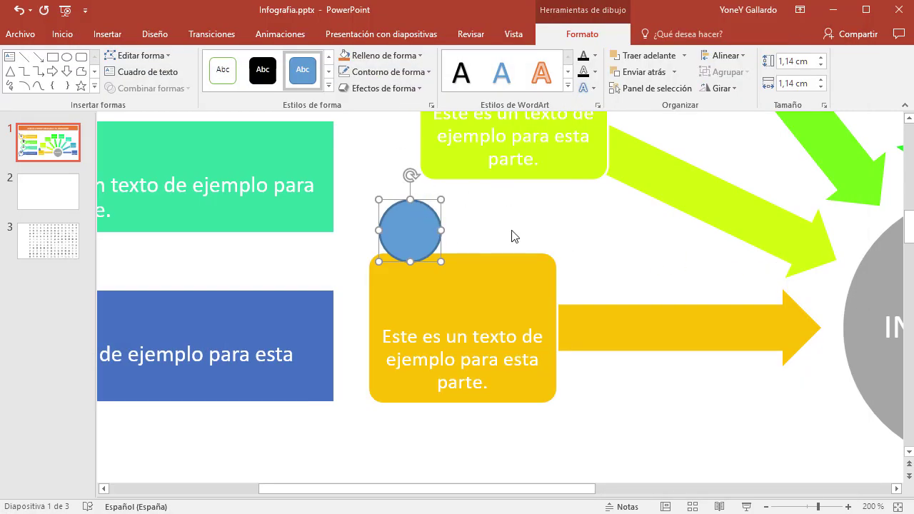
- Remove the circle's outline, eyedrop the yellow box's fill, and move it onto the box's corner
left_click(427, 74)
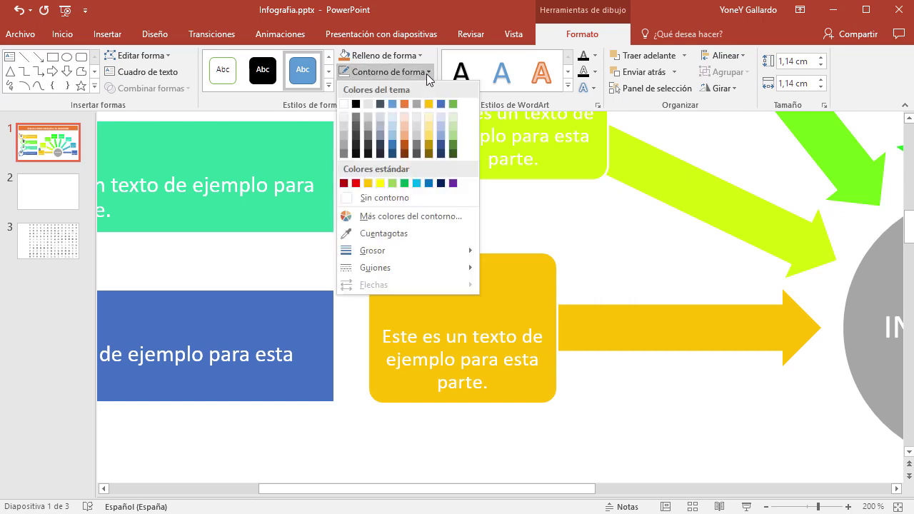
left_click(384, 197)
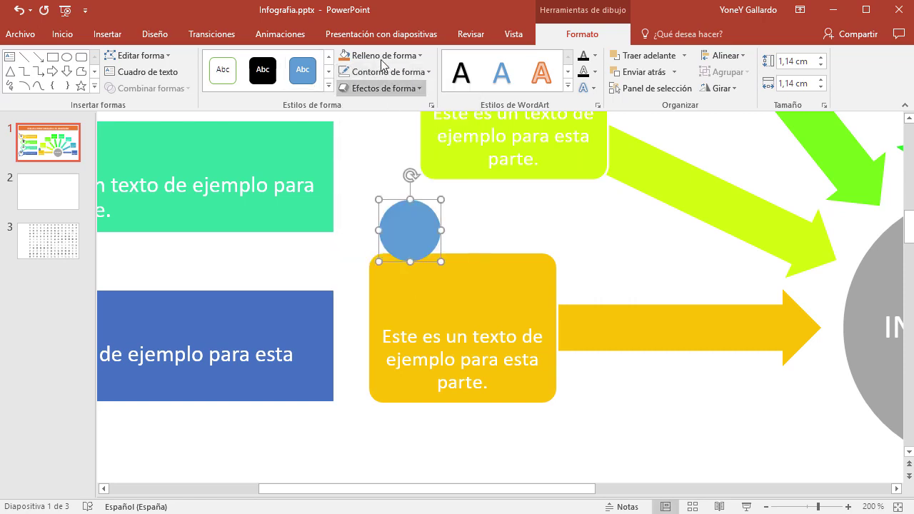
left_click(419, 55)
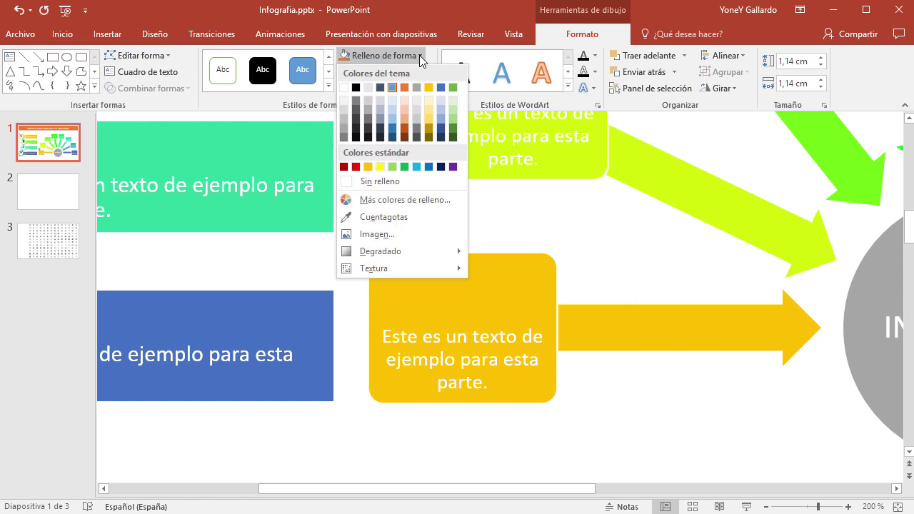
left_click(386, 214)
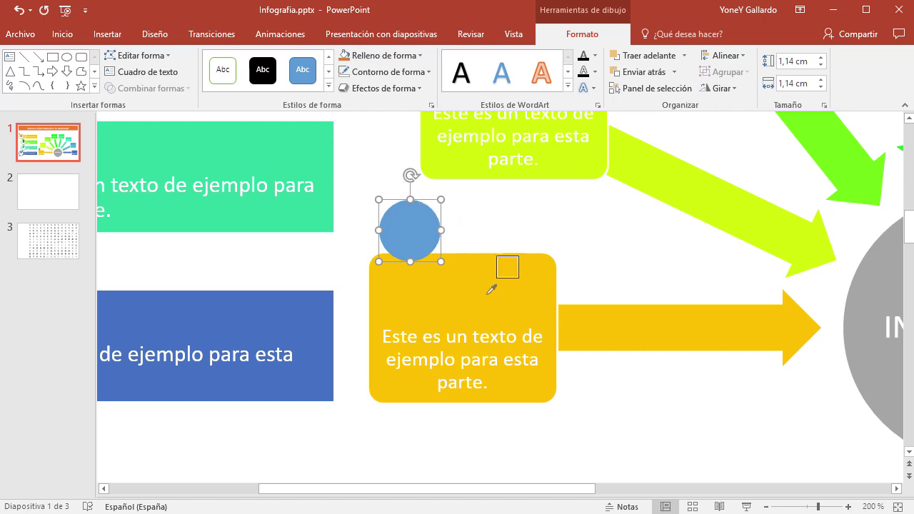
left_click(509, 290)
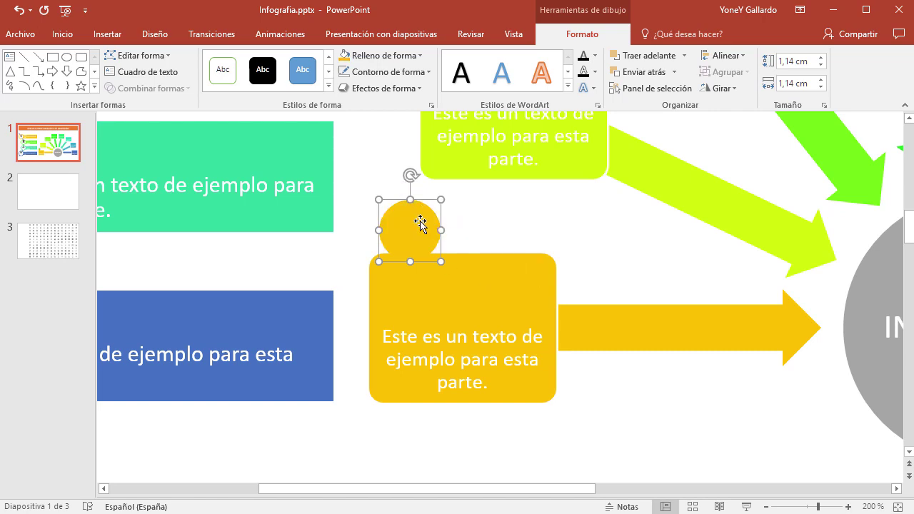
mouse_move(426, 212)
left_mouse_down()
mouse_move(392, 226)
mouse_move(386, 219)
left_mouse_up()
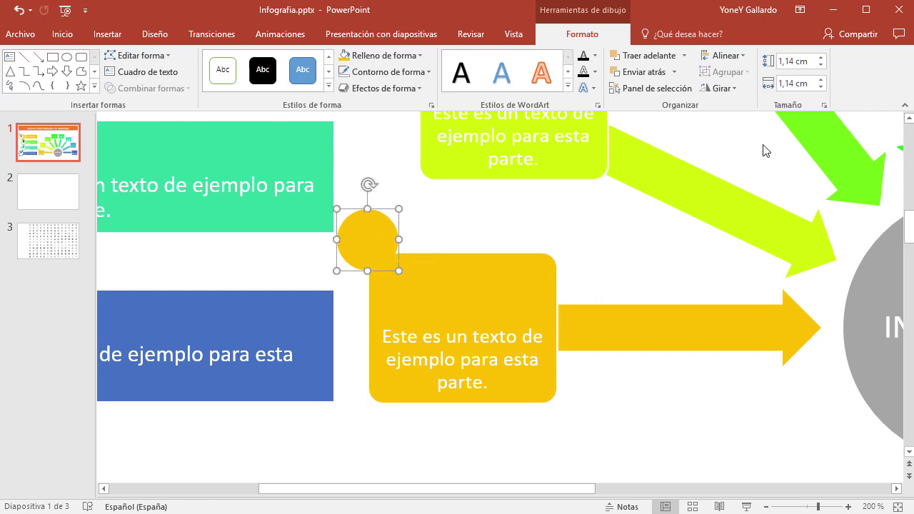
- Type the number 1 inside the yellow circle, then zoom out to 125%
right_click(365, 238)
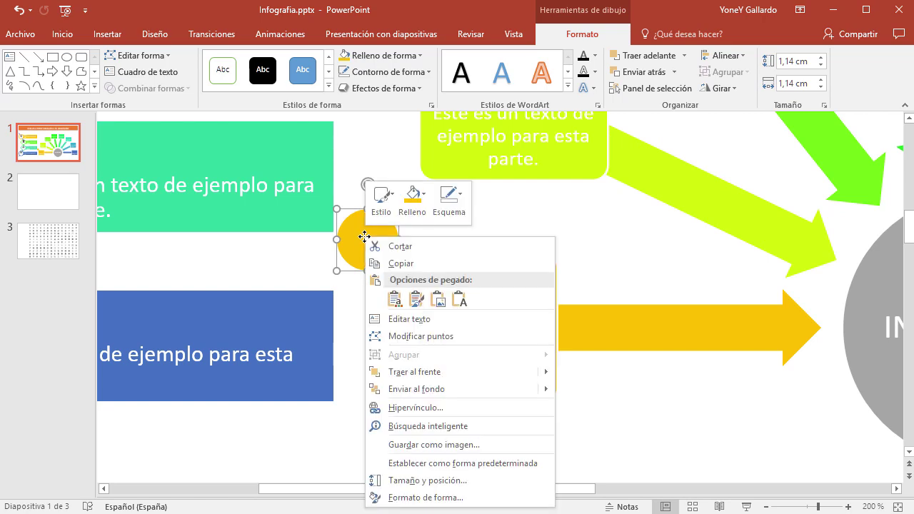
left_click(410, 320)
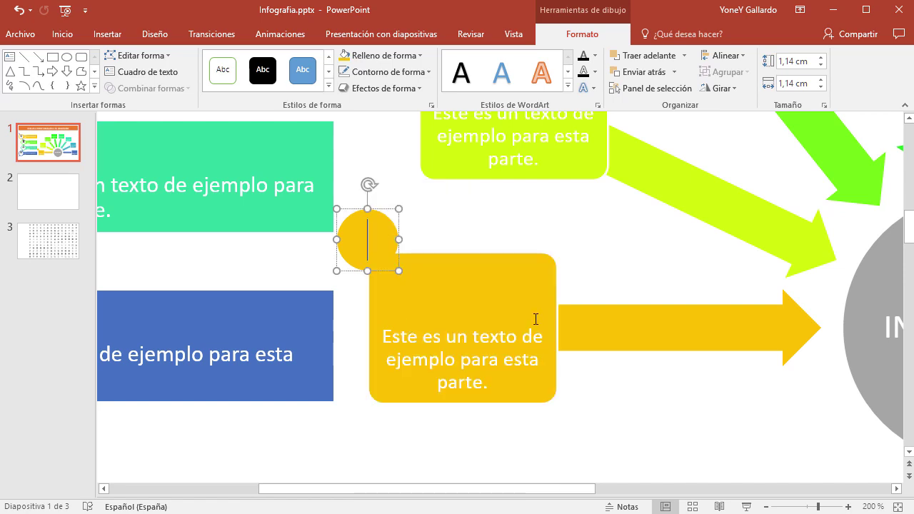
type("1")
scroll(569, 279, "down", 5, "ctrl")
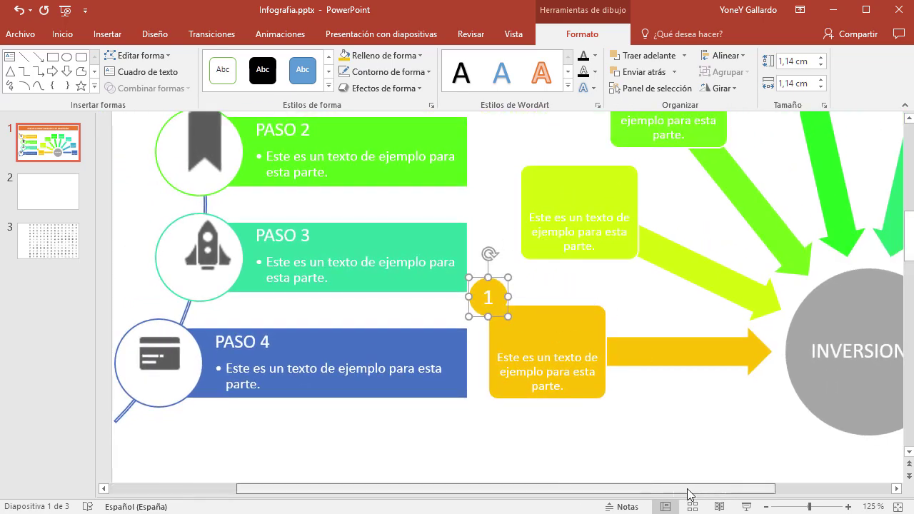
left_click_drag(559, 487, 718, 493)
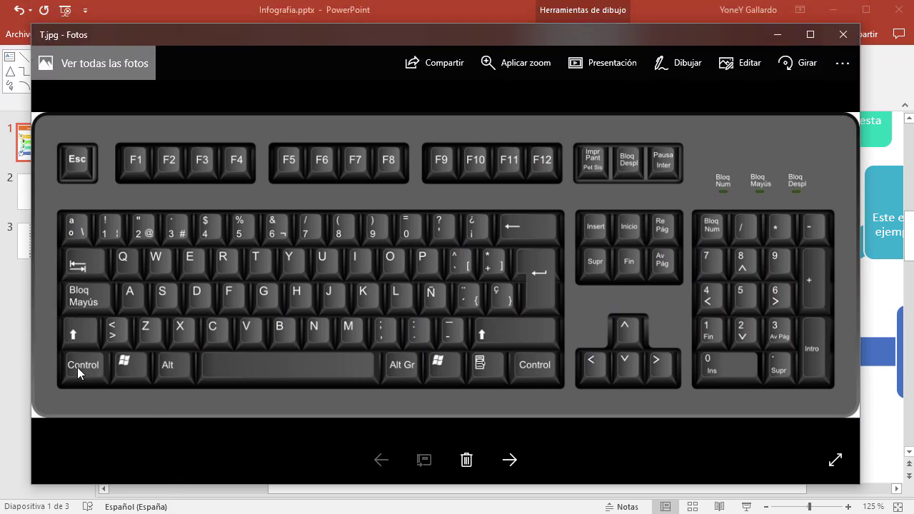
left_click(777, 34)
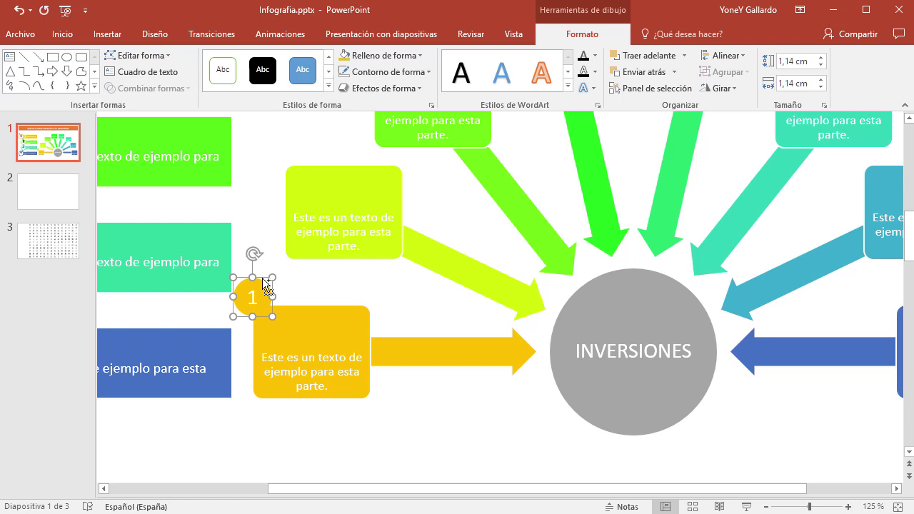
- Place a copy of circle 1 on the lime box, renumber it 2, and nudge it onto the corner
left_click_drag(263, 281, 279, 142)
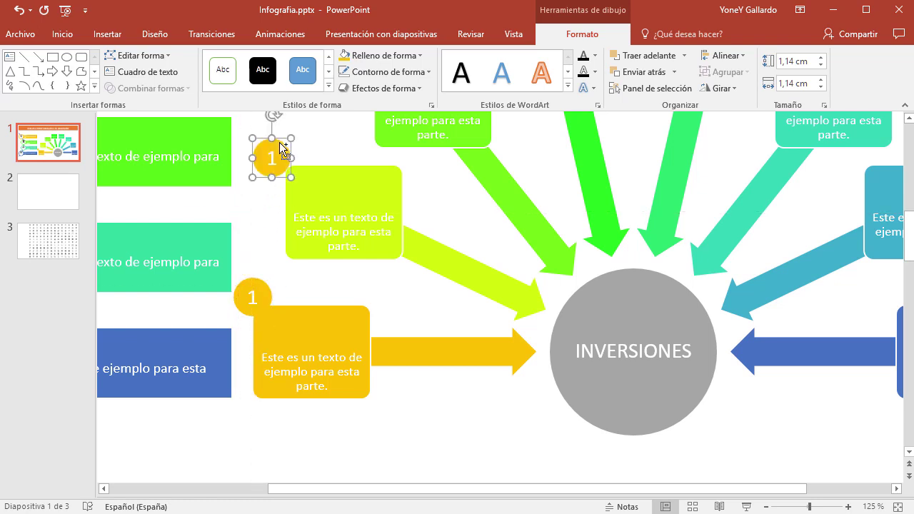
left_click(258, 289)
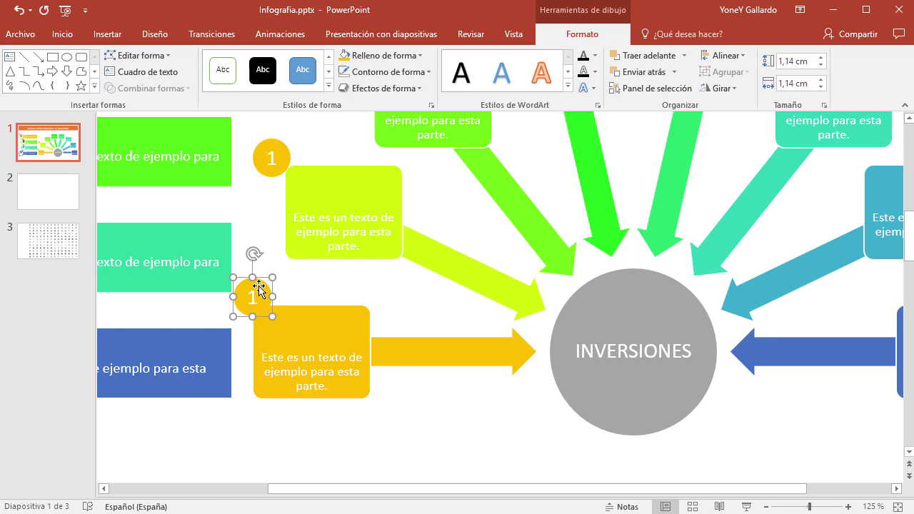
left_click(68, 36)
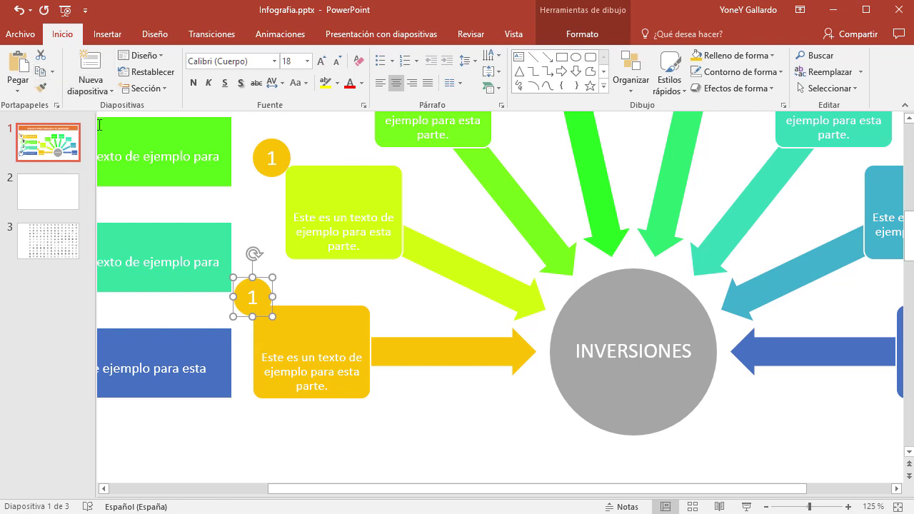
left_click(274, 164)
key("Delete")
type("2")
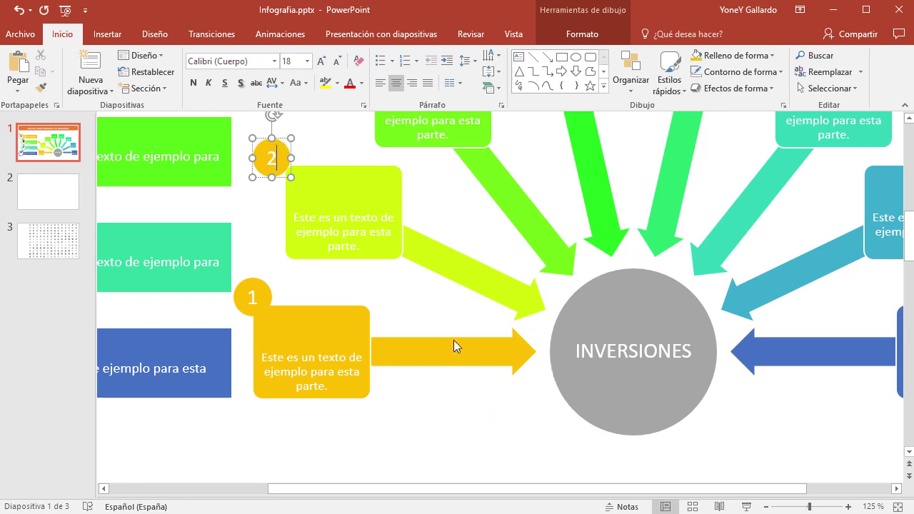
scroll(439, 374, "up", 5, "ctrl")
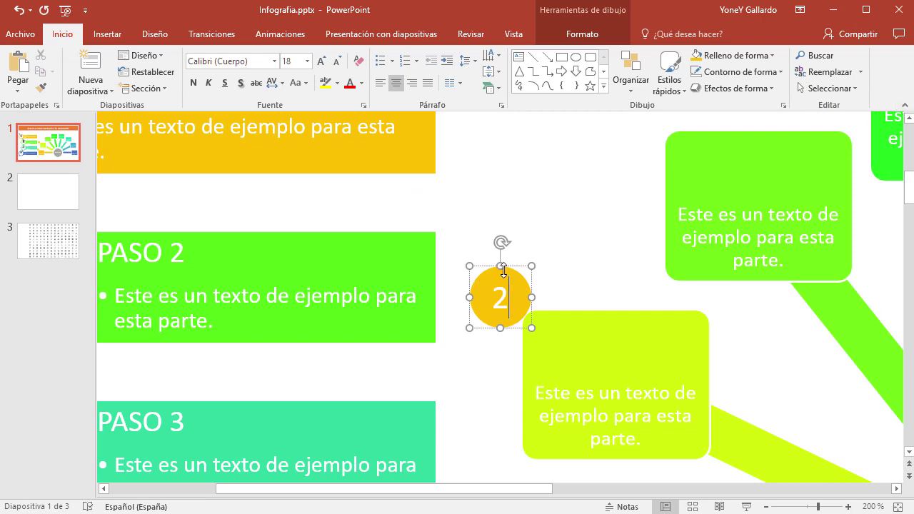
left_click_drag(514, 267, 536, 269)
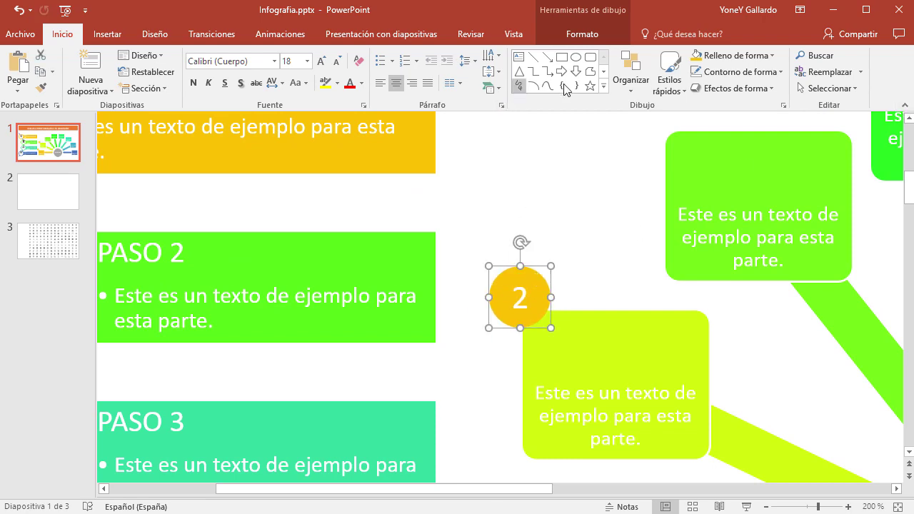
- Fill circle 2 with the yellow-green box's colour using the eyedropper
left_click(602, 29)
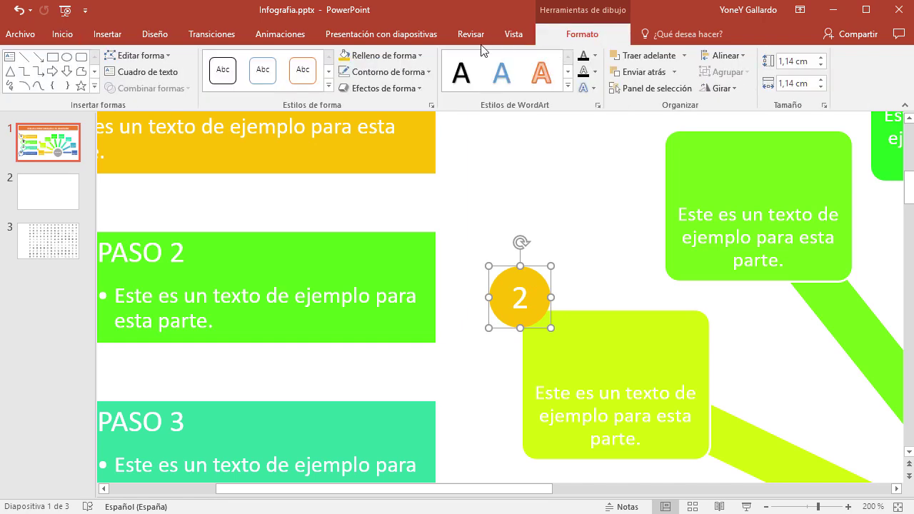
left_click(405, 55)
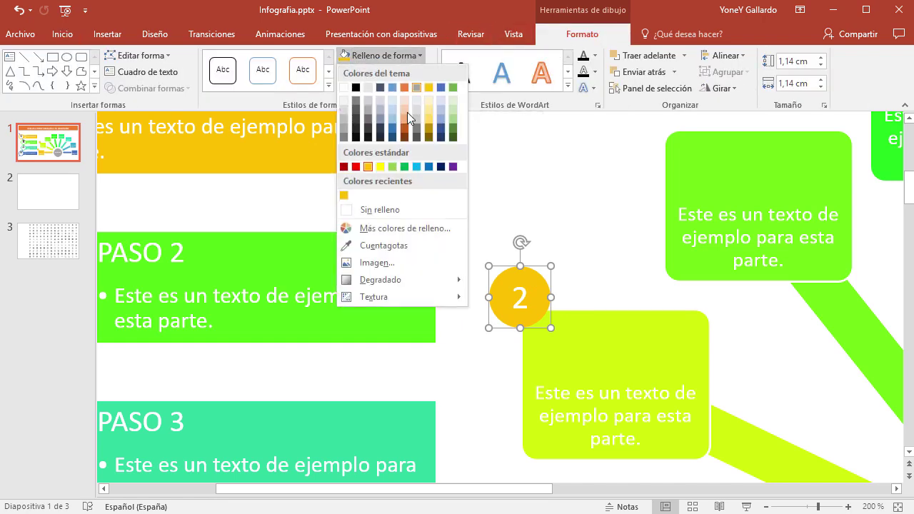
left_click(379, 250)
left_click(637, 368)
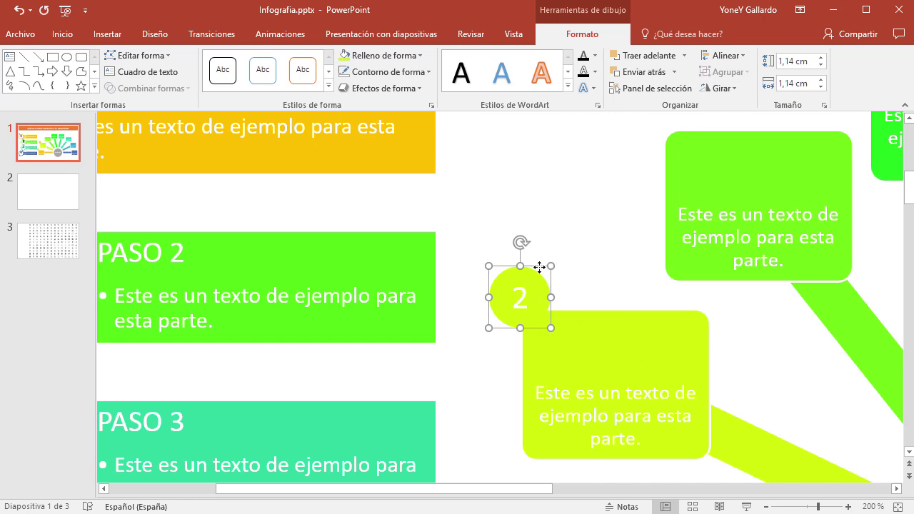
- Duplicate circle 2 onto the green box's top-left corner and renumber it 3
left_click_drag(576, 206, 677, 152)
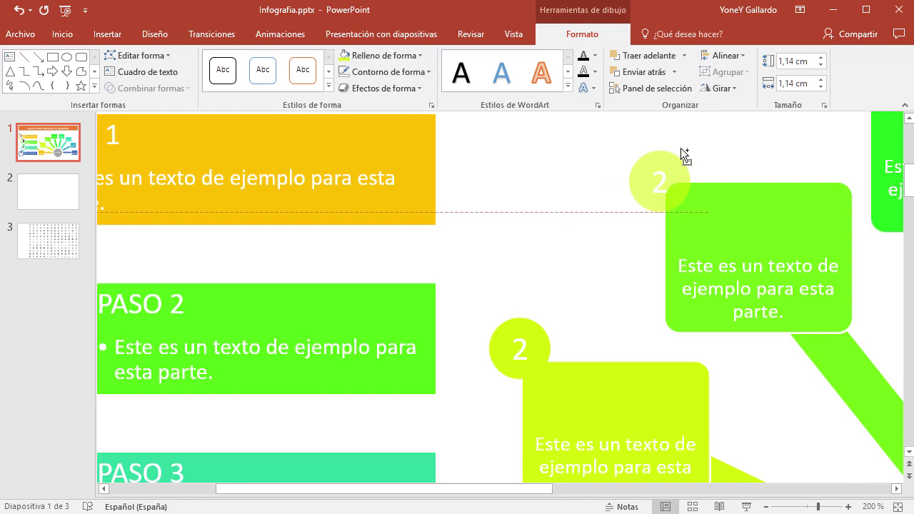
left_click_drag(677, 151, 681, 148)
key("BackSpace")
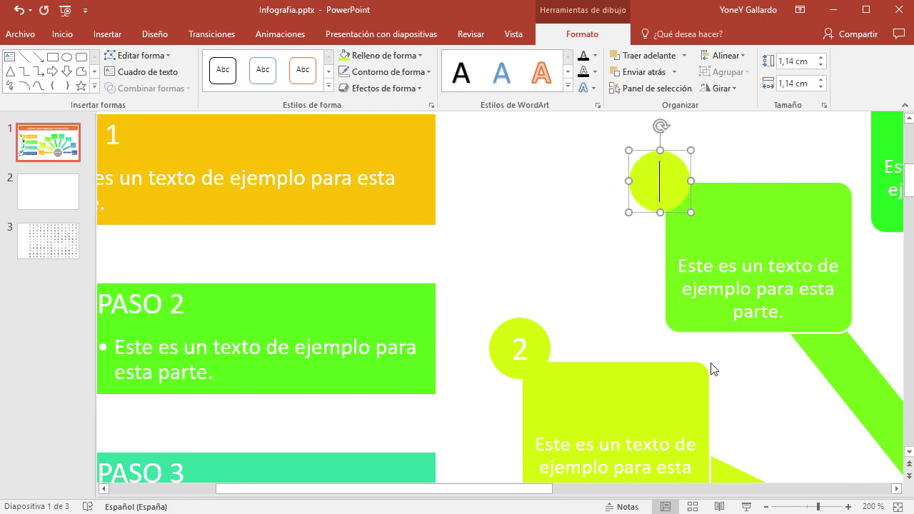
type("3")
- Fill circle 3 with the green box's colour using the eyedropper
left_click(390, 58)
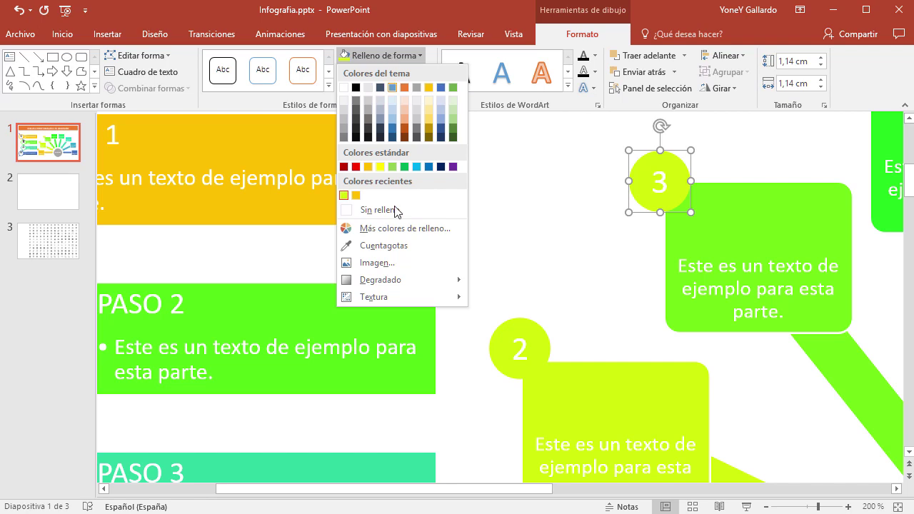
left_click(385, 246)
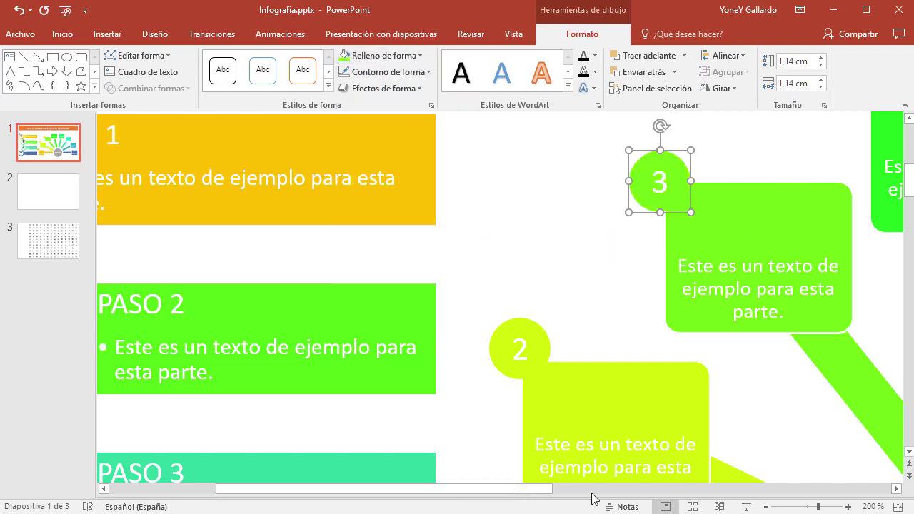
left_click(897, 490)
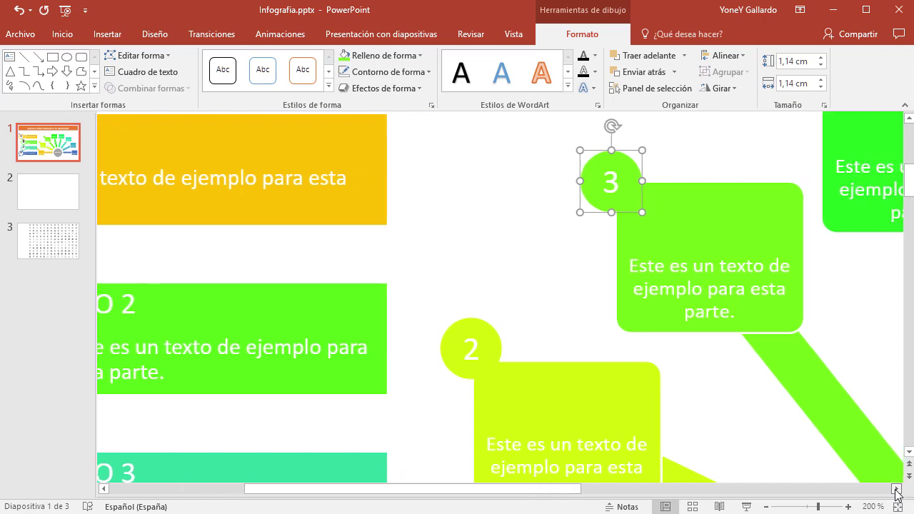
scroll(609, 335, "up", 3)
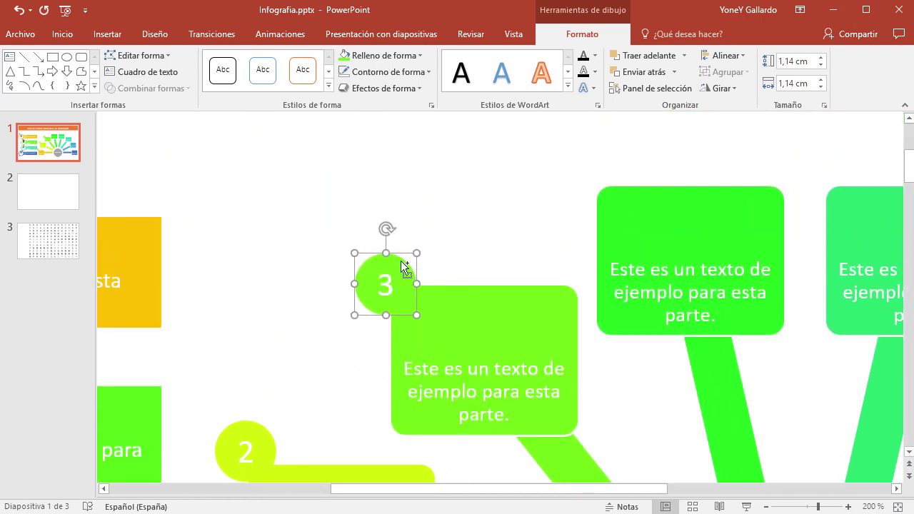
- Duplicate circle 3 onto the next green box, renumber it 4, and eyedrop that box's bright green
mouse_move(400, 261)
left_mouse_down()
mouse_move(622, 139)
mouse_move(613, 141)
left_mouse_up()
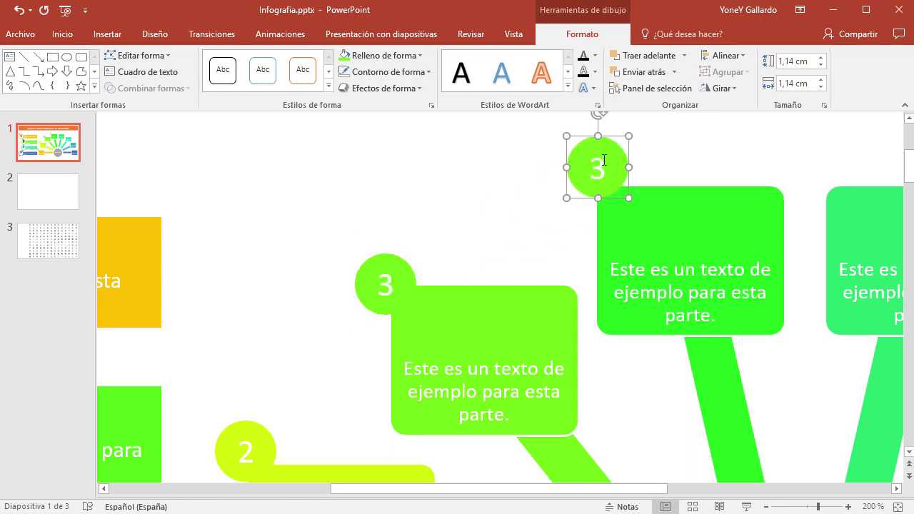
left_click(604, 160)
key("BackSpace")
type("4")
left_click(382, 55)
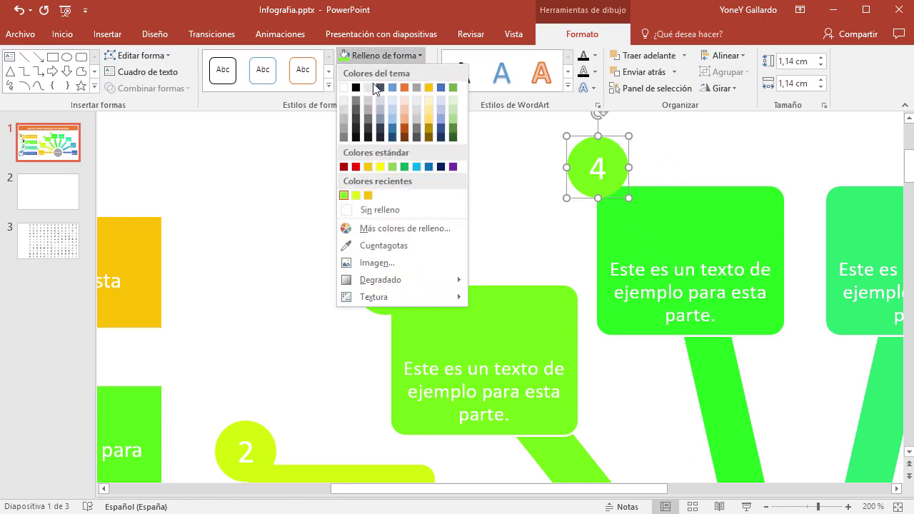
left_click(383, 246)
left_click(727, 237)
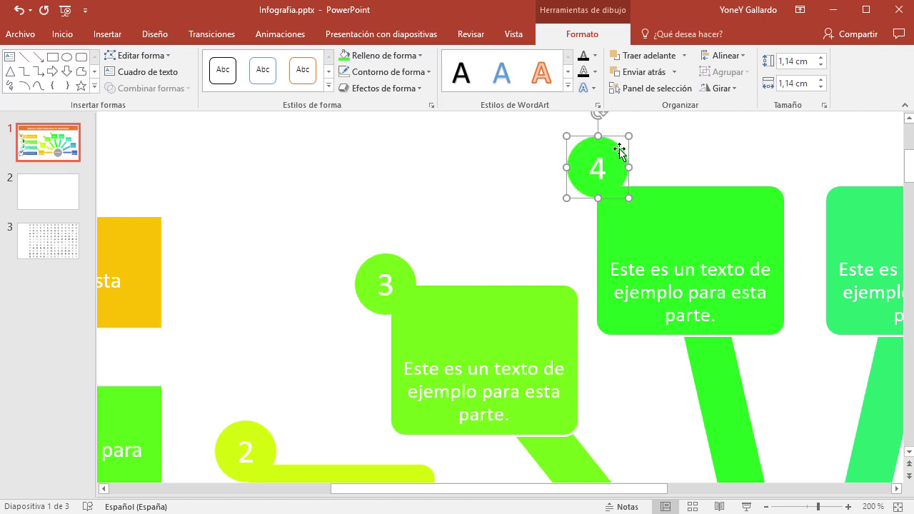
- Copy circle 4 to the next box as circle 5, filled with the lighter green box colour
left_click_drag(619, 151, 848, 151)
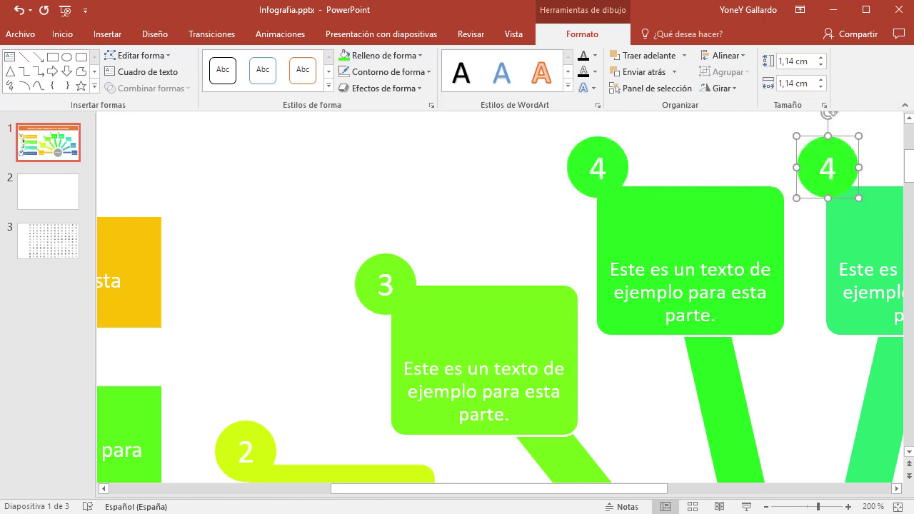
left_click(898, 489)
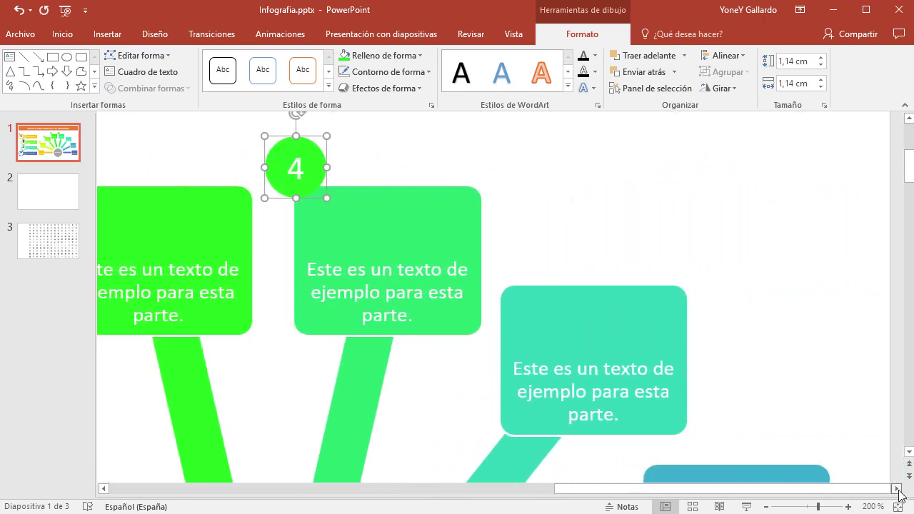
left_click(293, 167)
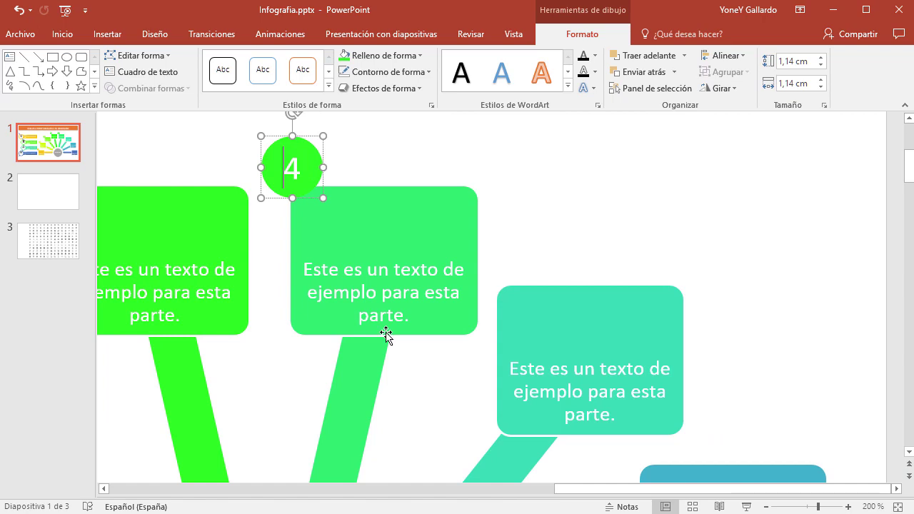
key("Delete")
type("5")
left_click(307, 141)
left_click(305, 153)
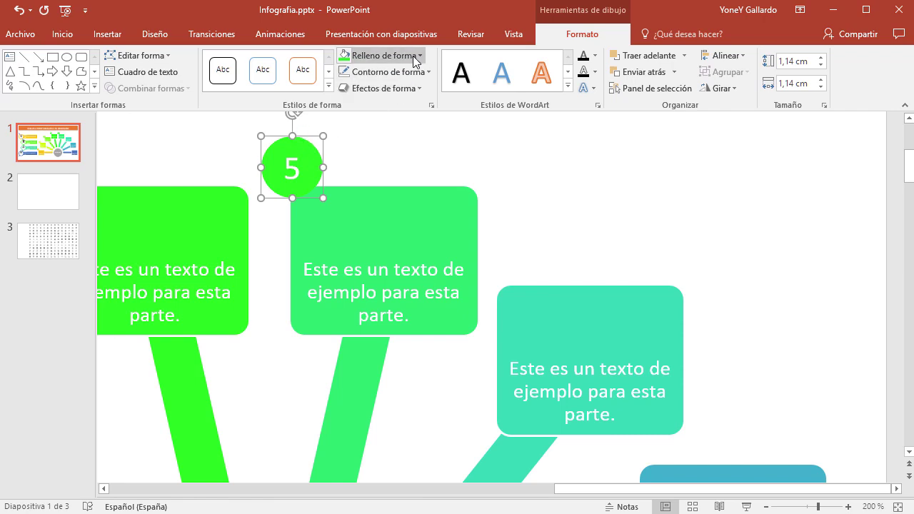
left_click(412, 56)
left_click(382, 247)
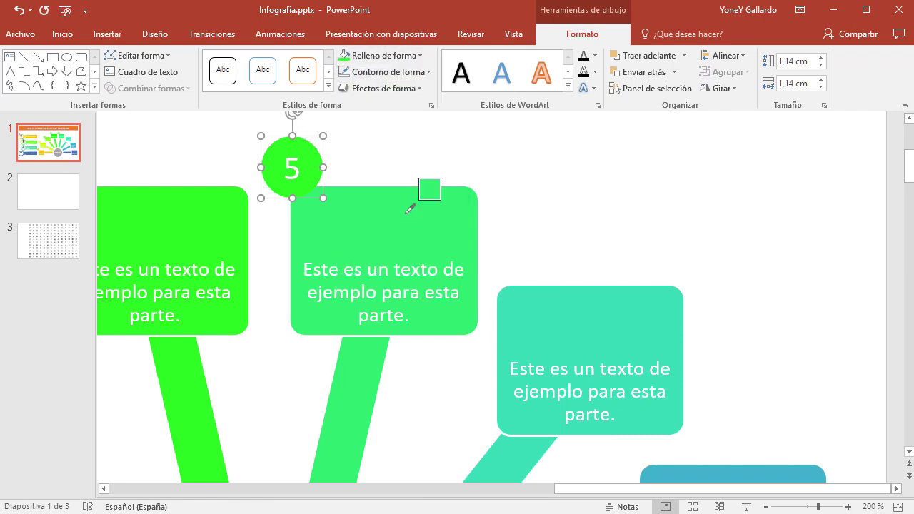
left_click(409, 207)
- Copy circle 5 onto the teal box, eyedrop the teal colour, and renumber it 6
mouse_move(316, 152)
left_mouse_down()
mouse_move(718, 247)
mouse_move(710, 244)
left_mouse_up()
left_click(418, 56)
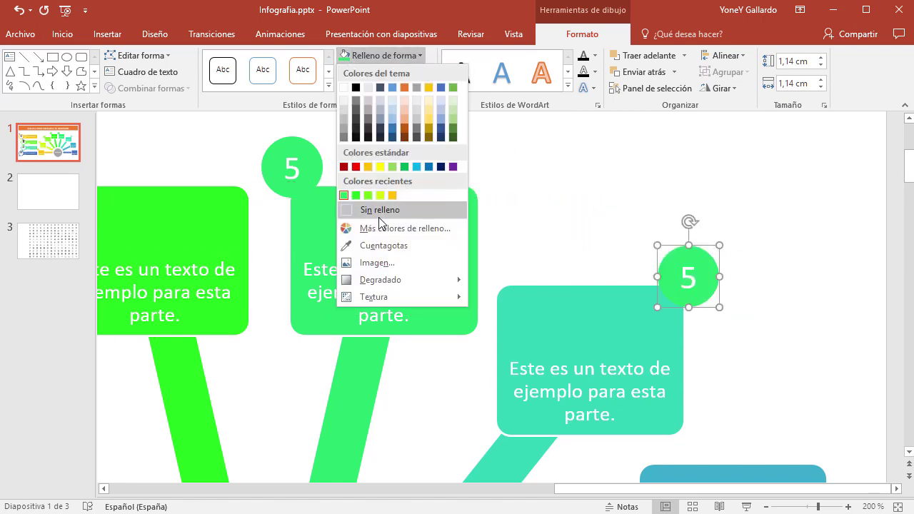
left_click(376, 245)
left_click(564, 329)
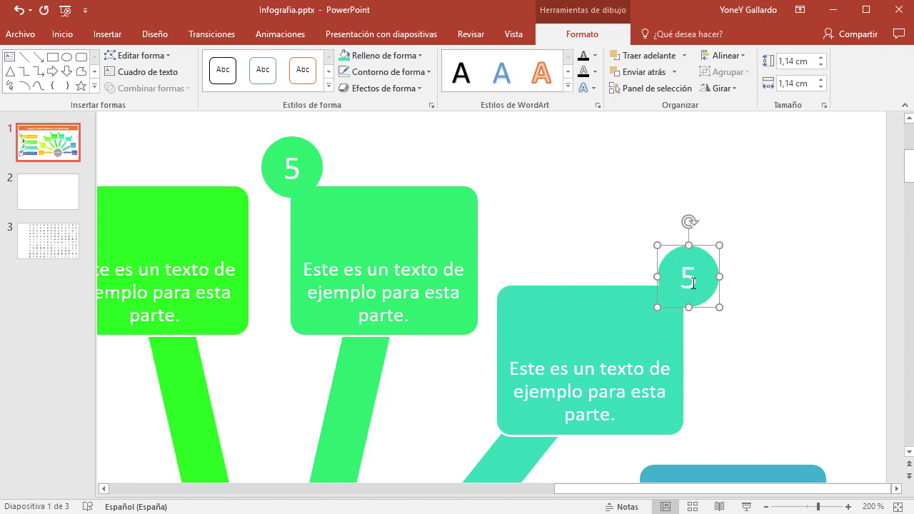
left_click(692, 279)
key("BackSpace")
type("6")
- Copy circle 6 onto the blue box, eyedrop the blue colour, and renumber it 7
left_click_drag(704, 247, 815, 422)
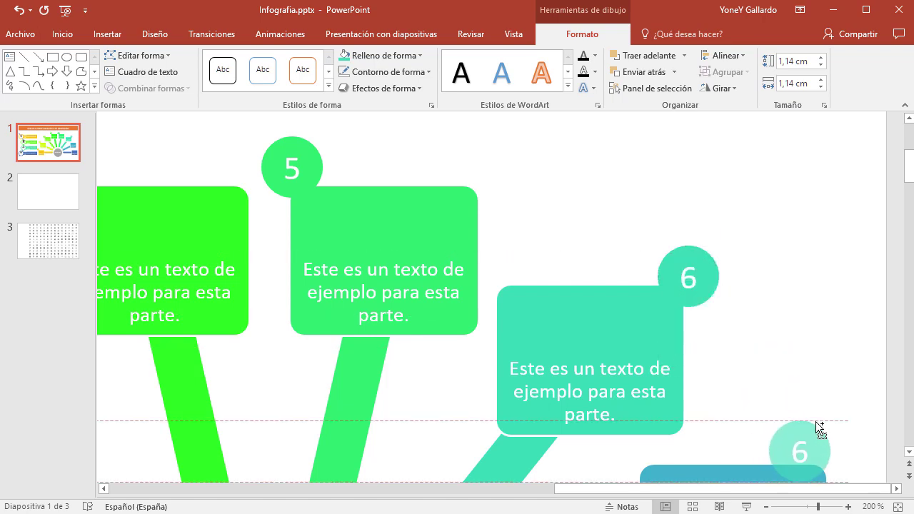
scroll(909, 456, "down", 1)
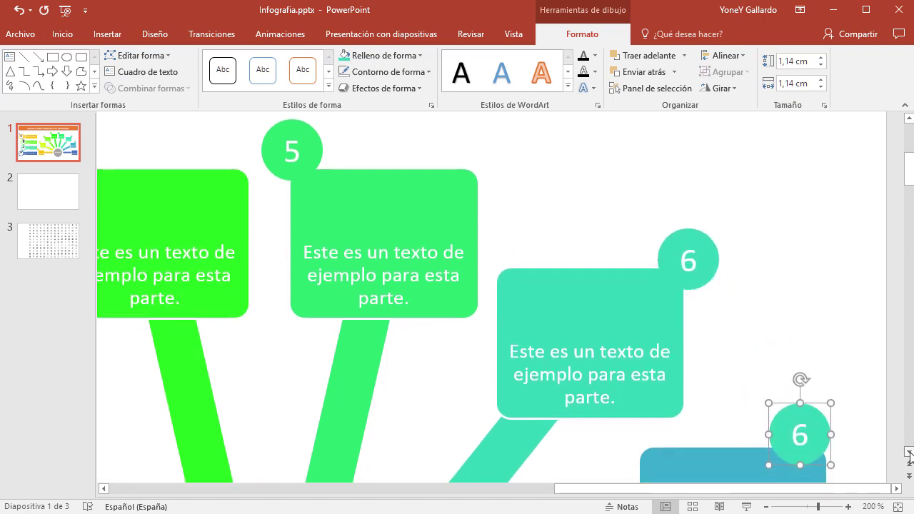
scroll(909, 456, "down", 3)
scroll(909, 456, "down", 2)
scroll(909, 455, "down", 2)
scroll(909, 456, "down", 1)
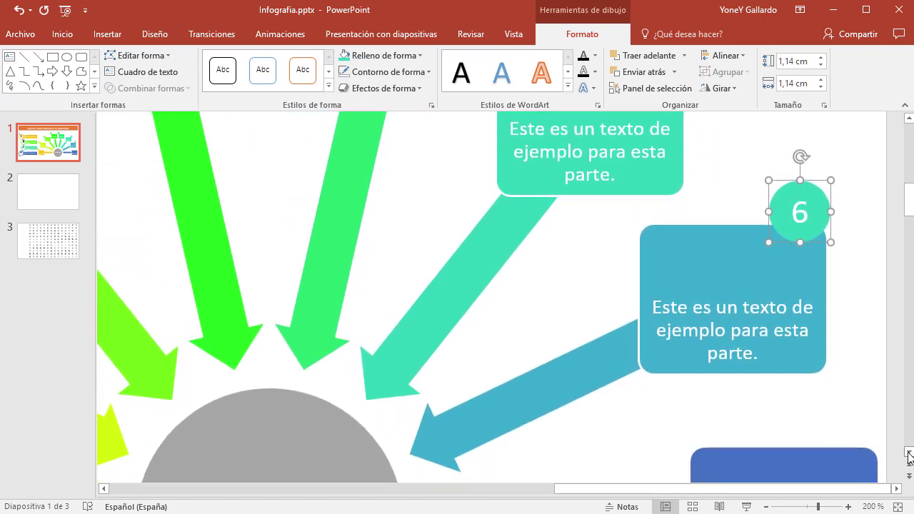
left_click_drag(822, 179, 852, 174)
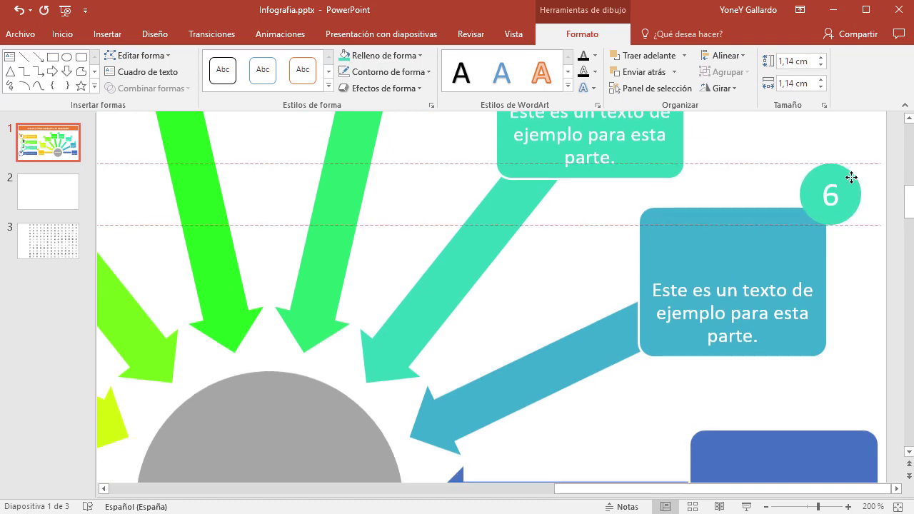
left_click(400, 63)
left_click(400, 249)
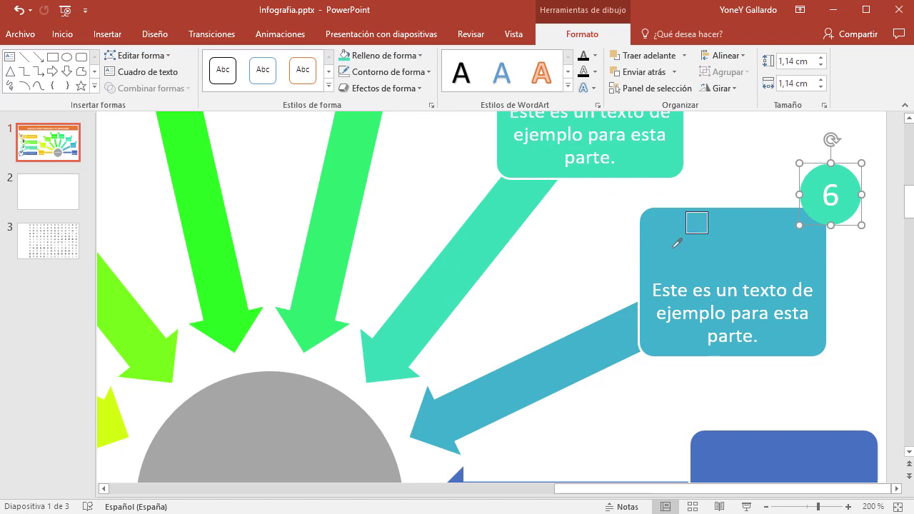
left_click(674, 246)
left_click(834, 195)
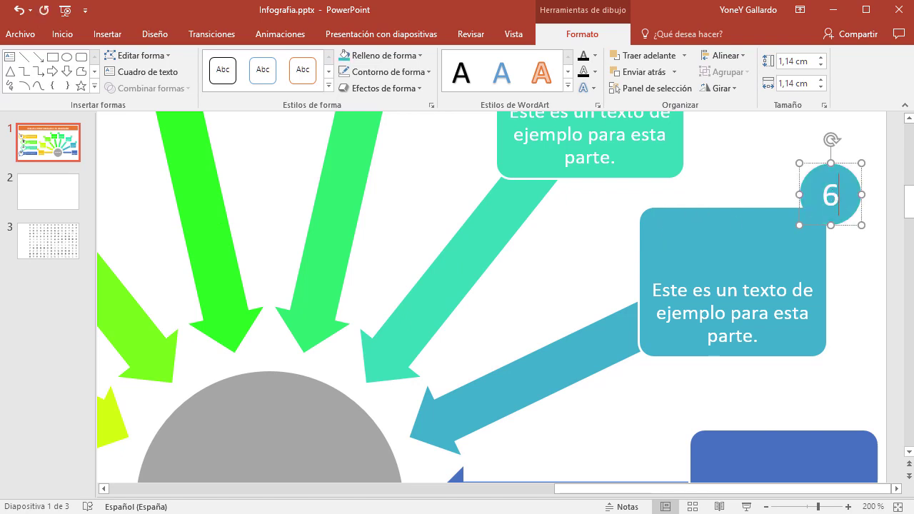
key("BackSpace")
type("7")
- Copy circle 7 beside the last box, fill it dark blue, and renumber it 8
mouse_move(851, 180)
left_mouse_down()
mouse_move(866, 400)
mouse_move(867, 376)
left_mouse_up()
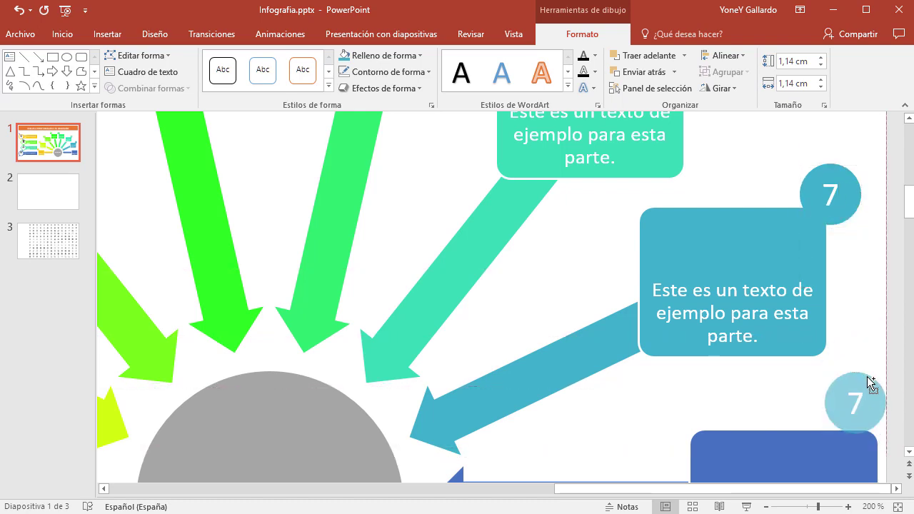
left_click_drag(869, 382, 867, 378)
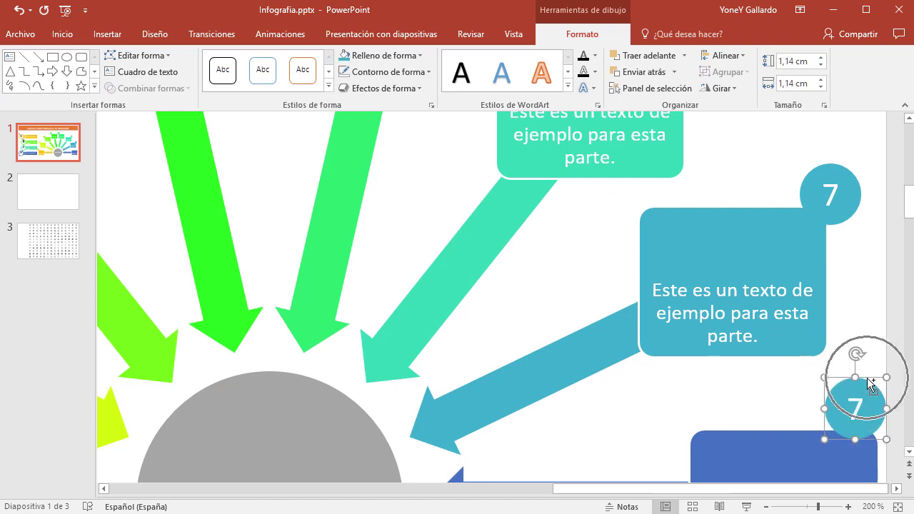
left_click(403, 56)
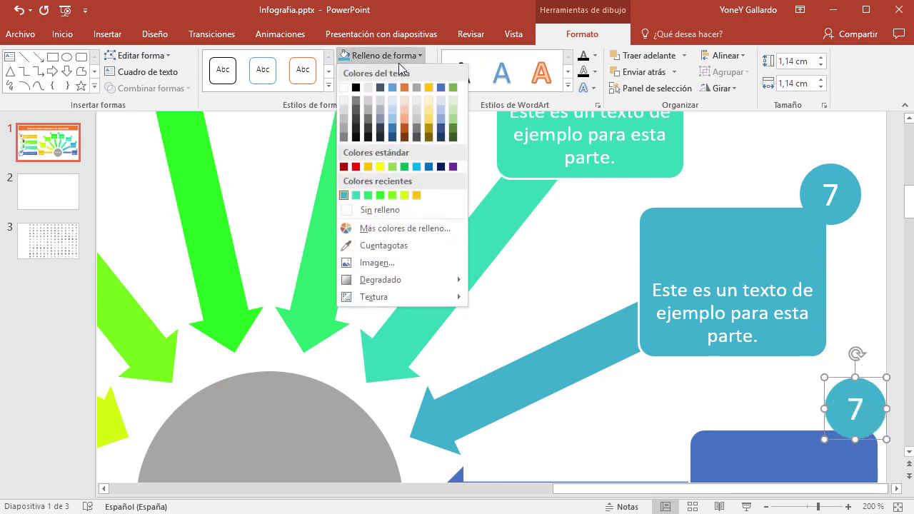
left_click(379, 247)
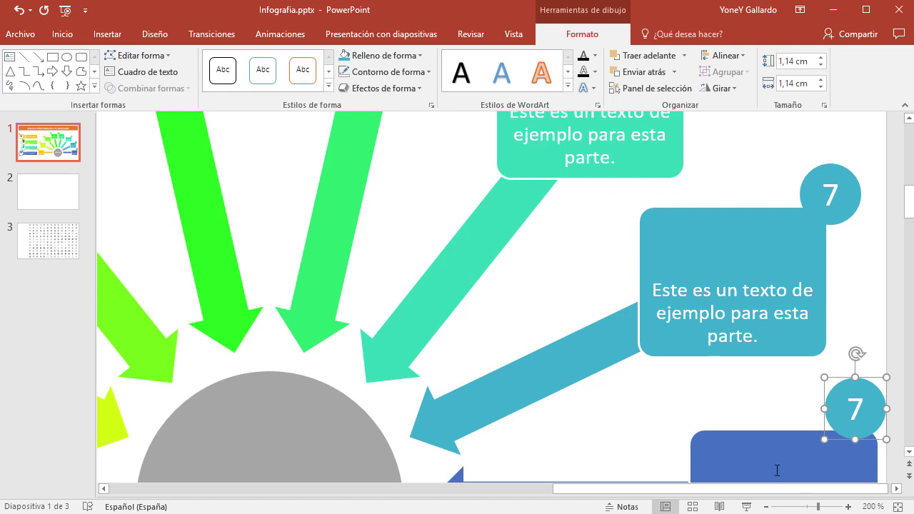
left_click(764, 444)
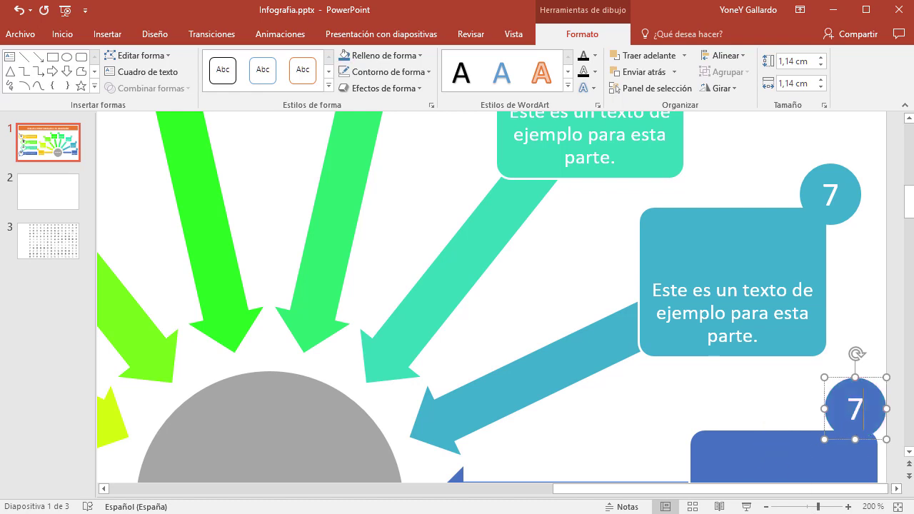
key("BackSpace")
type("8")
left_click(94, 19)
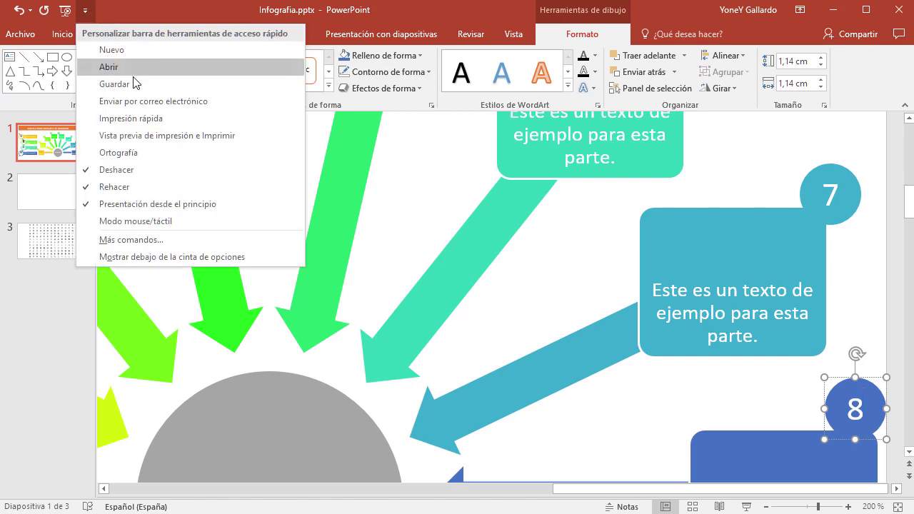
key("Escape")
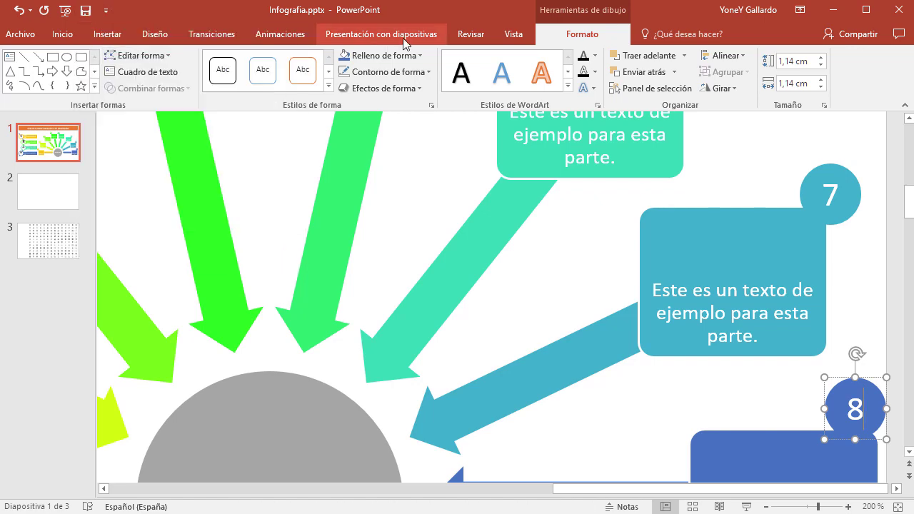
- Drag circles 5 and 4 so each sits centred over the top edge of its box
scroll(579, 347, "down", 5)
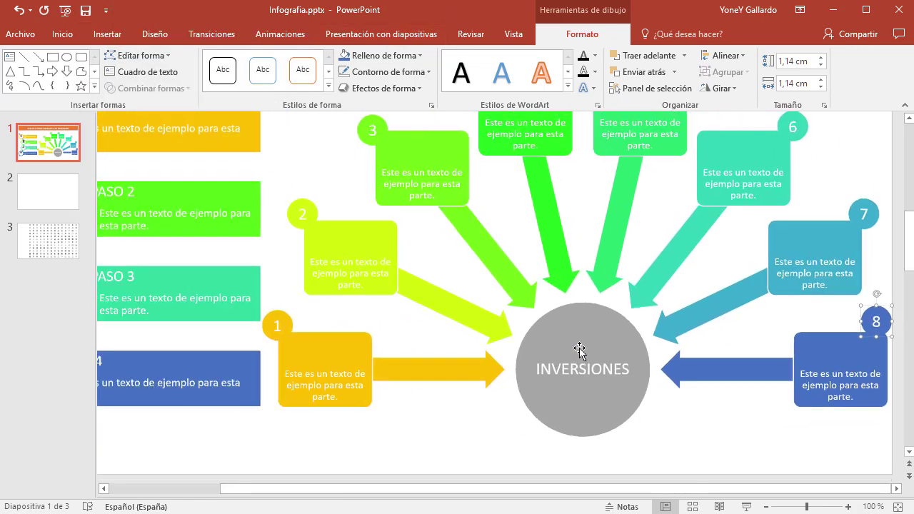
left_click(796, 185)
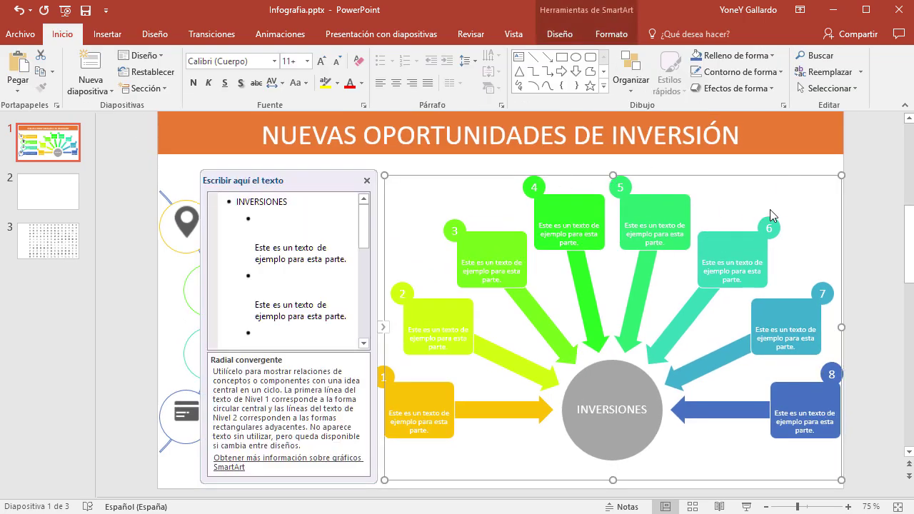
left_click(624, 187)
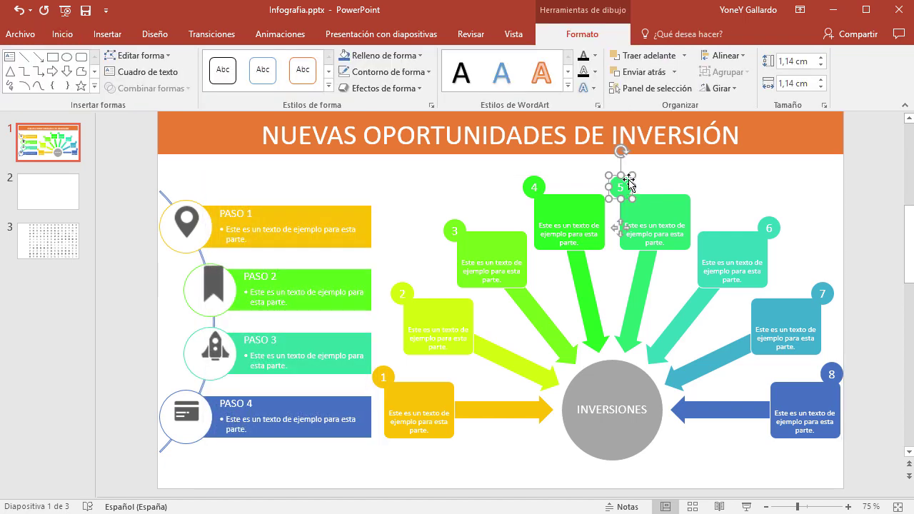
left_click_drag(629, 184, 663, 181)
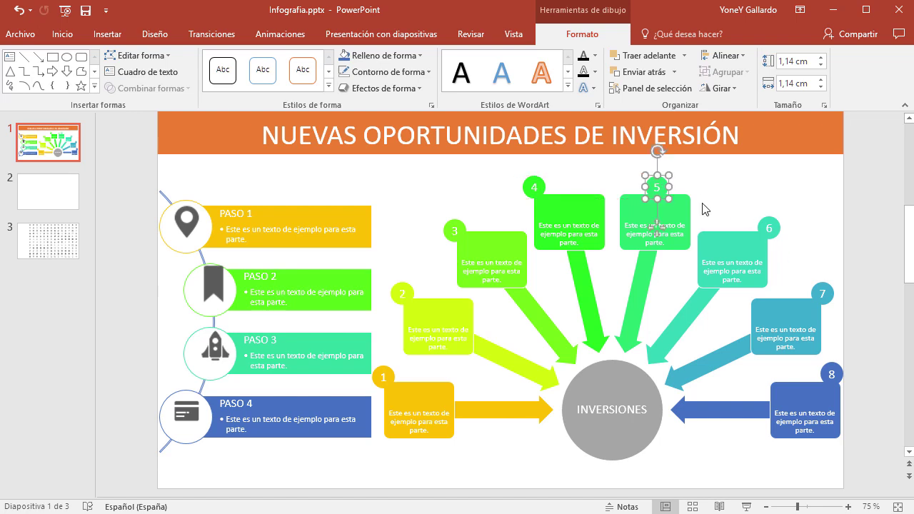
left_click(540, 180)
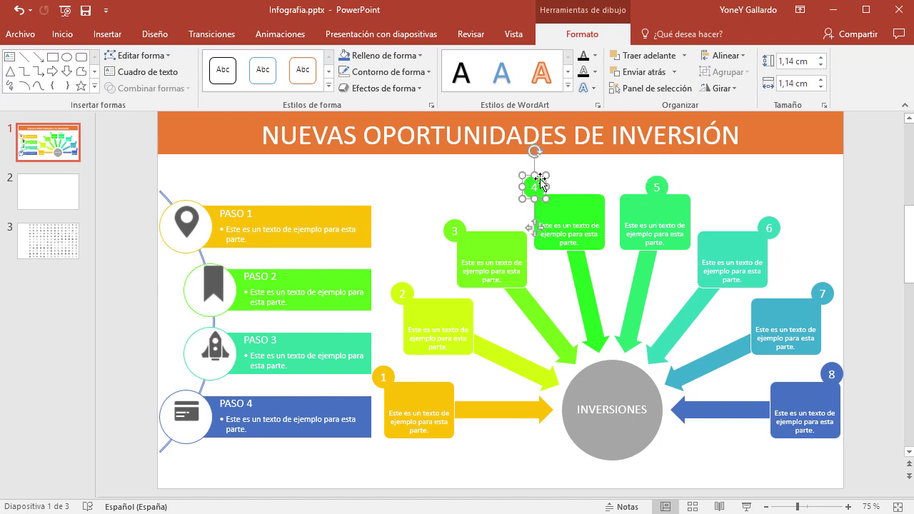
left_click_drag(541, 180, 561, 180)
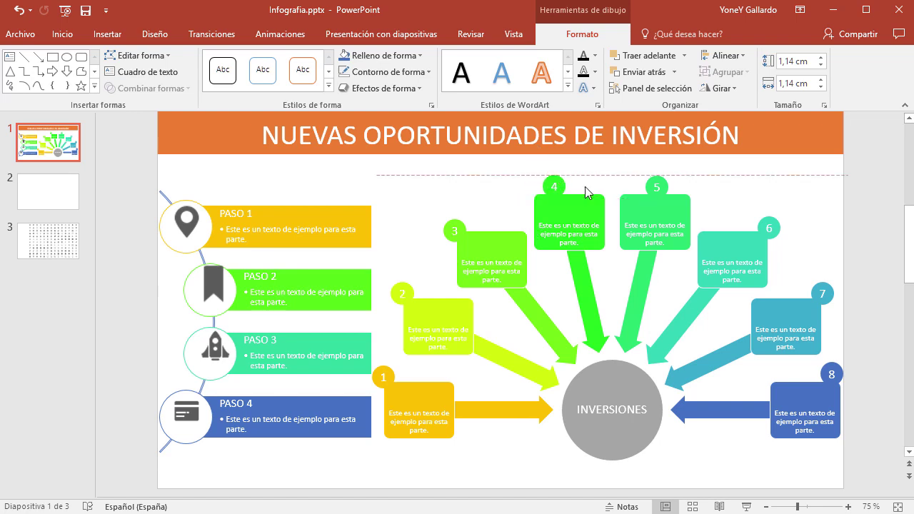
left_click(851, 222)
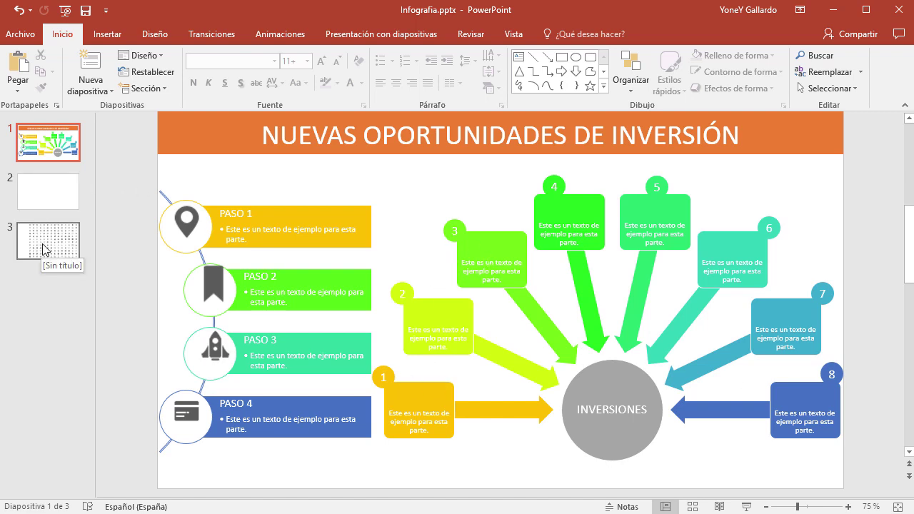
- Collapse the ribbon, zoom to 83%, and return to the infographic on slide 1
left_click(906, 105)
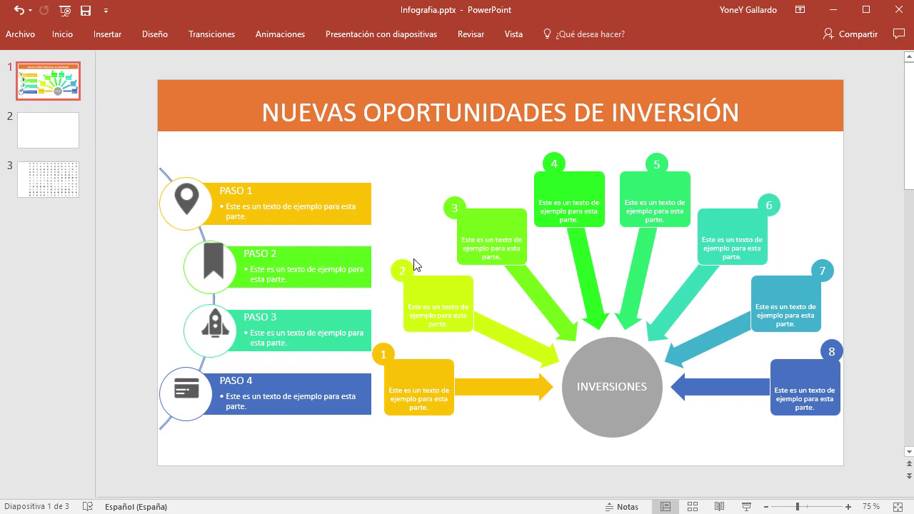
scroll(431, 288, "up", 1, "ctrl")
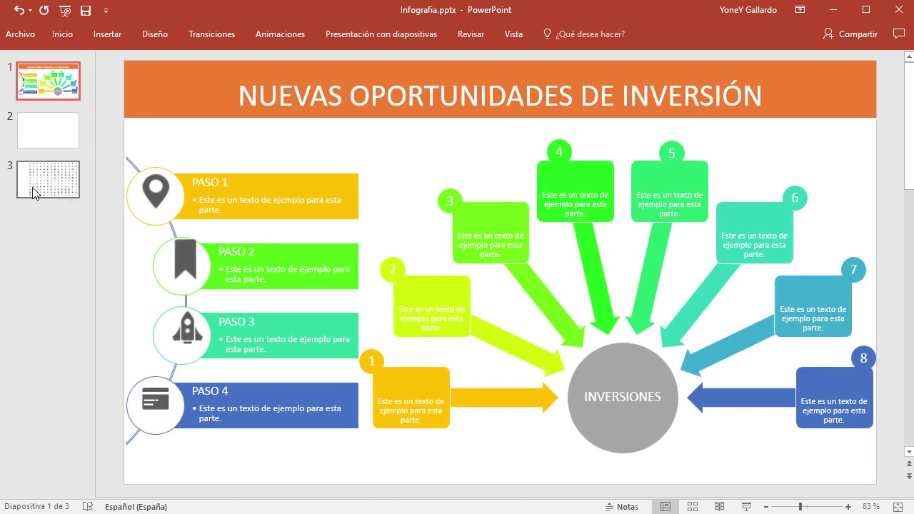
left_click(57, 182)
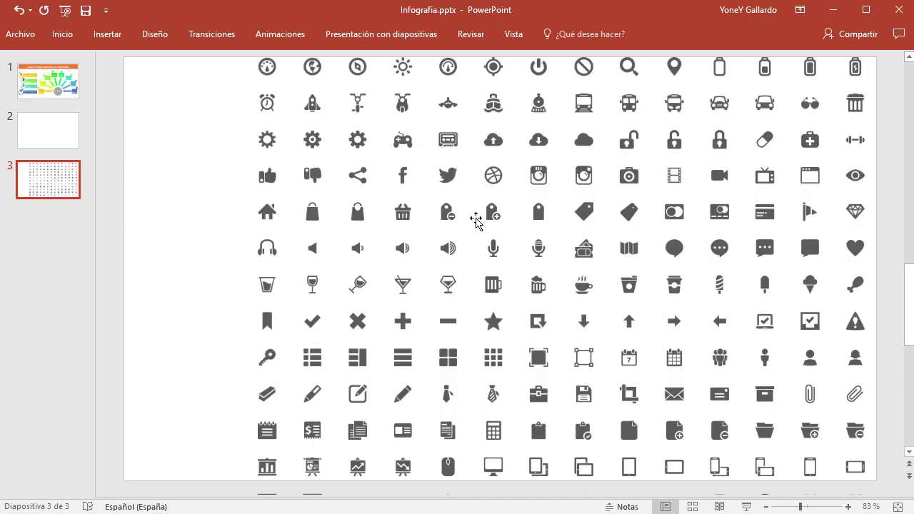
left_click(45, 91)
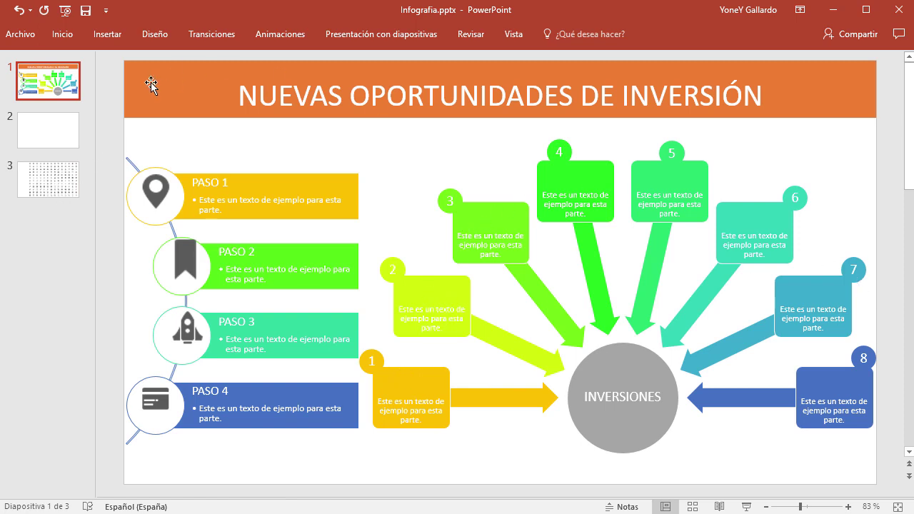
- Copy the icon sheet from slide 3 onto blank slide 2 and shrink it
left_click(47, 178)
left_click(424, 302)
key("ctrl+c")
left_click(48, 130)
key("ctrl+v")
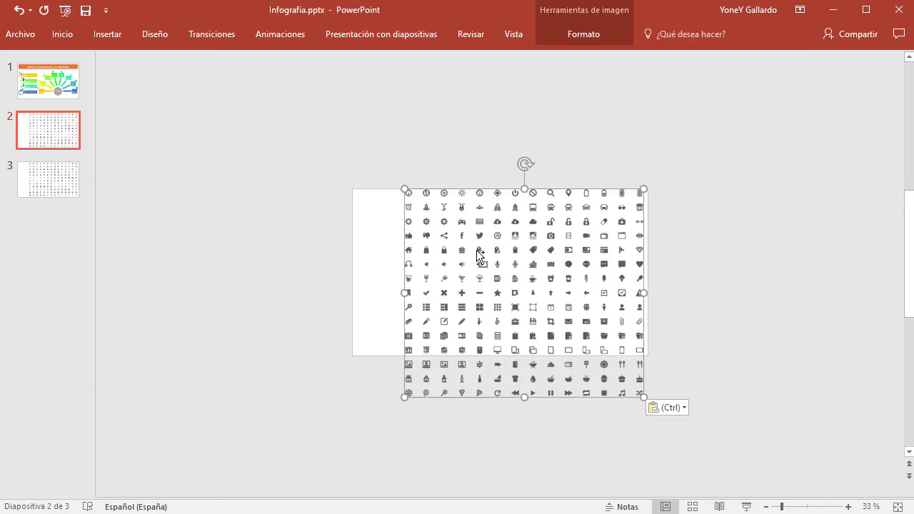
left_click_drag(301, 65, 445, 233)
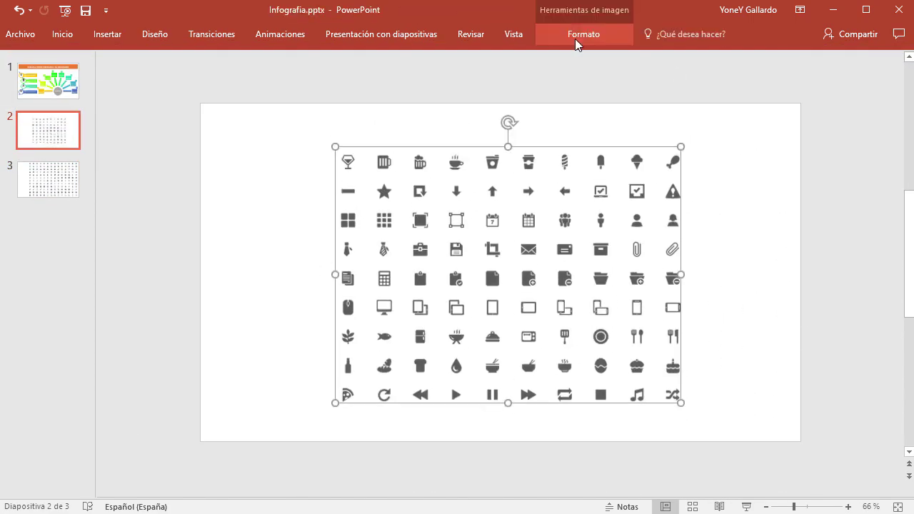
- Crop copies of the sheet into single wine glass, basket, bag and house icons
left_click_drag(698, 388, 259, 235)
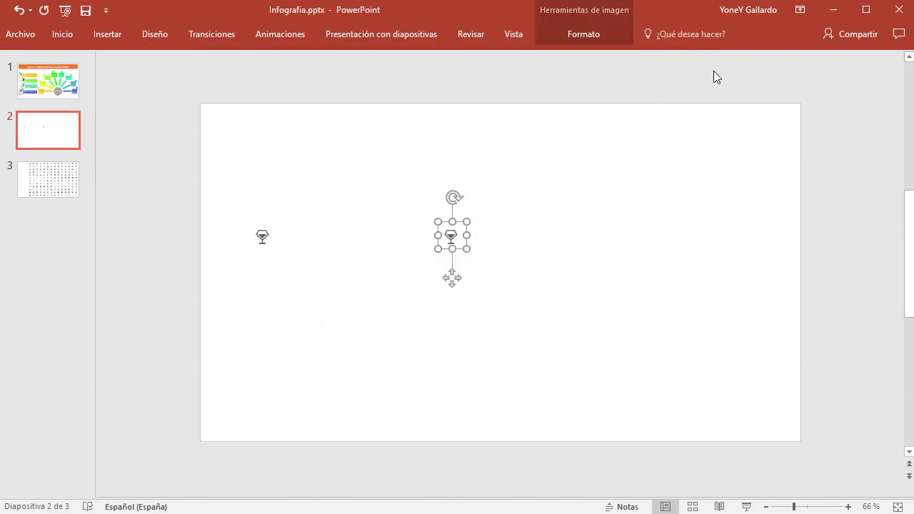
left_click(583, 34)
left_click(780, 72)
mouse_move(453, 268)
left_mouse_down()
mouse_move(414, 190)
mouse_move(438, 230)
mouse_move(264, 303)
mouse_move(443, 250)
mouse_move(412, 238)
mouse_move(260, 329)
left_mouse_up()
key("Escape")
left_click(780, 71)
left_click(842, 196)
left_click(780, 71)
mouse_move(402, 245)
left_mouse_down()
mouse_move(464, 214)
mouse_move(388, 208)
mouse_move(261, 362)
mouse_move(518, 224)
mouse_move(718, 267)
left_mouse_up()
key("Escape")
- Crop further copies into microphone, cup, ice-cream cone and easel icons
left_click(780, 71)
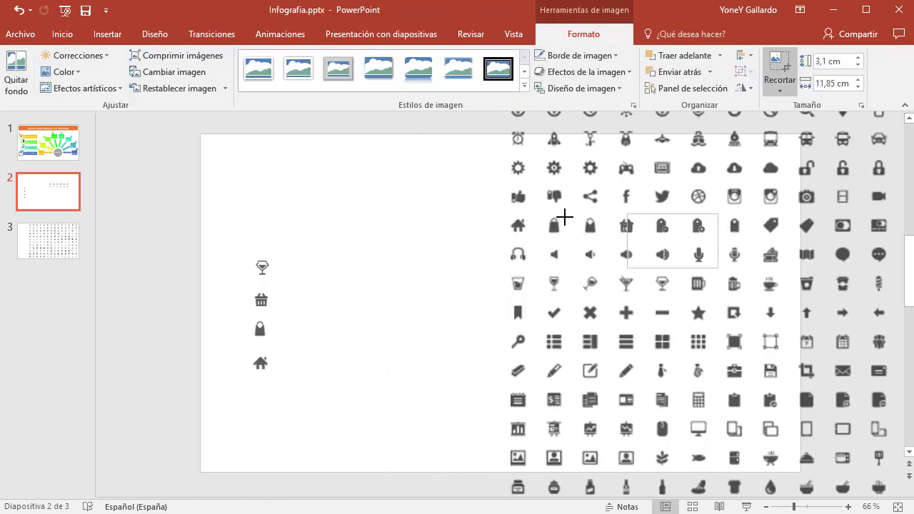
mouse_move(509, 214)
left_mouse_down()
mouse_move(682, 240)
mouse_move(263, 397)
left_mouse_up()
key("Escape")
left_click_drag(263, 397, 526, 293)
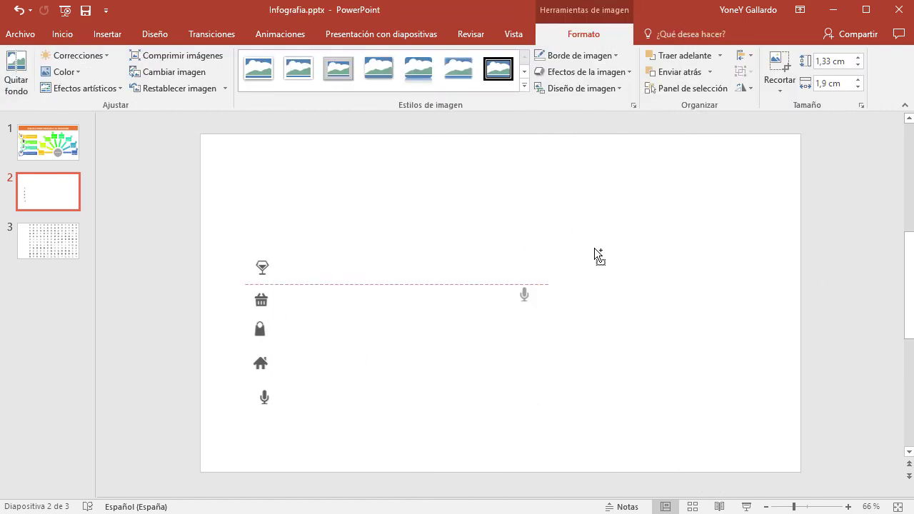
left_click(780, 71)
mouse_move(629, 226)
left_mouse_down()
mouse_move(777, 245)
mouse_move(261, 230)
mouse_move(607, 259)
mouse_move(738, 259)
mouse_move(263, 192)
mouse_move(628, 292)
mouse_move(539, 364)
mouse_move(305, 434)
mouse_move(267, 429)
left_mouse_up()
key("Escape")
left_click(780, 71)
key("Escape")
left_click(780, 71)
key("Escape")
- Compress the cropped icon pictures
left_click(176, 55)
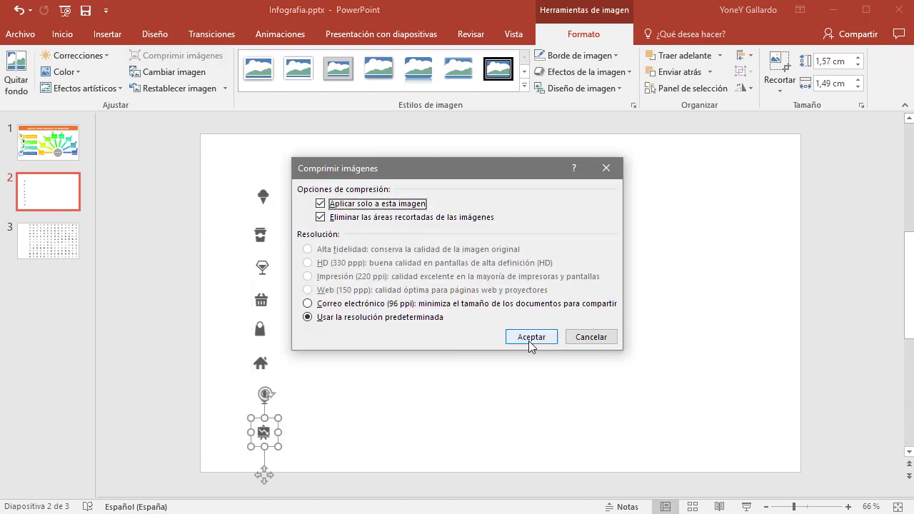
left_click(529, 336)
left_click(263, 196)
left_click(260, 234, "shift")
left_click(262, 300, "shift")
left_click(260, 330, "shift")
left_click(255, 354, "shift")
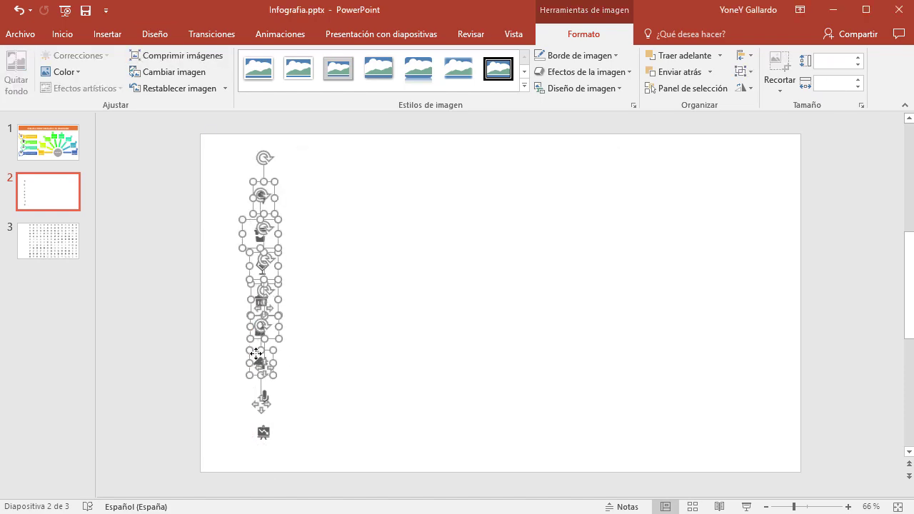
left_click(157, 55)
left_click(526, 337)
left_click(245, 197)
- Cut all the cropped icons from slide 2 and paste them onto slide 1
left_click_drag(261, 195, 339, 236)
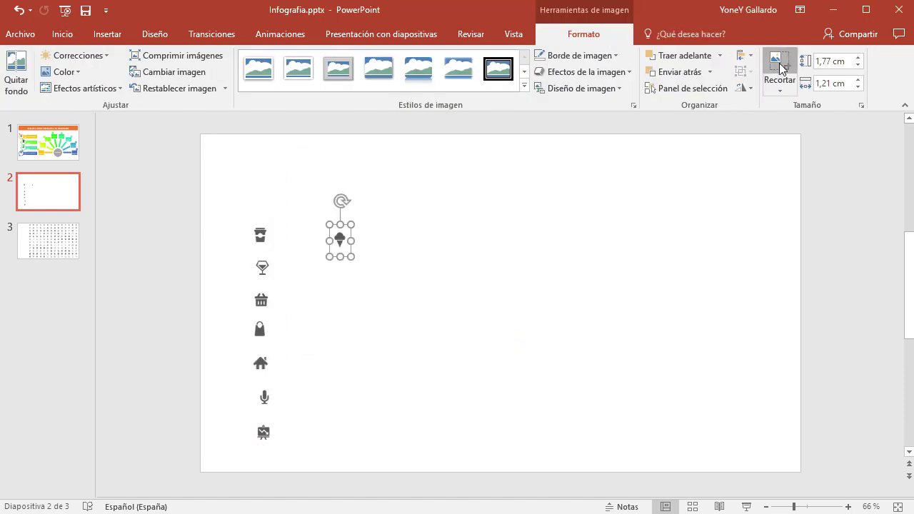
left_click(431, 441)
key("ctrl+a")
key("ctrl+x")
left_click(56, 148)
key("ctrl+v")
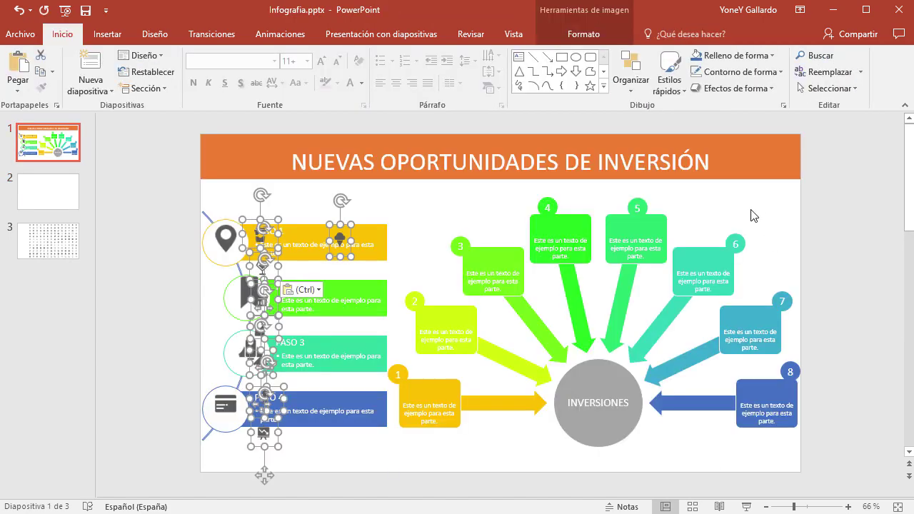
left_click(350, 302)
key("ctrl+F1")
- Place icons in boxes: house 1, easel 2, bag 3, basket 4, cone 5, cup 6, glass 7, microphone 8
left_click_drag(299, 194, 671, 173)
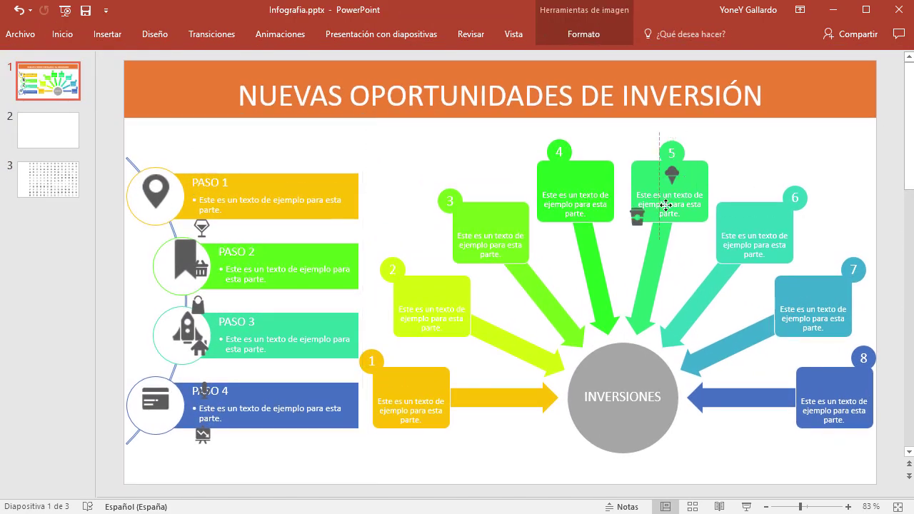
left_click_drag(199, 184, 756, 216)
left_click_drag(202, 228, 814, 291)
left_click_drag(200, 267, 576, 179)
left_click_drag(198, 306, 490, 219)
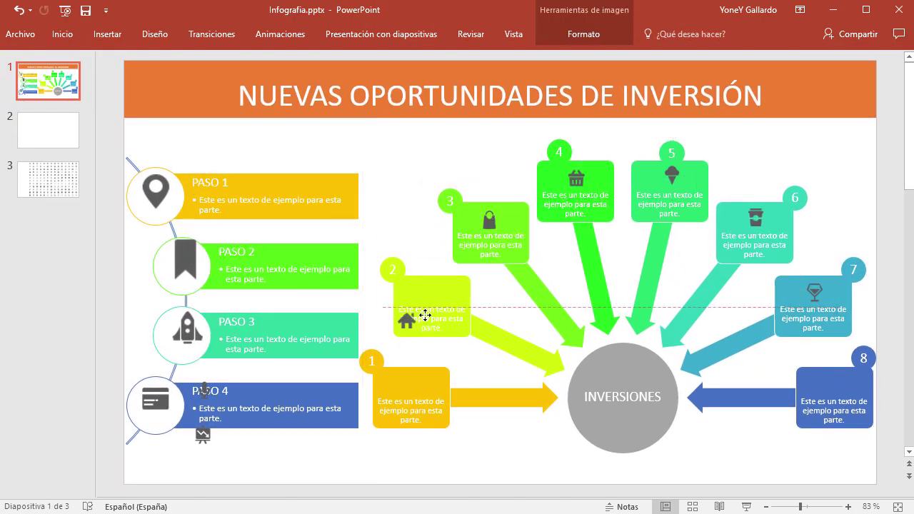
left_click_drag(199, 347, 411, 382)
left_click_drag(195, 439, 431, 292)
left_click_drag(205, 389, 834, 384)
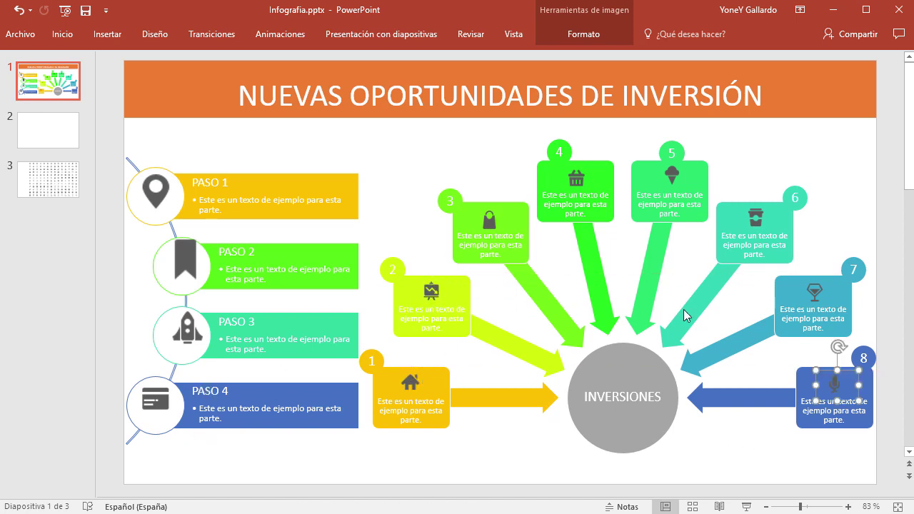
left_click(49, 186)
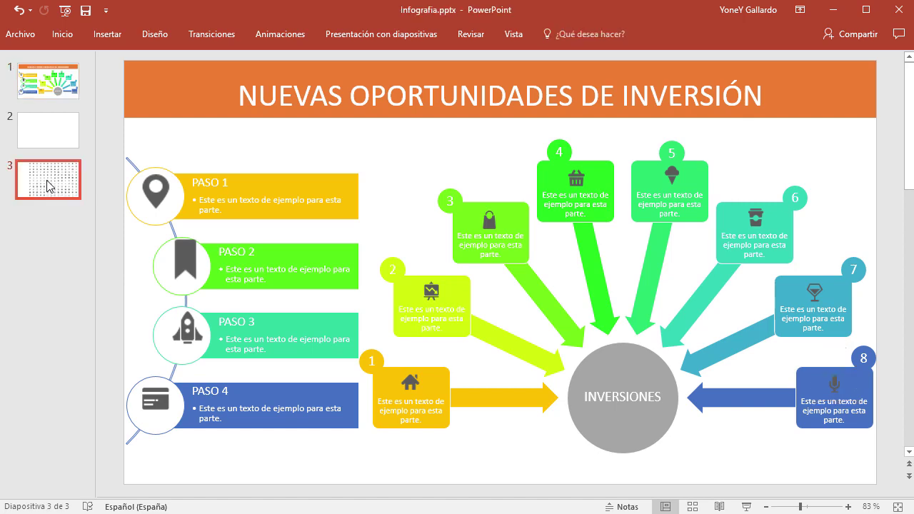
left_click(60, 142, "ctrl")
key("Delete")
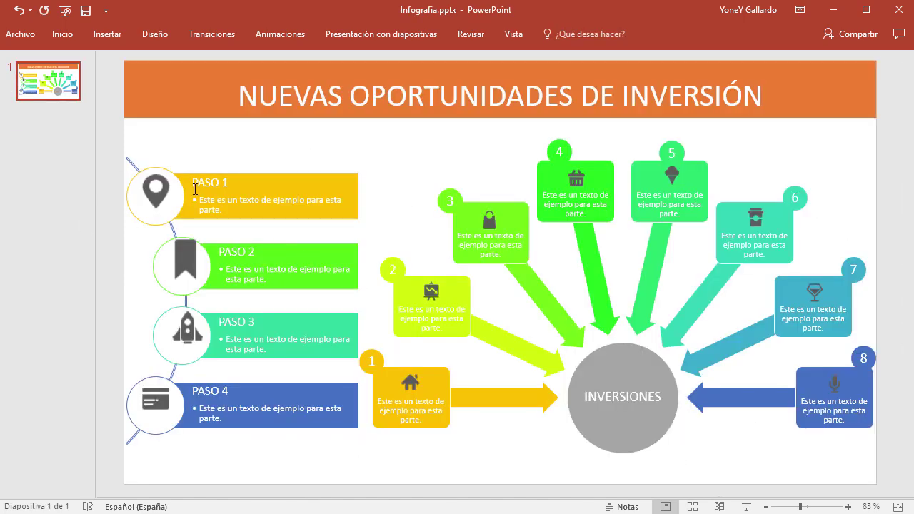
key("ctrl+s")
left_click_drag(187, 251, 183, 255)
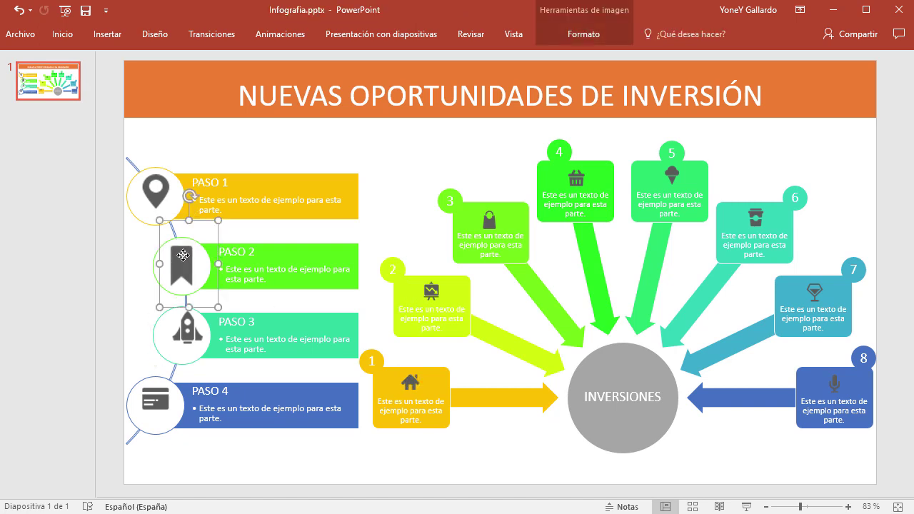
left_click(408, 380)
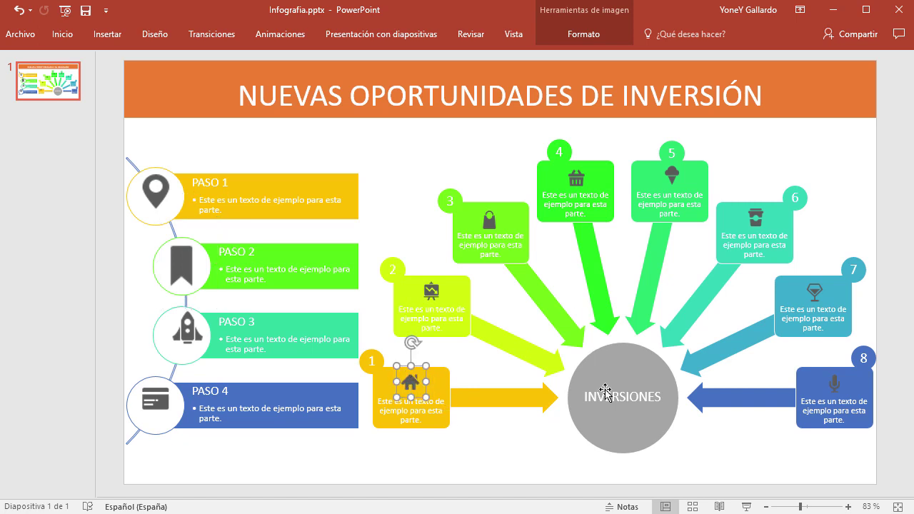
- Recolour the house icon in box 1 white with Blanco y negro 25%
scroll(604, 393, "up", 2)
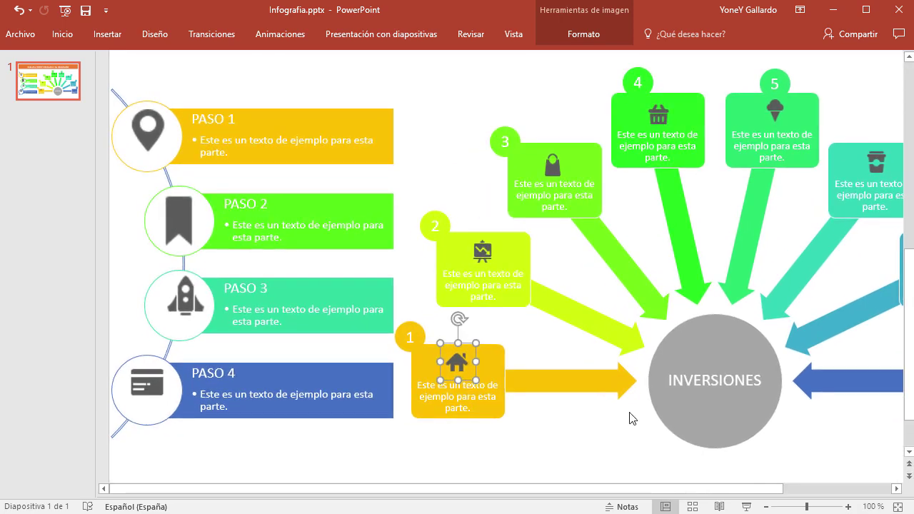
left_click_drag(751, 493, 897, 493)
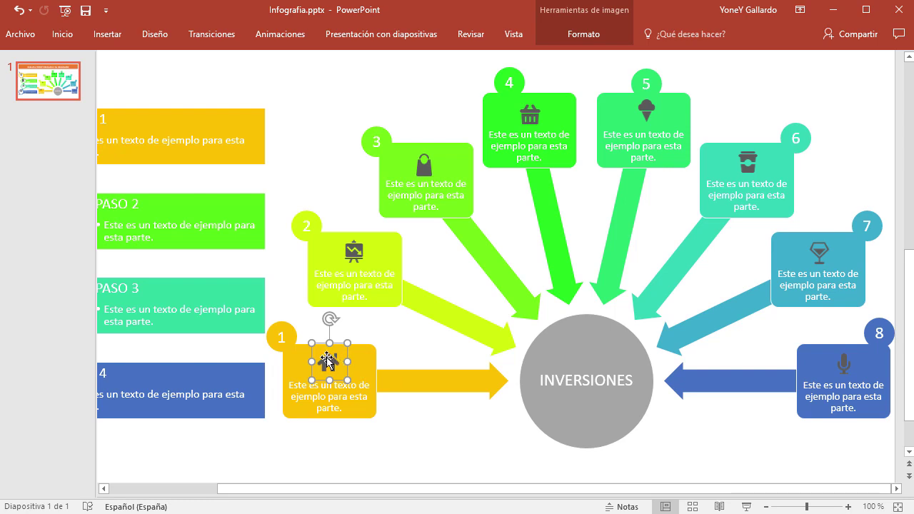
left_click(575, 35)
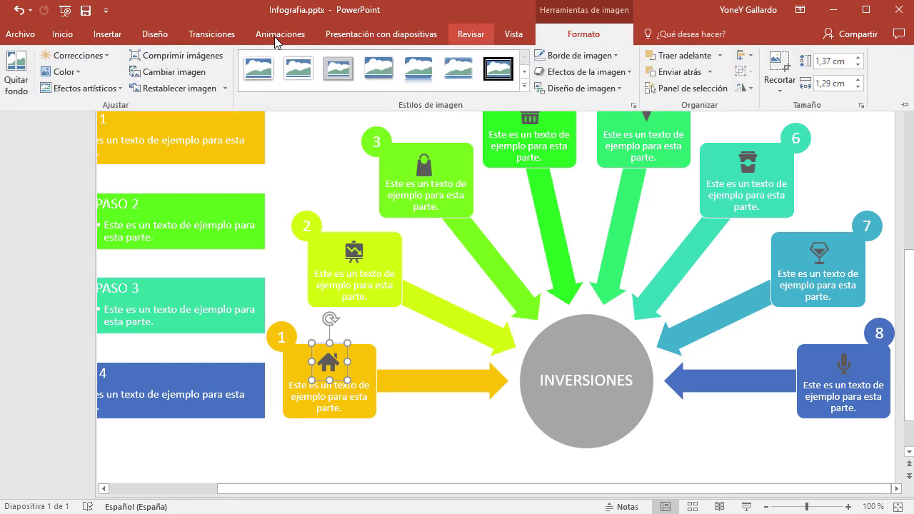
left_click(79, 72)
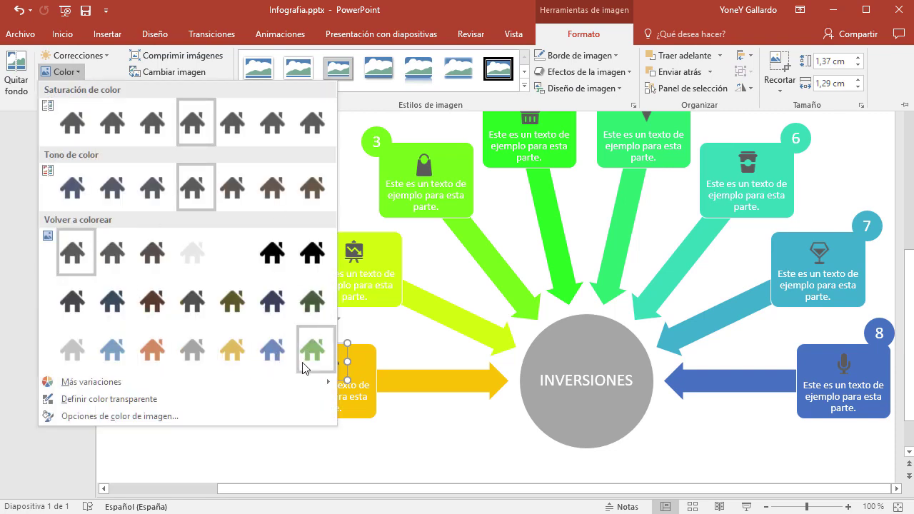
left_click(235, 254)
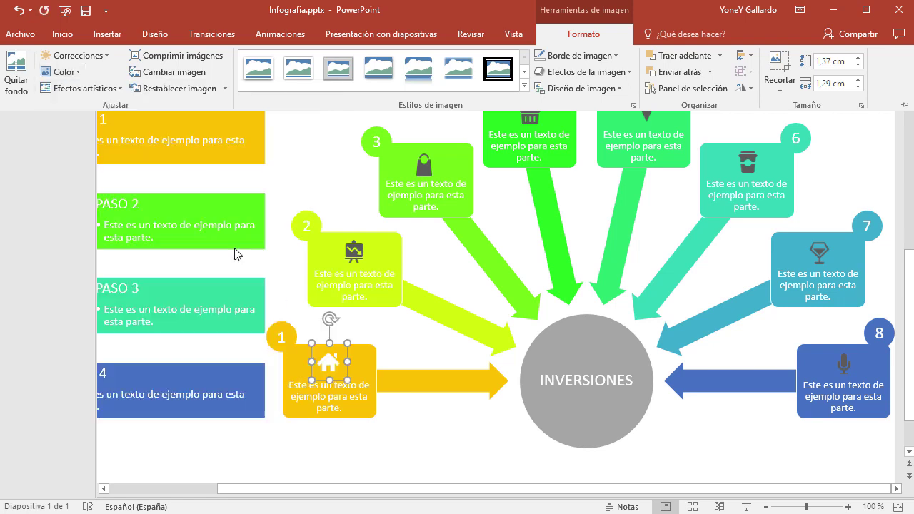
- Recolour the easel icon in box 2 with a light green variant
left_click(359, 266)
left_click(353, 259)
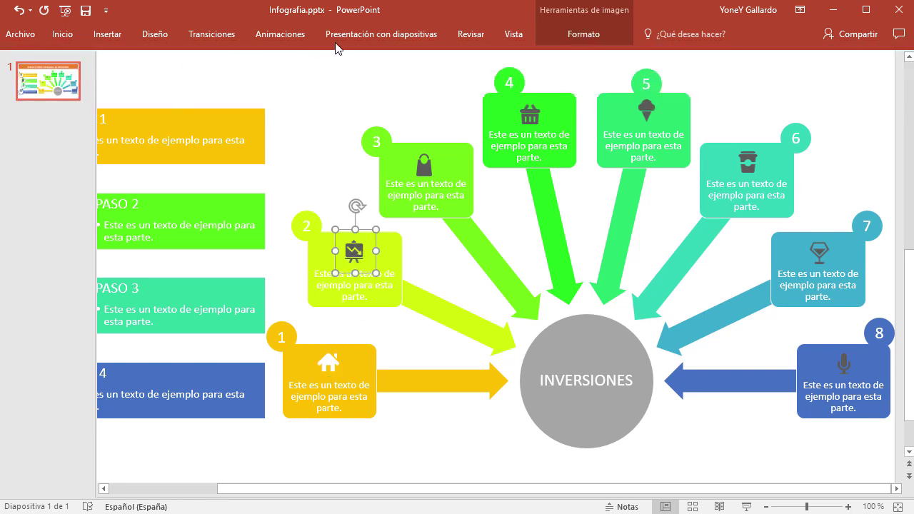
left_click(593, 35)
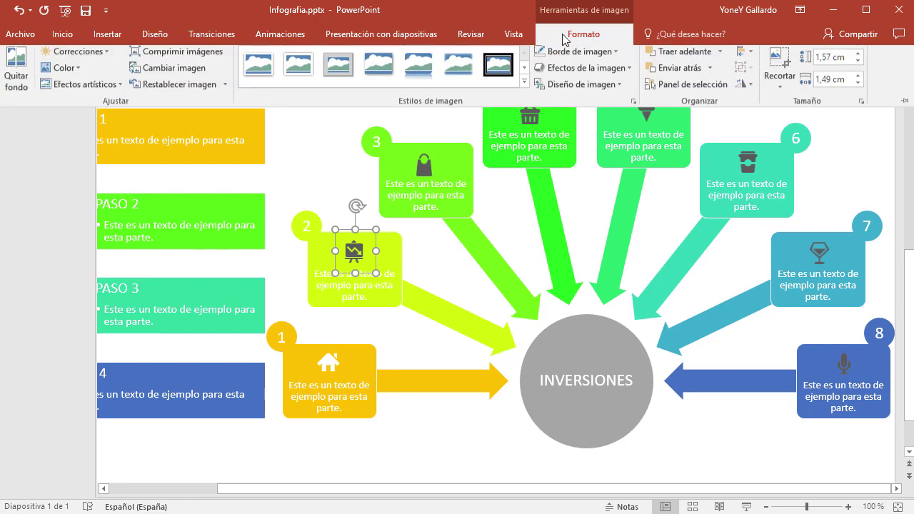
left_click(77, 73)
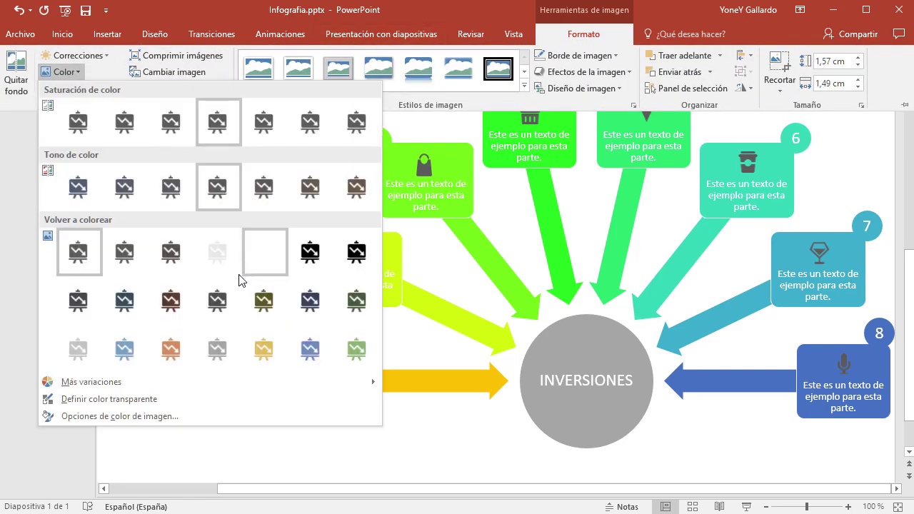
left_click(216, 262)
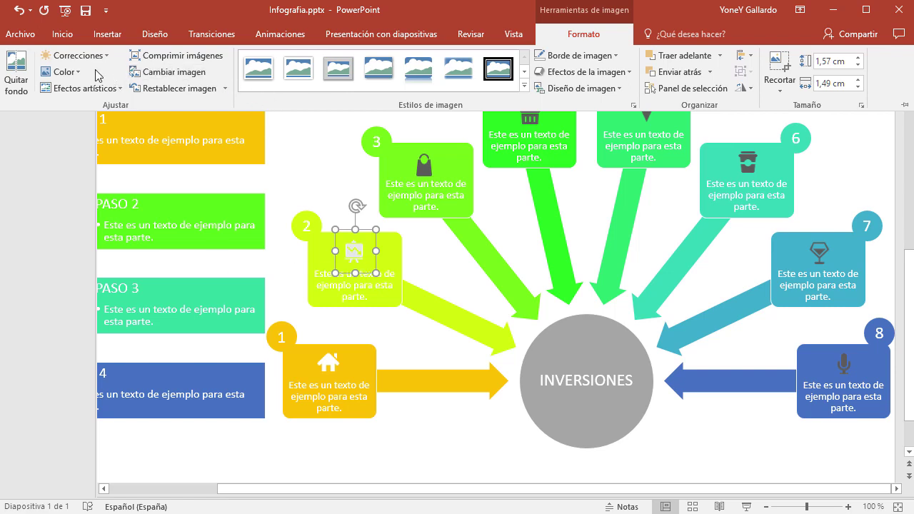
left_click(79, 72)
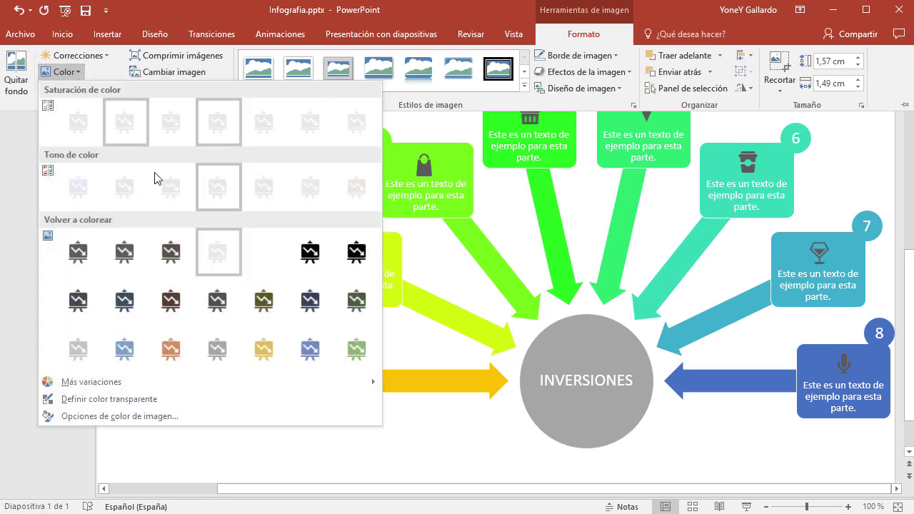
left_click(267, 252)
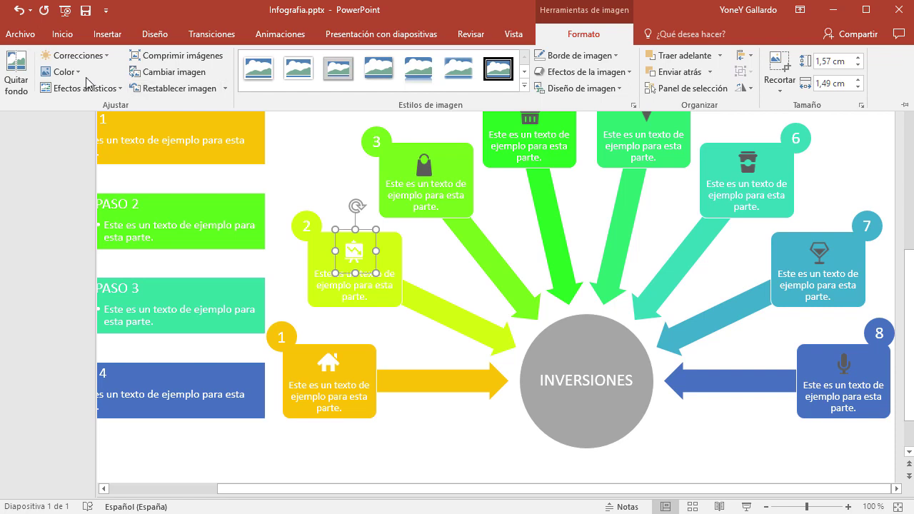
left_click(67, 72)
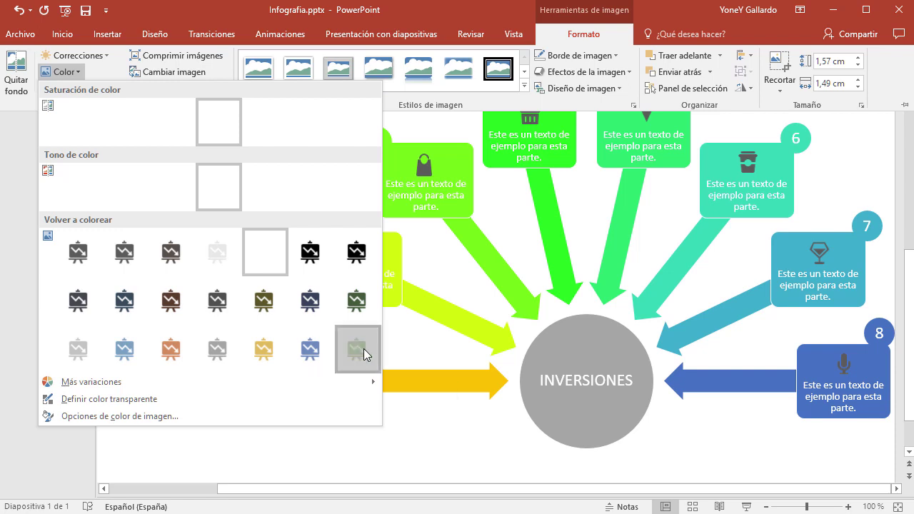
left_click(366, 355)
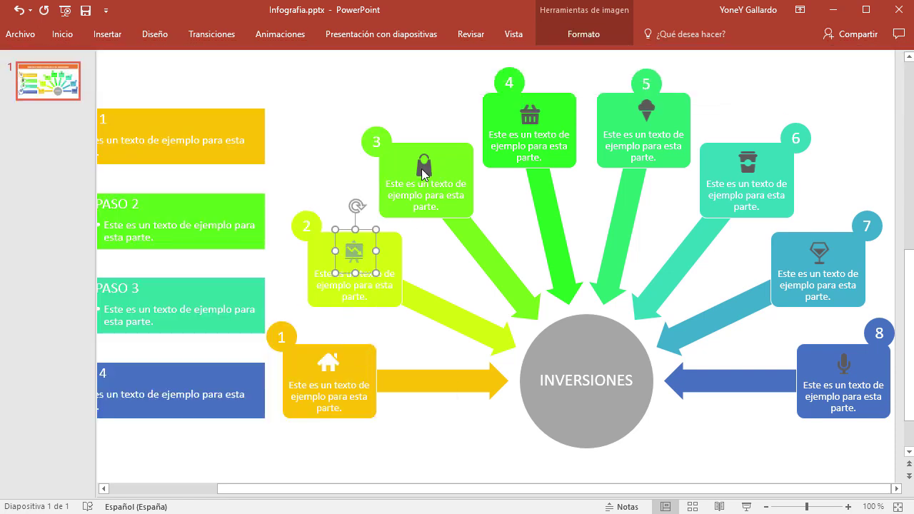
- Recolour the shopping-bag icon in box 3 white
left_click(423, 167)
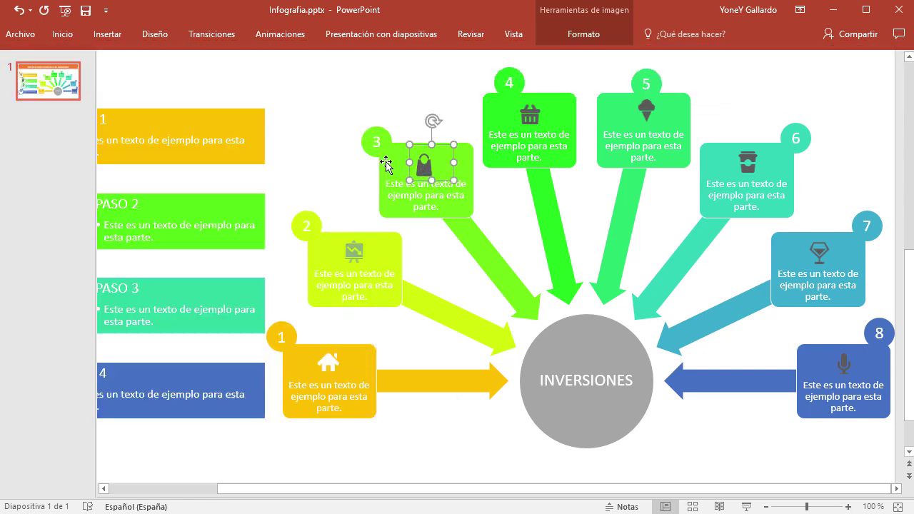
left_click(603, 37)
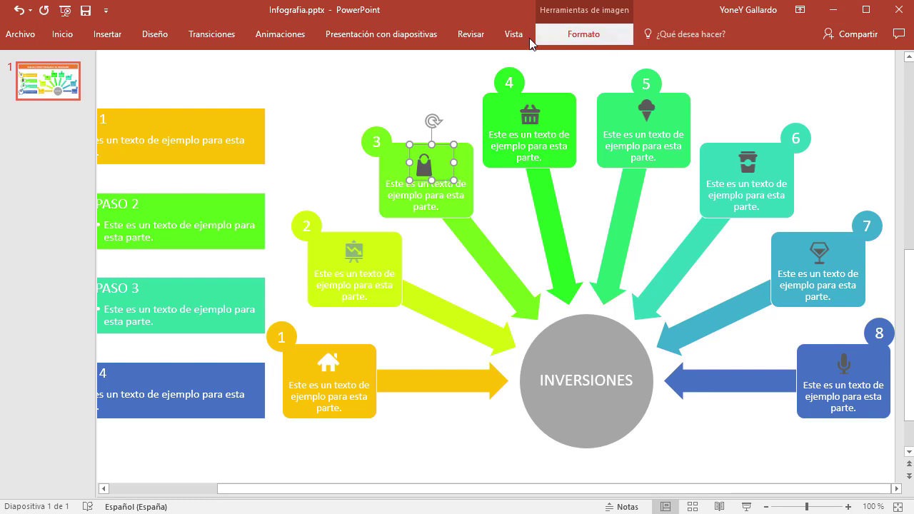
left_click(80, 71)
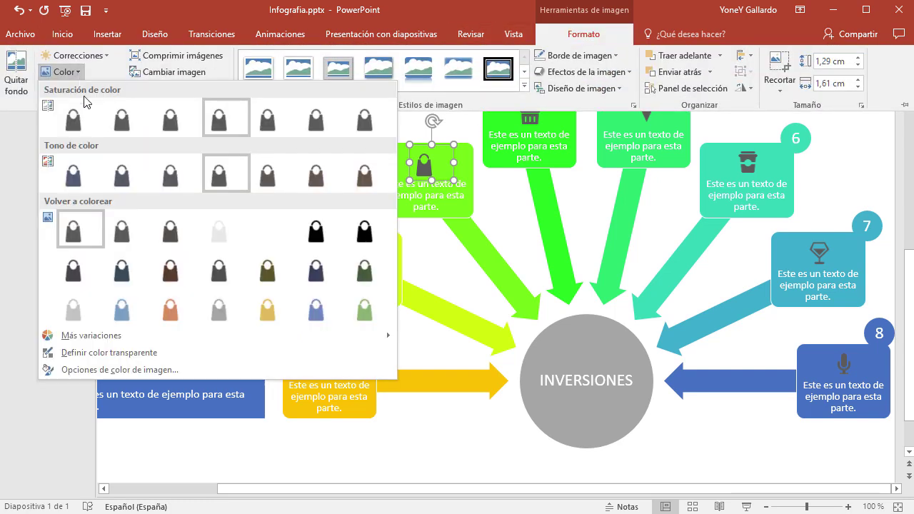
left_click(268, 229)
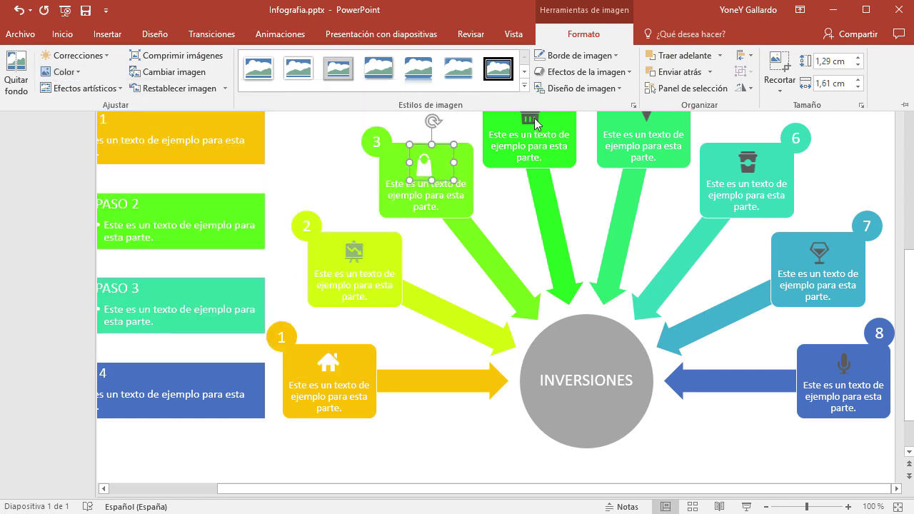
- Recolour the basket, ice-cream, cup, wine-glass and microphone icons in boxes 4–8 white together
left_click(535, 123)
left_click(532, 118)
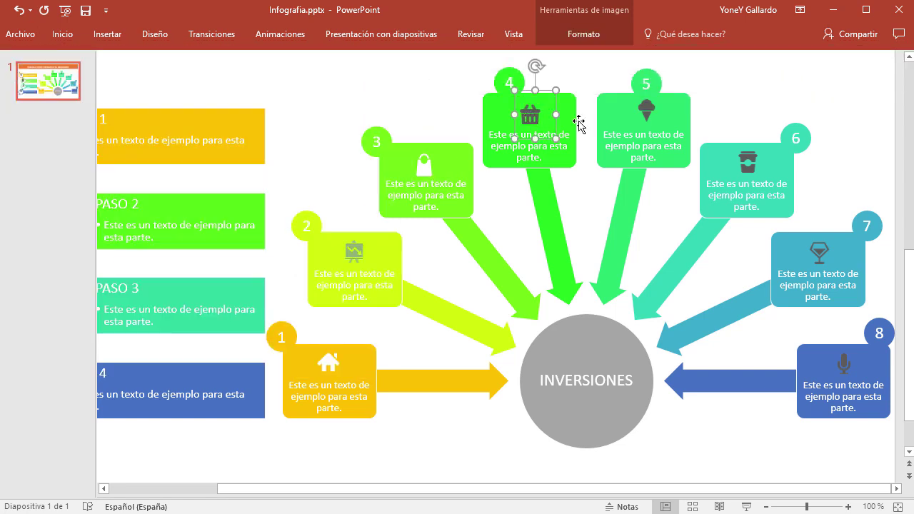
left_click(647, 109, "shift")
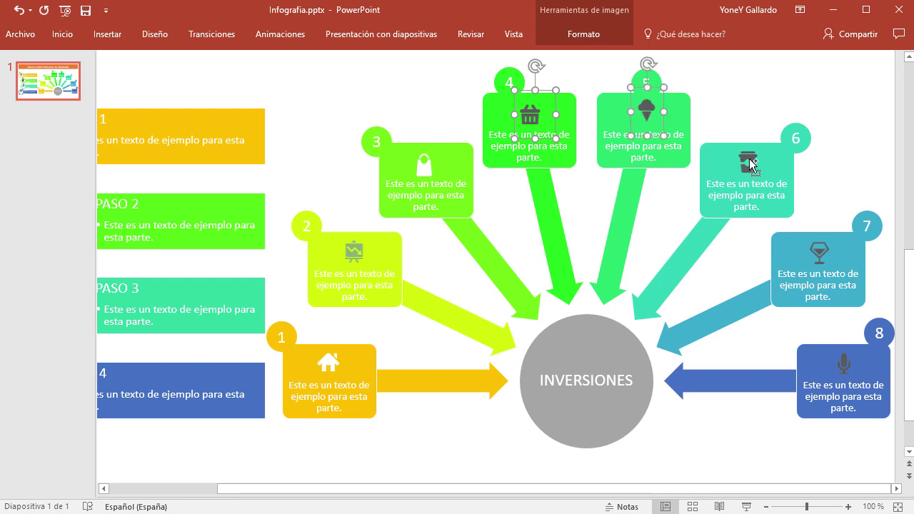
left_click(749, 158, "shift")
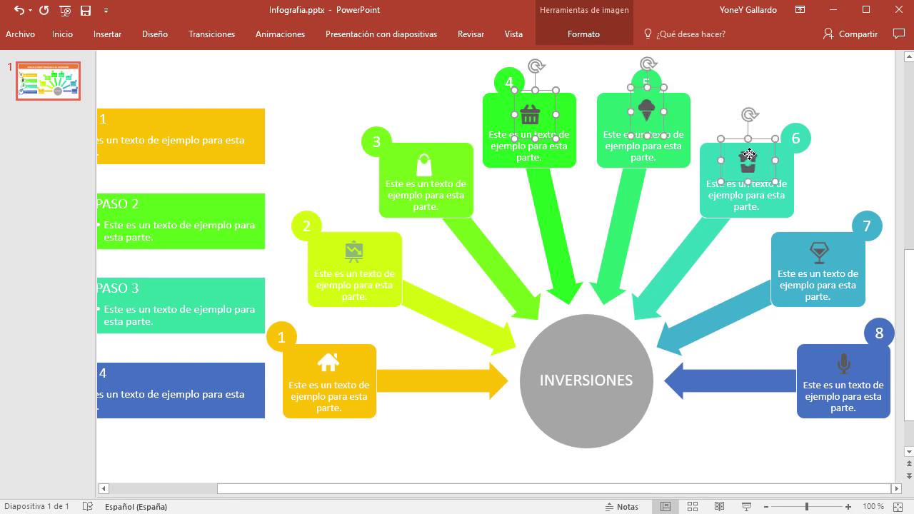
left_click(818, 254, "shift")
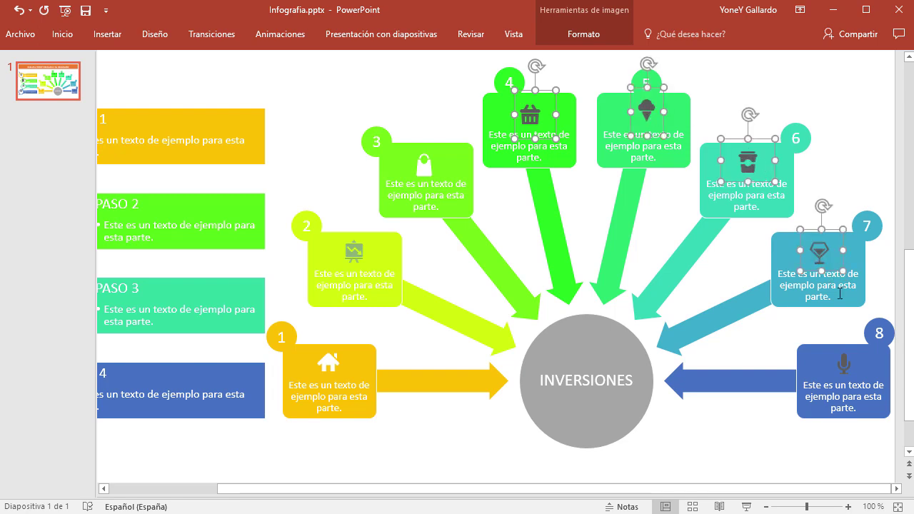
left_click(845, 364, "shift")
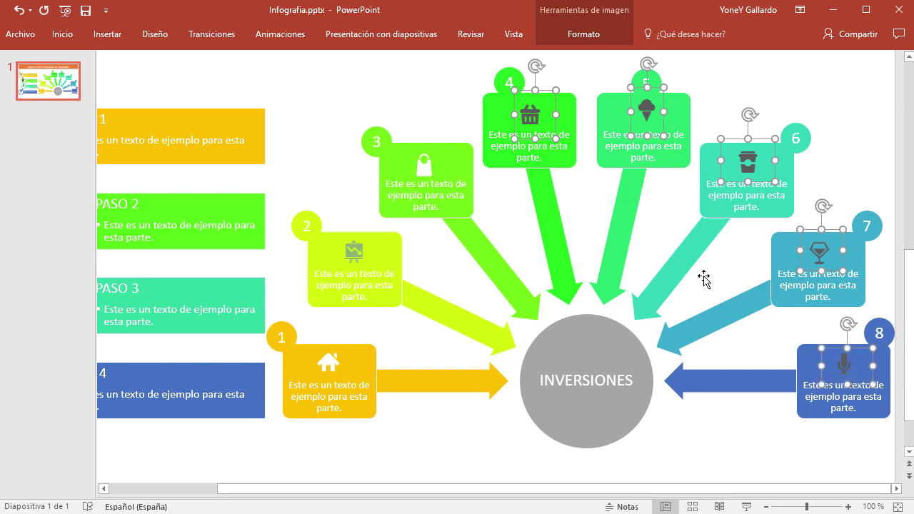
left_click(583, 34)
left_click(71, 72)
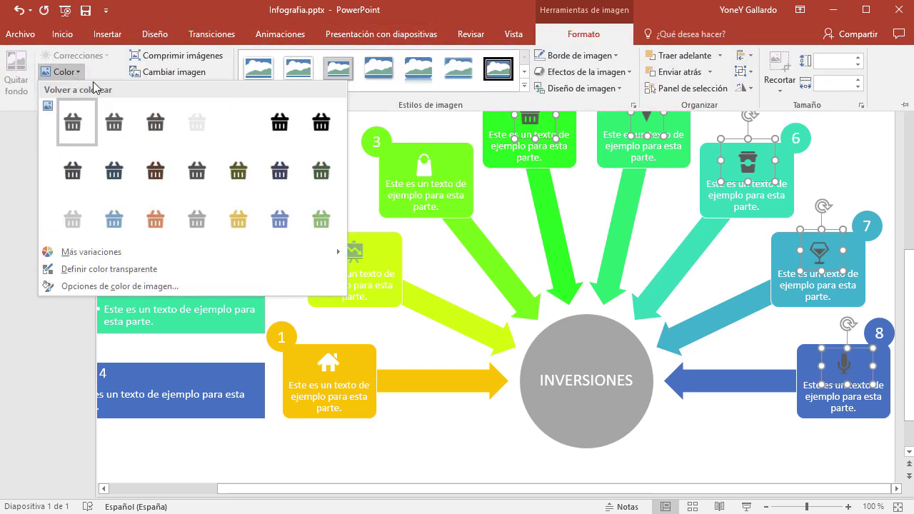
left_click(239, 123)
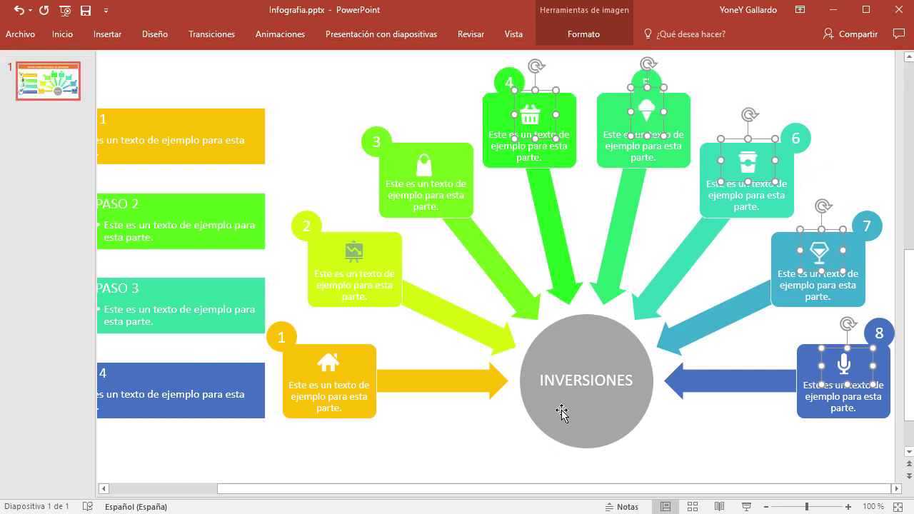
left_click(440, 447)
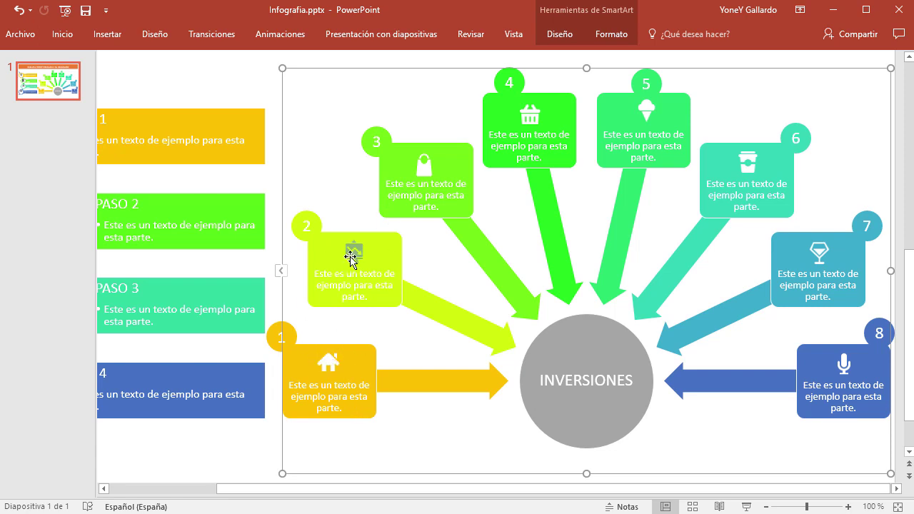
left_click_drag(351, 258, 354, 253)
left_click_drag(424, 172, 427, 166)
scroll(683, 320, "down", 1)
scroll(683, 320, "down", 2)
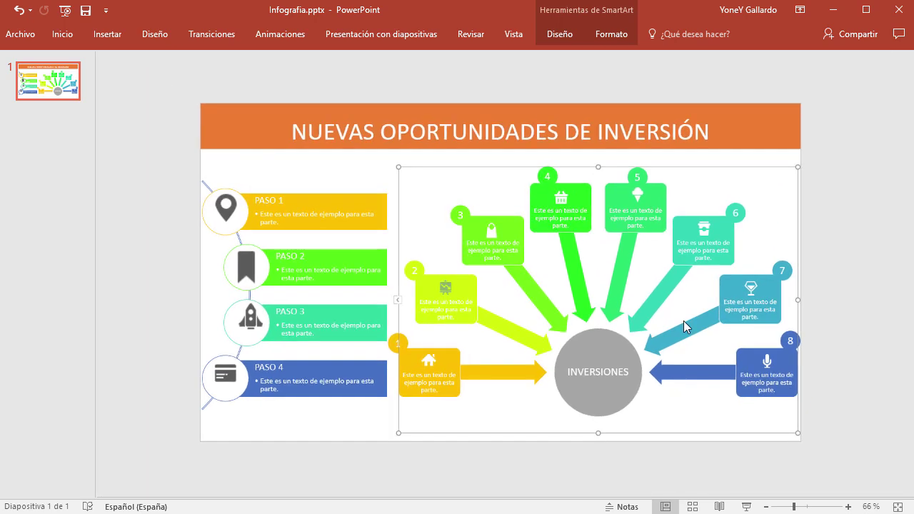
left_click(862, 270)
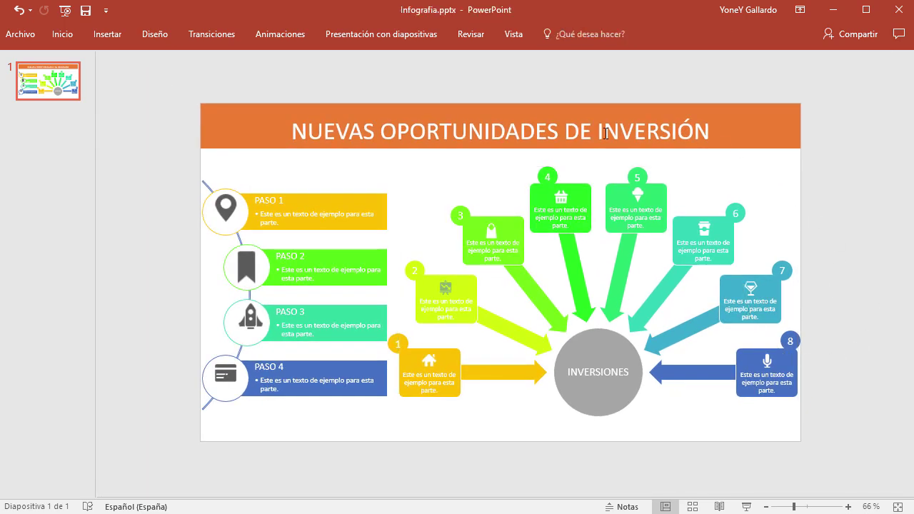